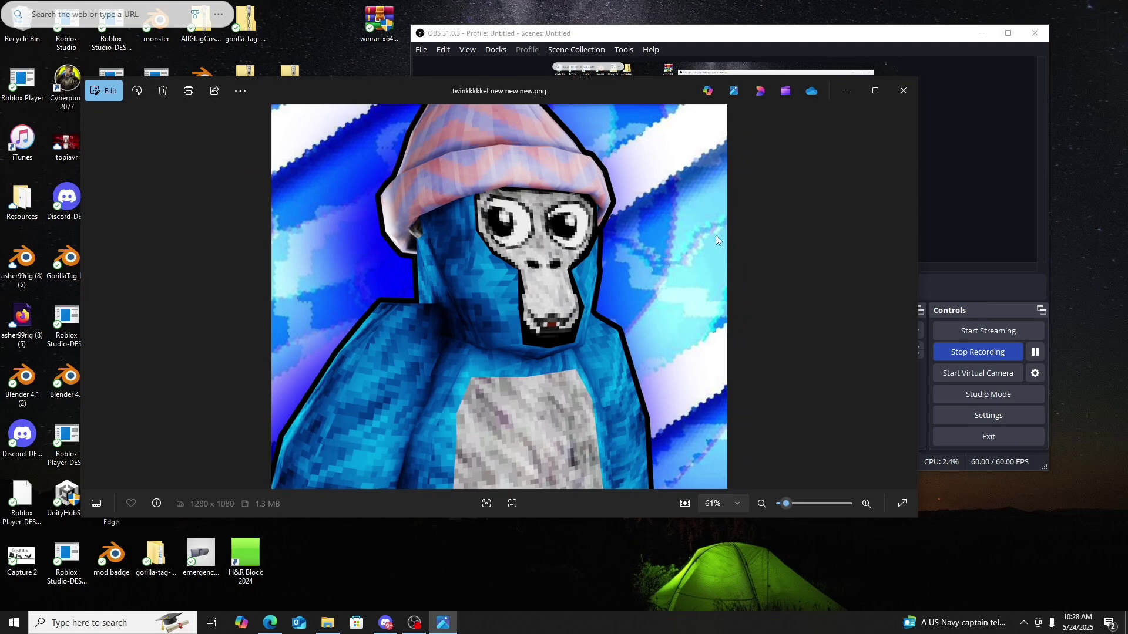
Close the image preview, minimize the recording software's window and switch to Discord
click(910, 93)
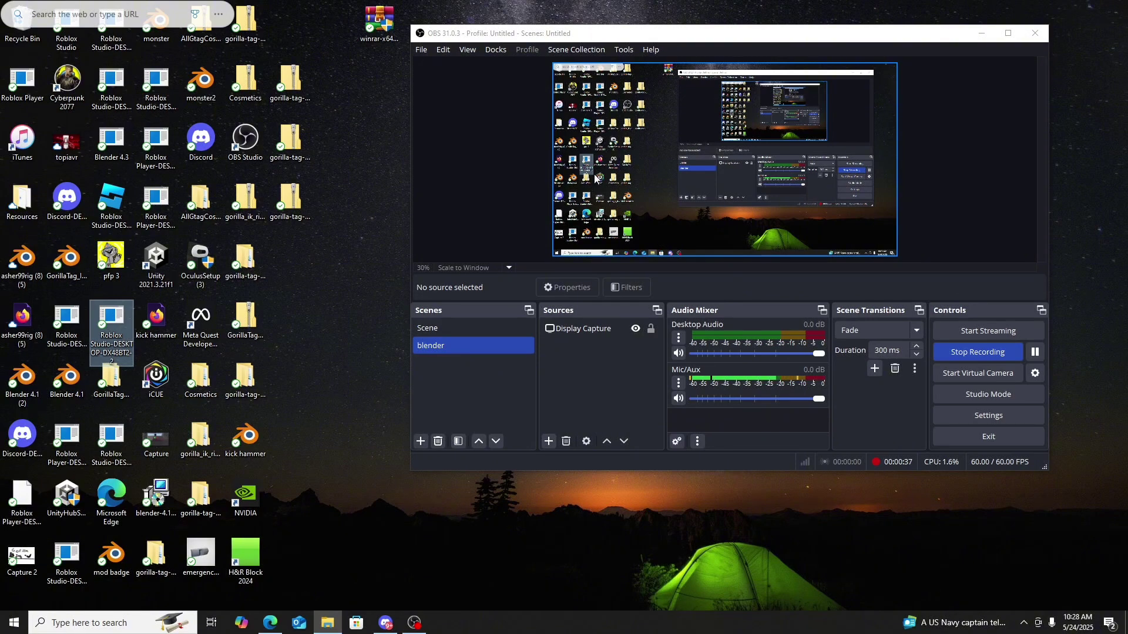
click(992, 32)
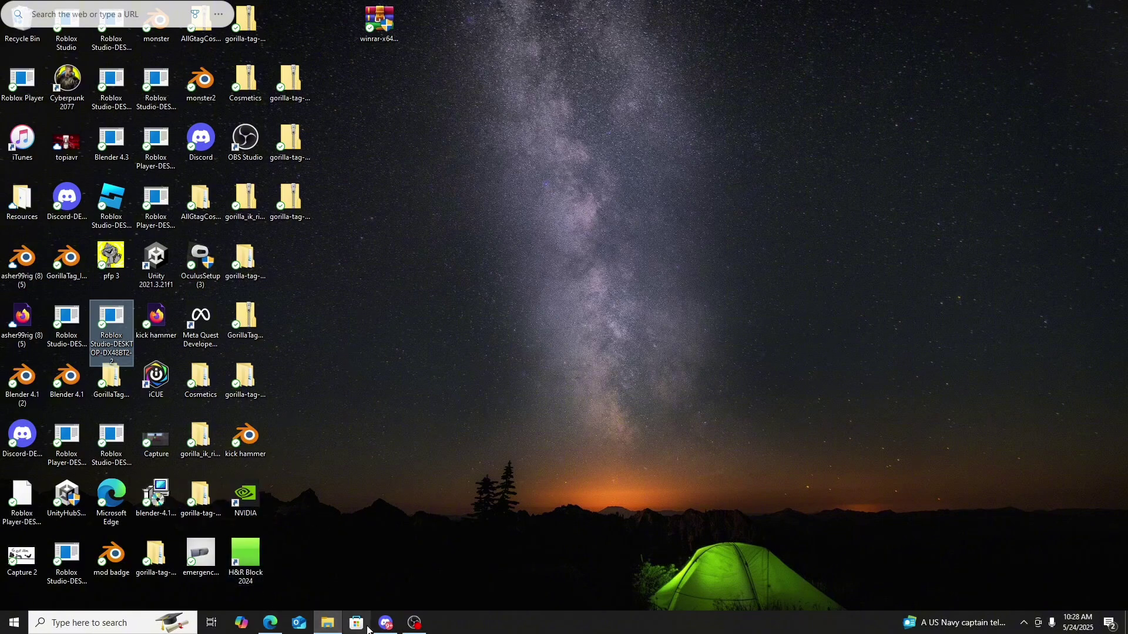
click(386, 623)
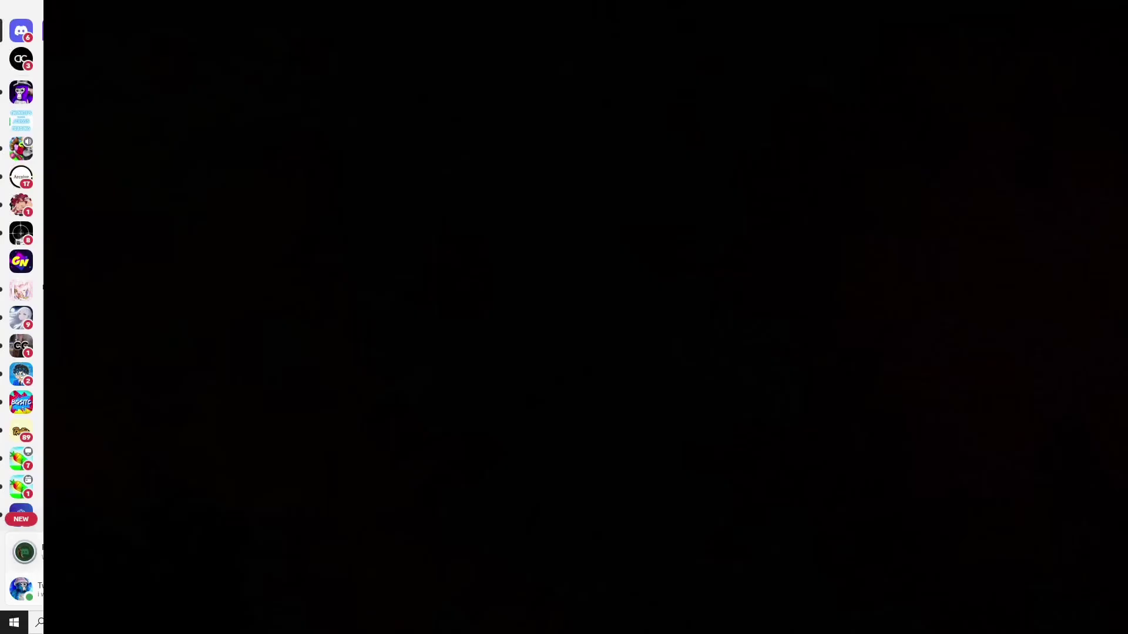
Find Monitii's Blender Server in the server list and open it
scroll(3, 405, down, 15)
scroll(2, 405, down, 10)
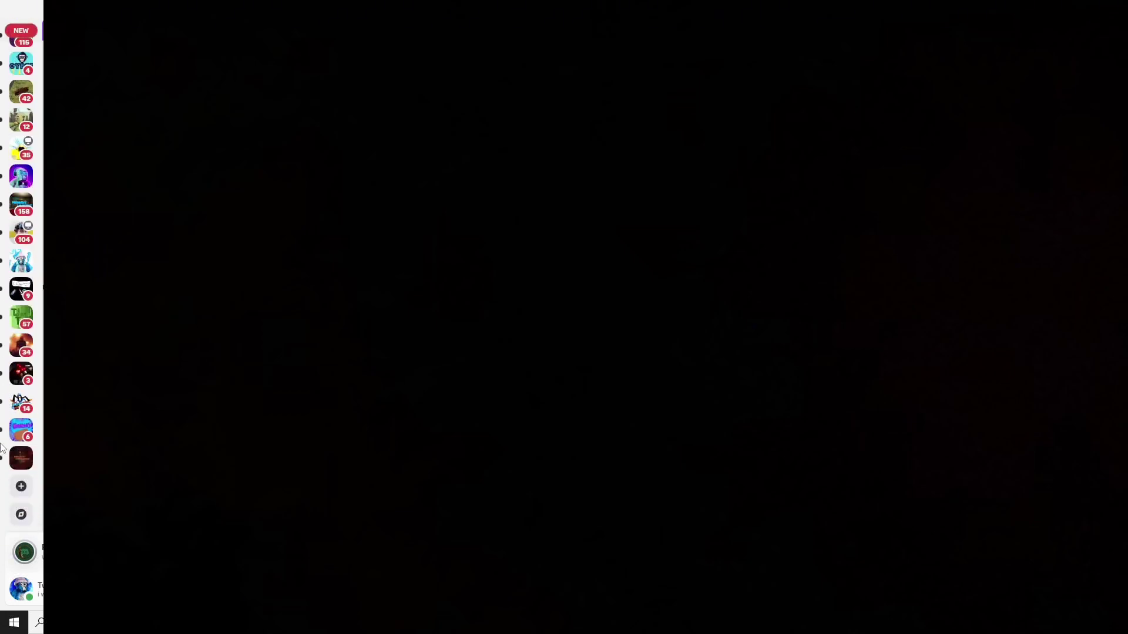
scroll(3, 448, up, 6)
scroll(2, 443, up, 7)
scroll(3, 443, up, 5)
scroll(13, 286, up, 7)
scroll(13, 277, up, 3)
scroll(27, 162, up, 10)
scroll(1, 194, down, 4)
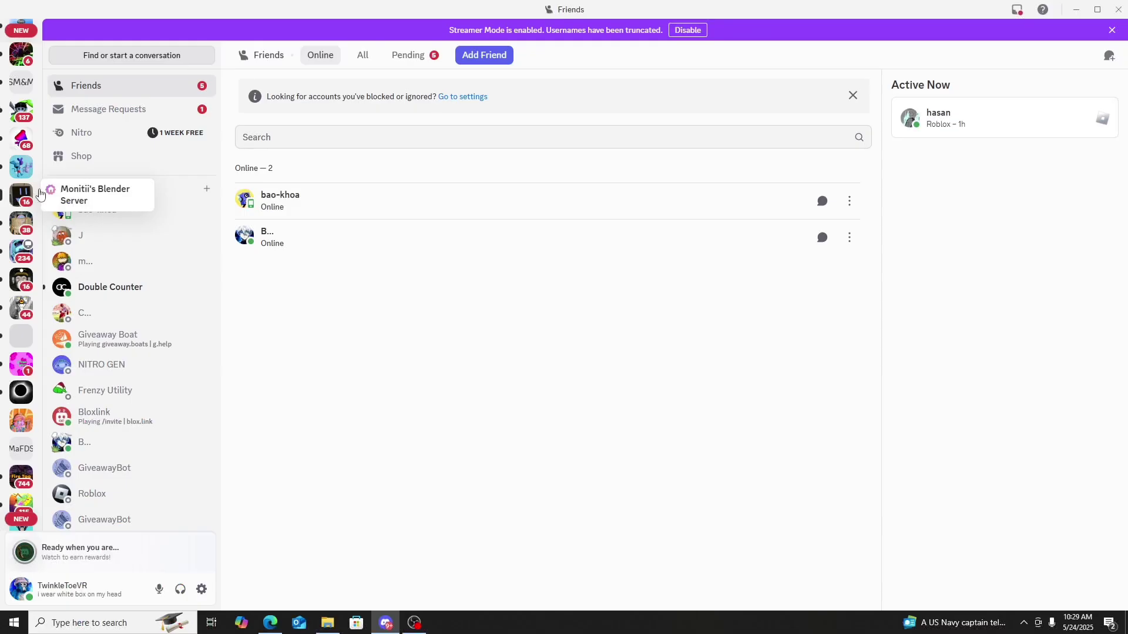
click(21, 194)
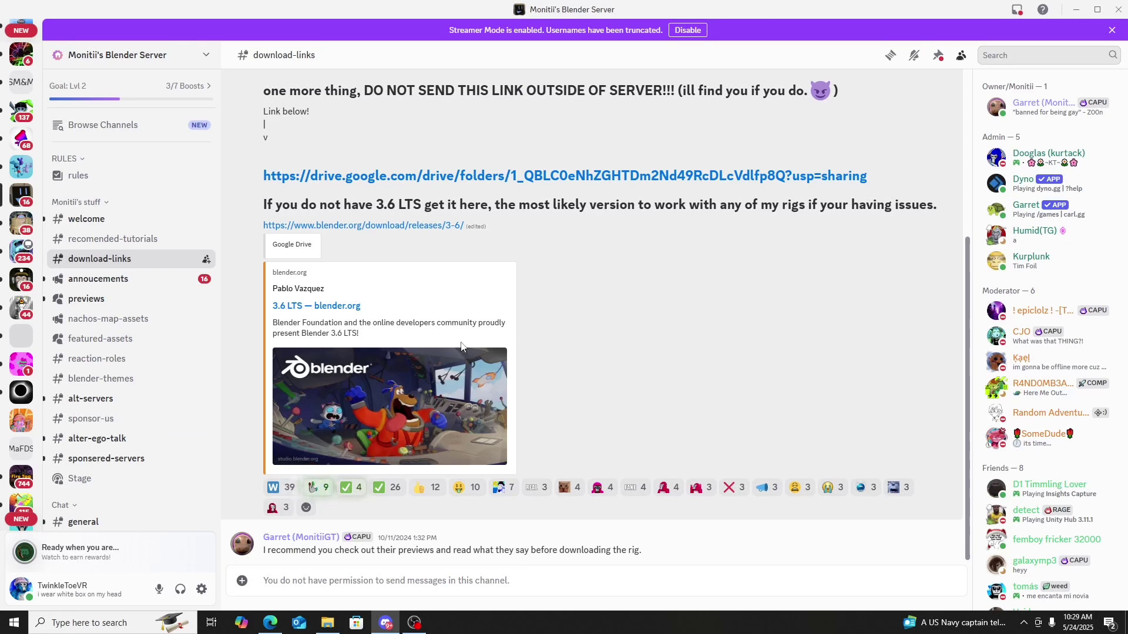
Open the Google Drive rigs link from the download-links channel in the browser and bring its window fully into view
scroll(487, 235, up, 4)
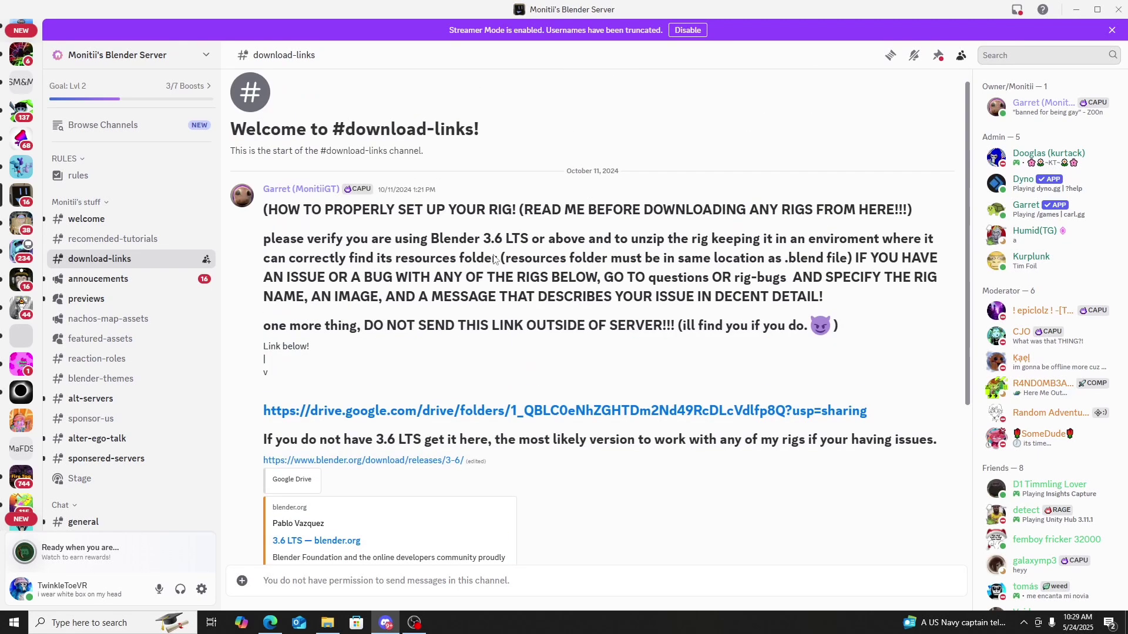
click(535, 410)
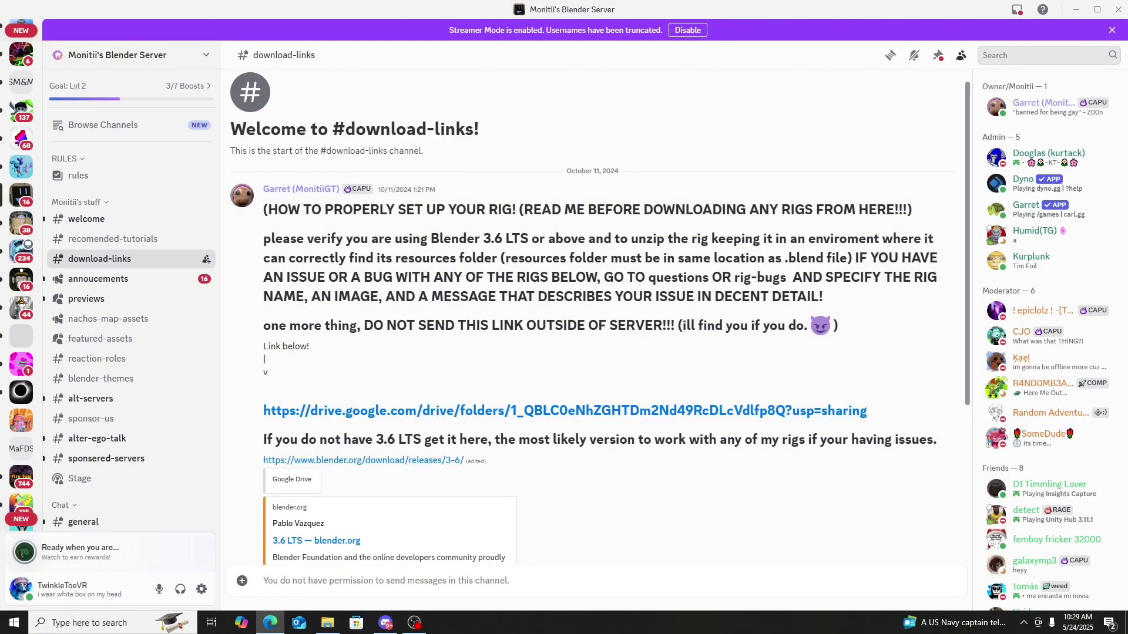
drag(1116, 71, 704, 75)
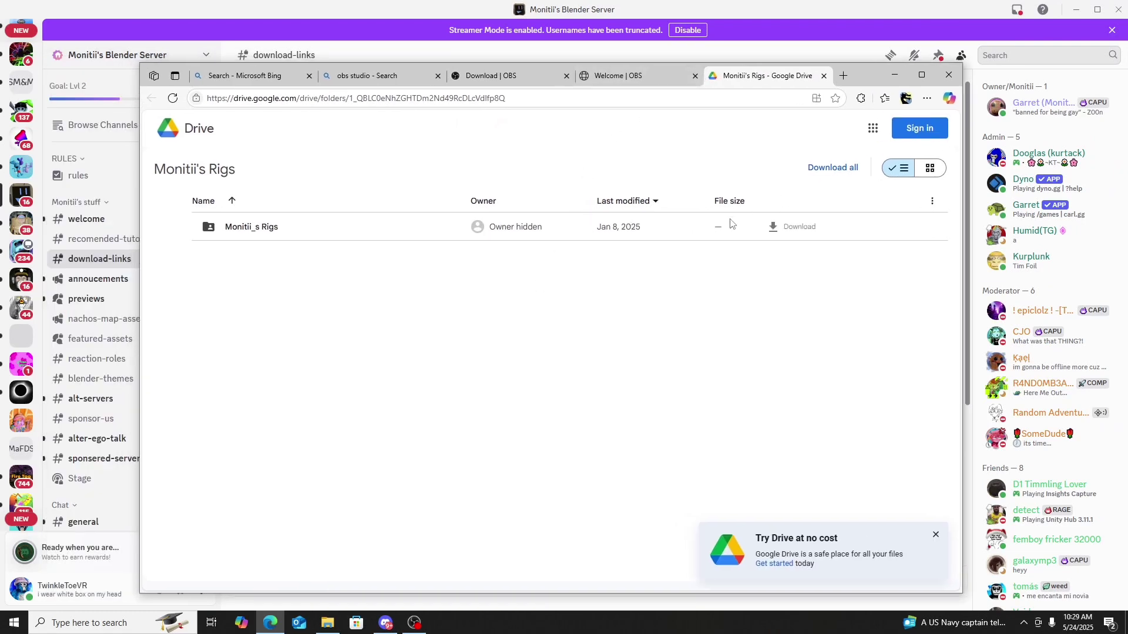
Navigate through the Monitii_s Rigs and Rigs folders to the Gorilla Tag Rigs folder
double_click(263, 232)
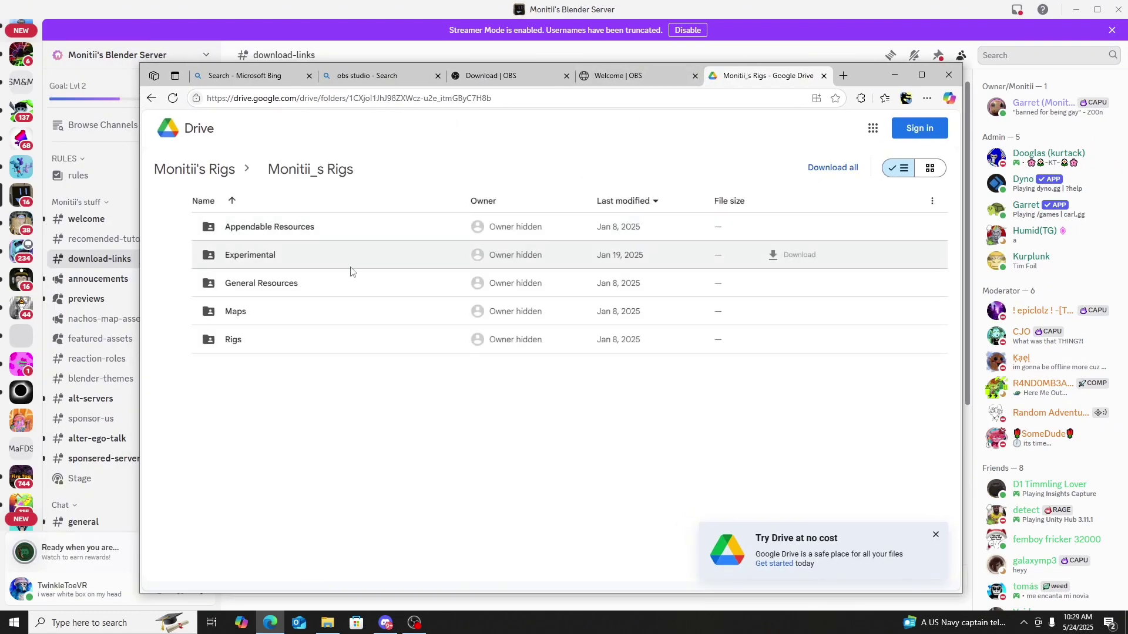
double_click(264, 348)
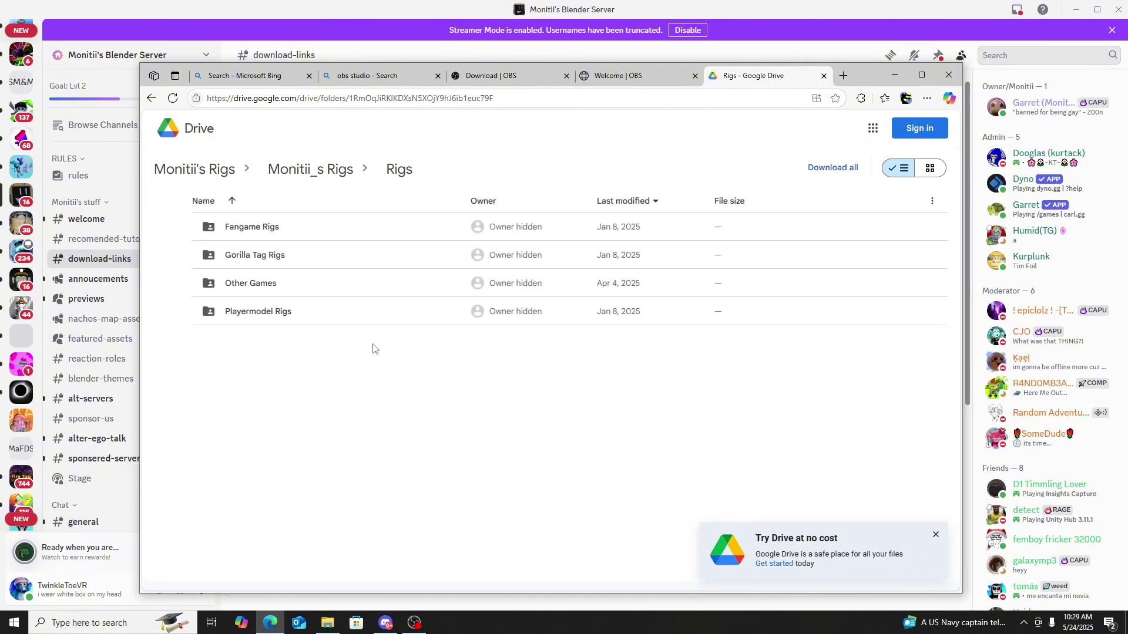
double_click(275, 256)
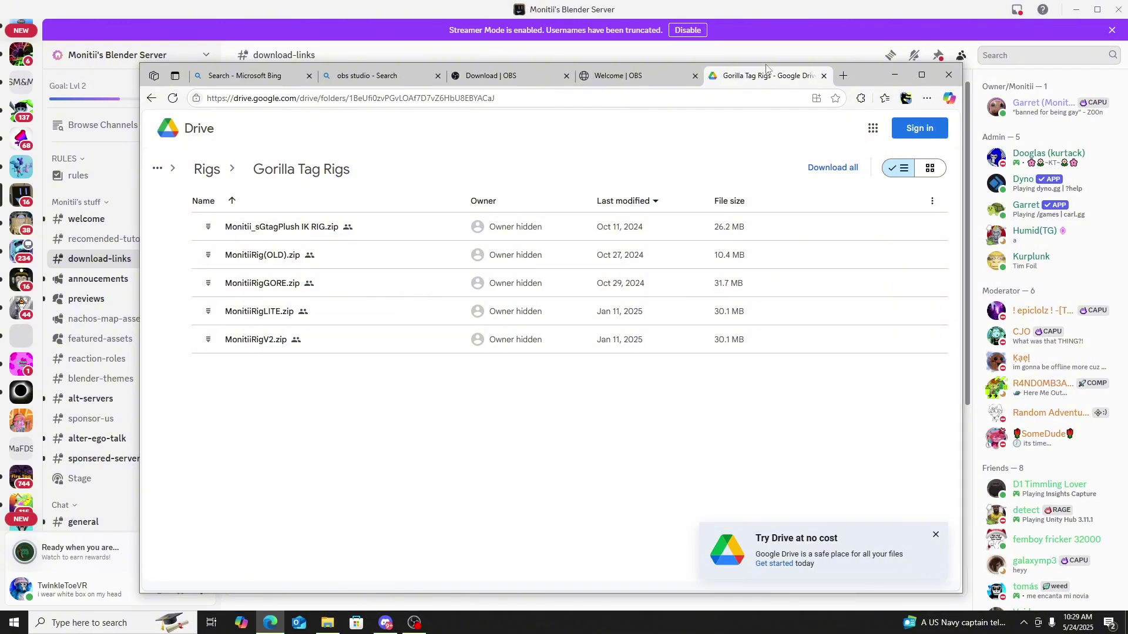
Download MonitiiRigV2.zip from the Gorilla Tag Rigs folder despite the missing virus scan
drag(848, 78, 1127, 80)
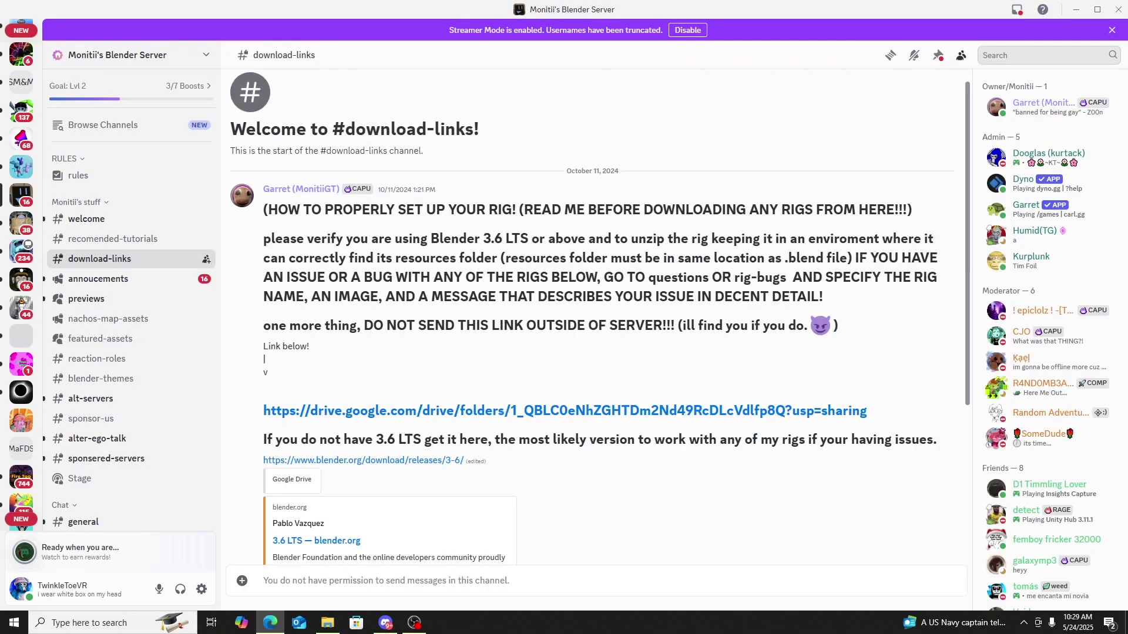
mouse_move(327, 623)
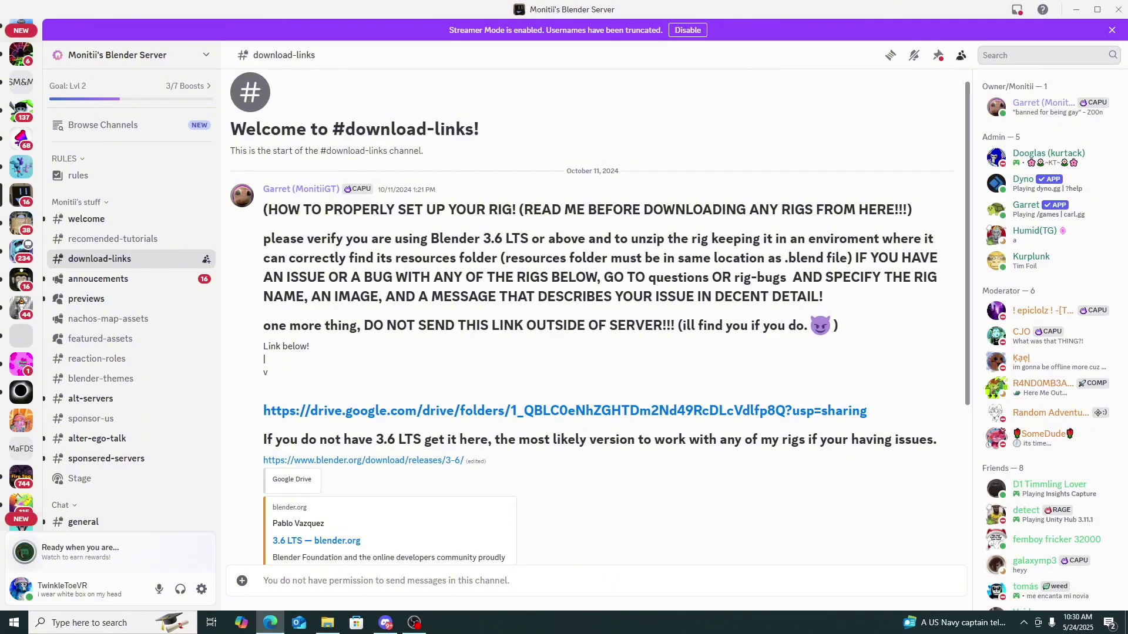
click(270, 623)
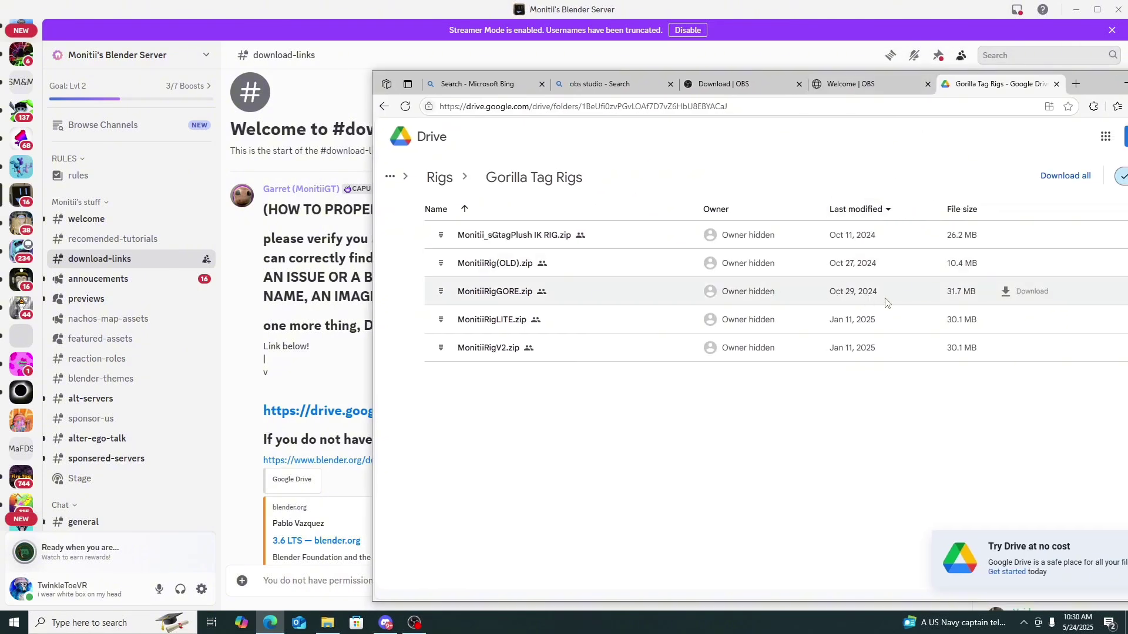
click(1019, 347)
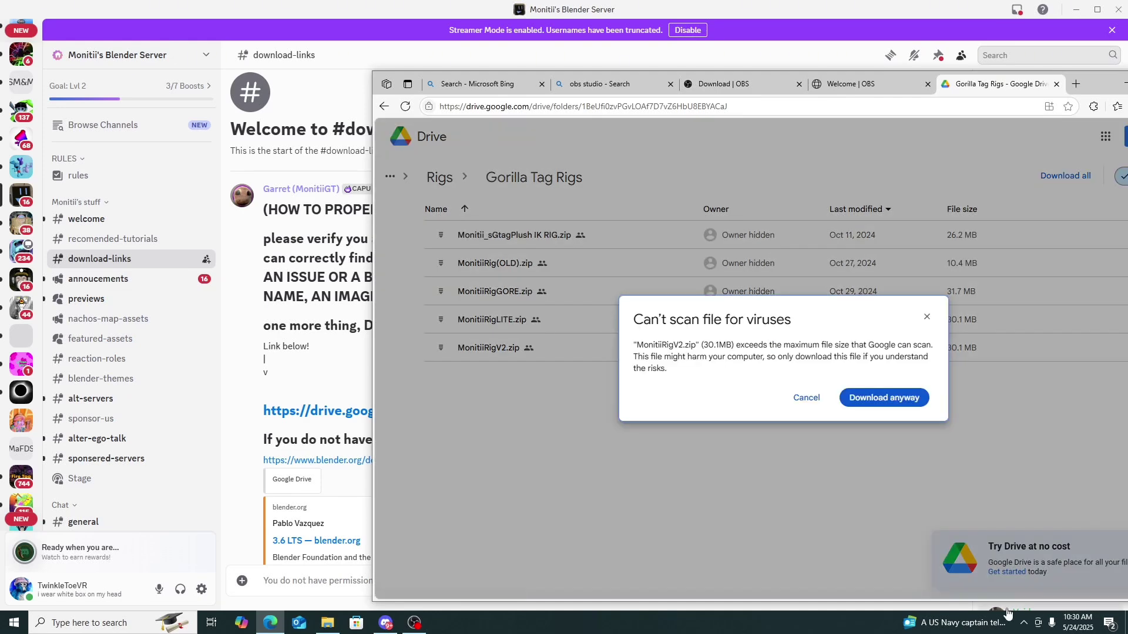
click(909, 410)
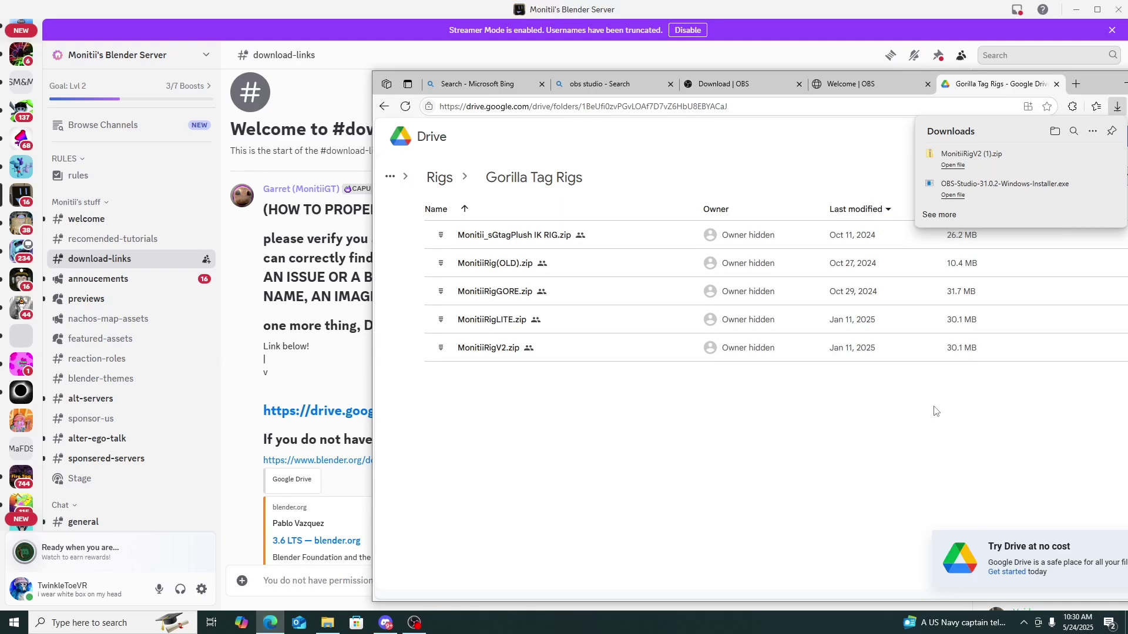
Extract the downloaded MonitiiRigV2 (1).zip into its own folder in Downloads
click(954, 165)
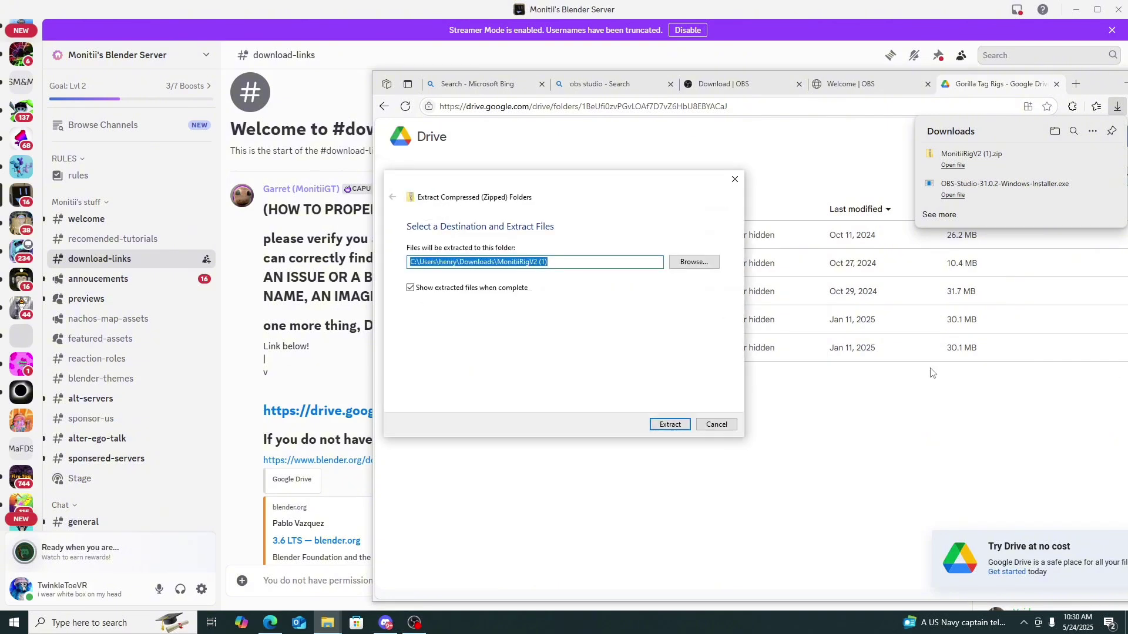
click(685, 423)
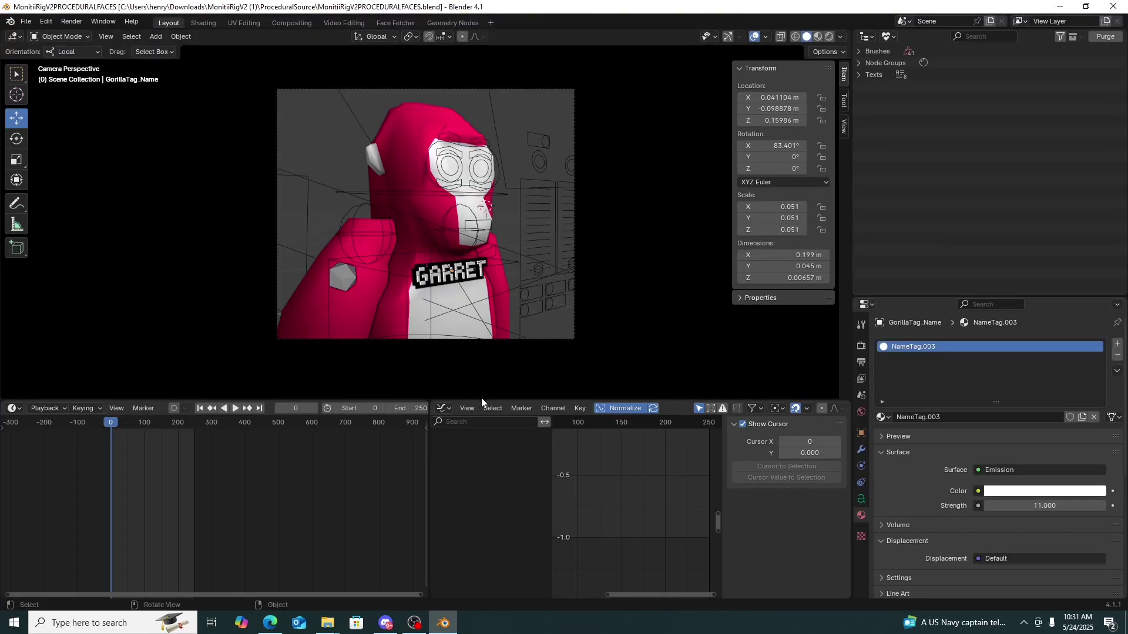
Enlarge the 3D viewport by collapsing the timeline and graph editor areas beneath it
drag(478, 399, 478, 587)
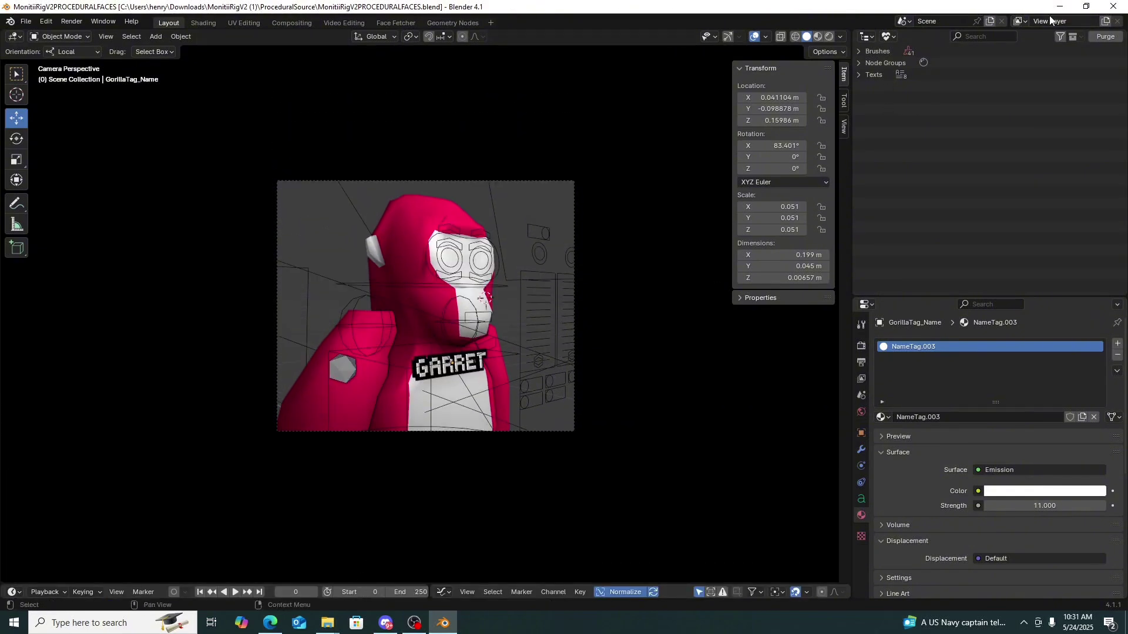
middle_drag(602, 174, 517, 193)
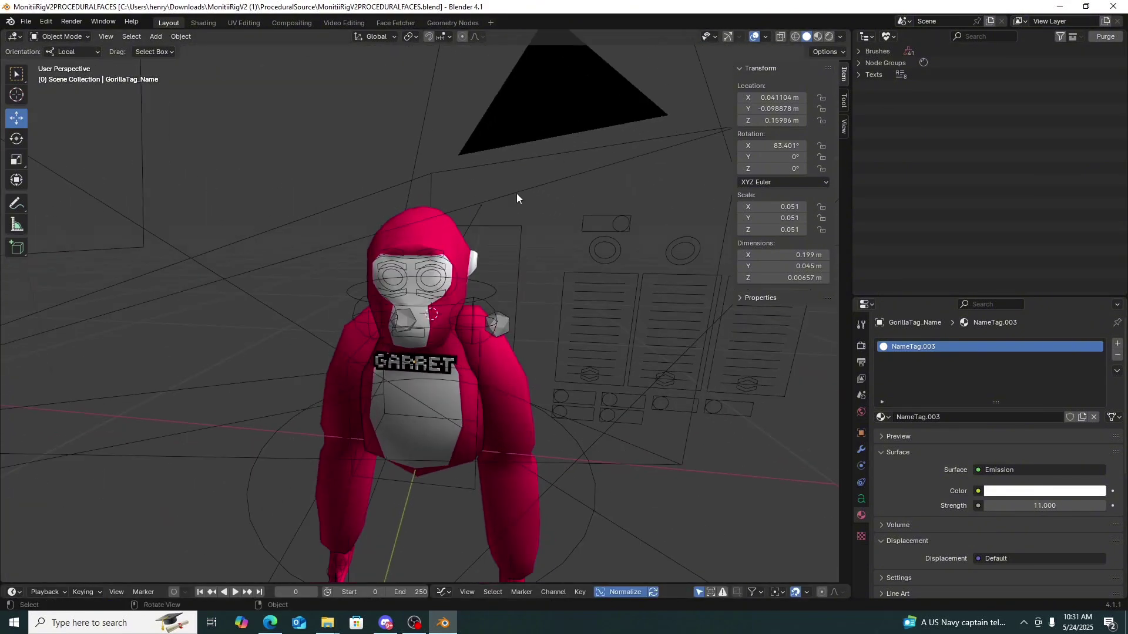
middle_drag(461, 385, 200, 371)
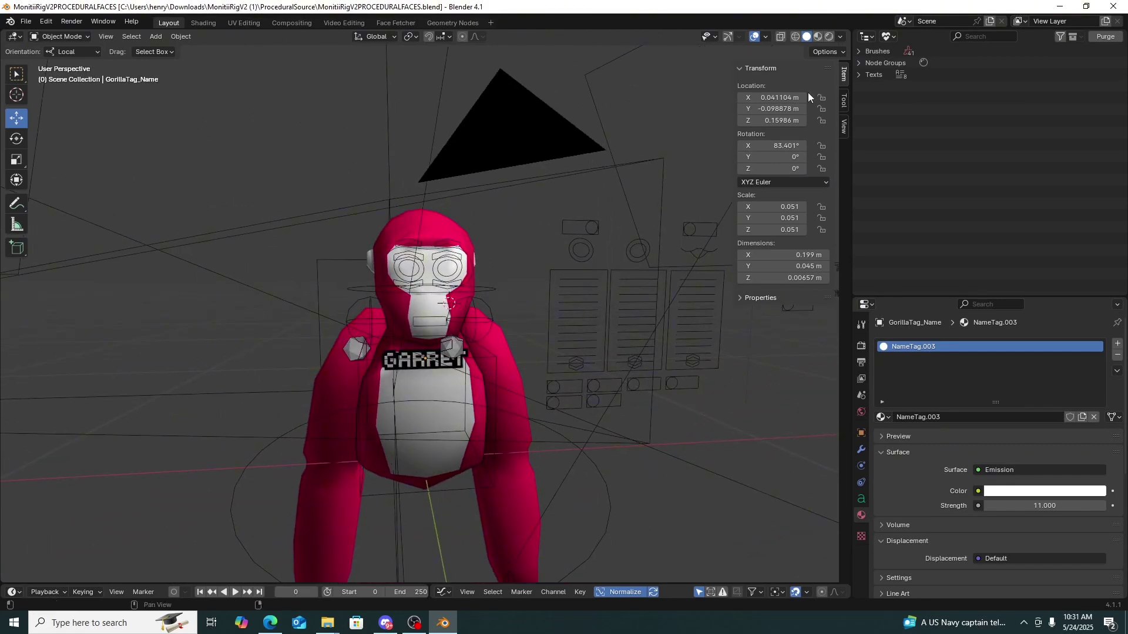
Compare the gorilla rig in Rendered and Material Preview shading, leaving the viewport in Rendered shading
click(826, 38)
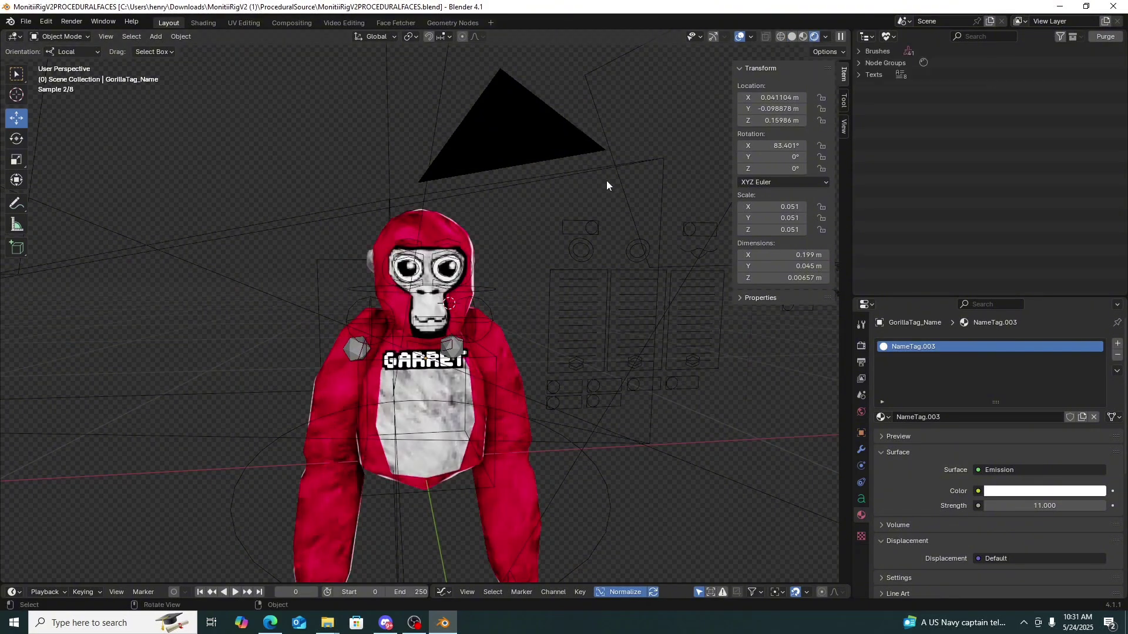
click(802, 37)
middle_drag(634, 360, 71, 379)
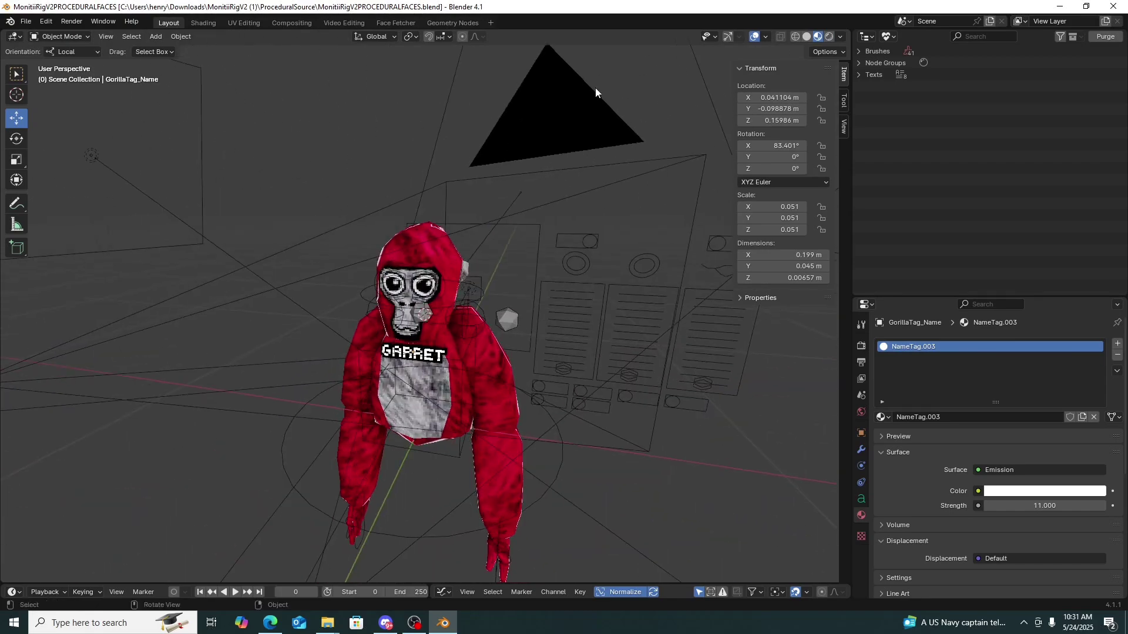
click(829, 36)
middle_drag(504, 304, 534, 300)
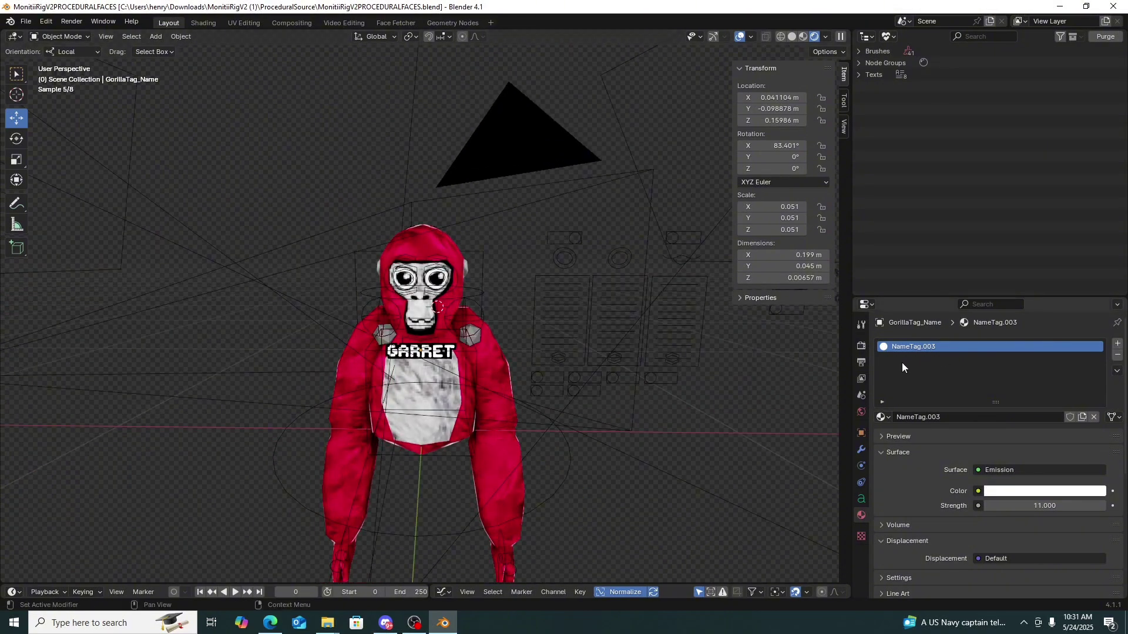
Set the scene's render engine to EEVEE
click(861, 347)
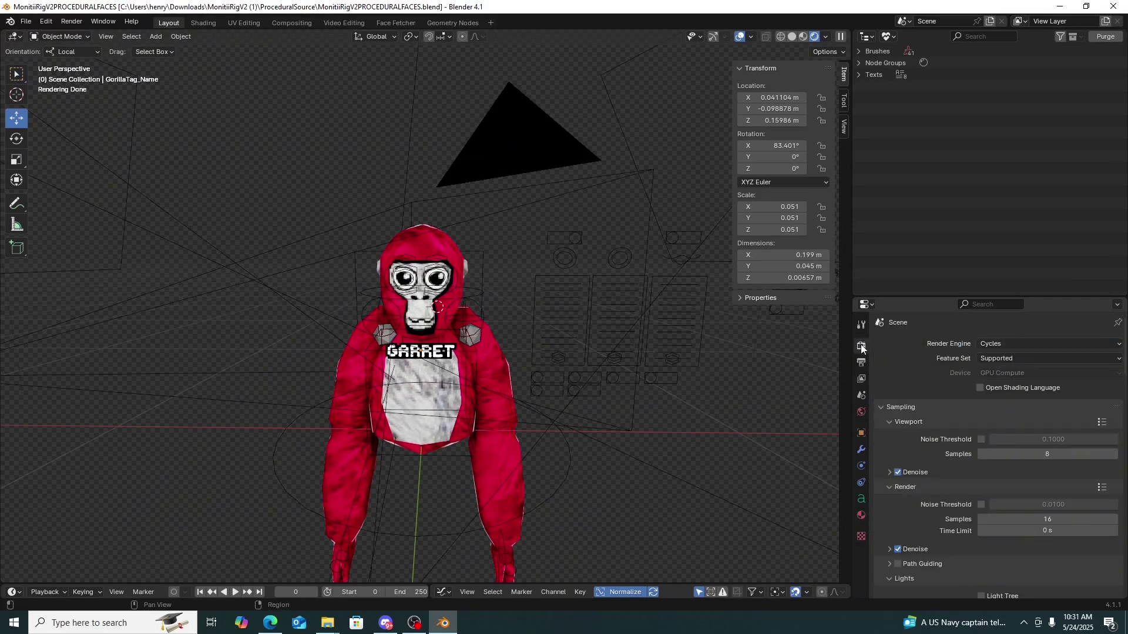
click(998, 344)
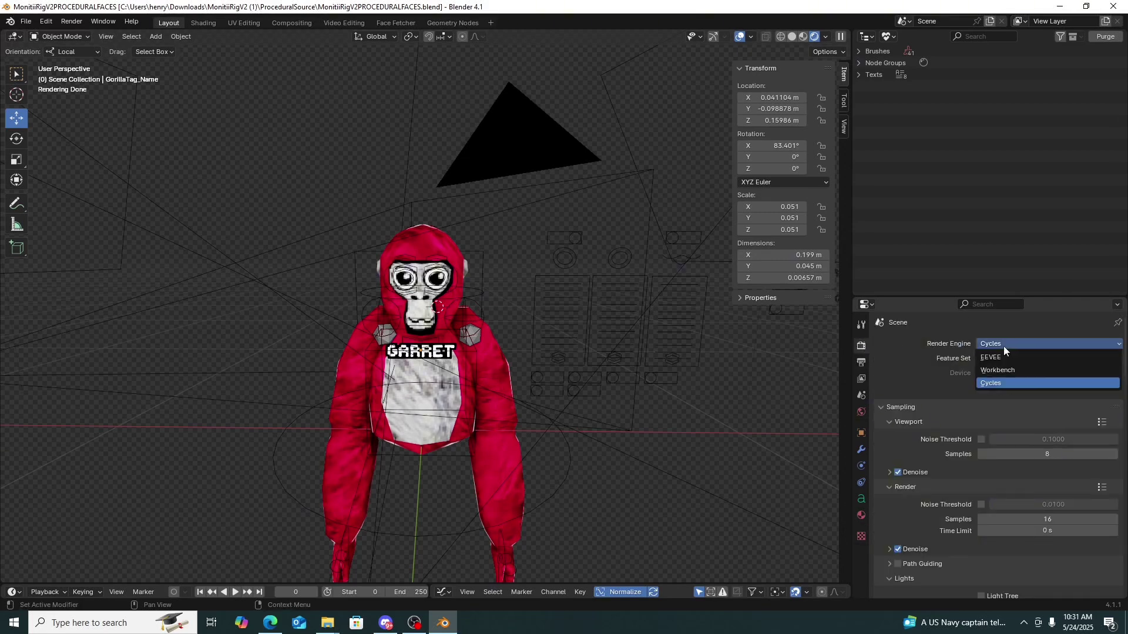
click(1004, 355)
Select the gorilla body model and make its Fur material the active one
middle_drag(650, 376, 568, 391)
click(477, 371)
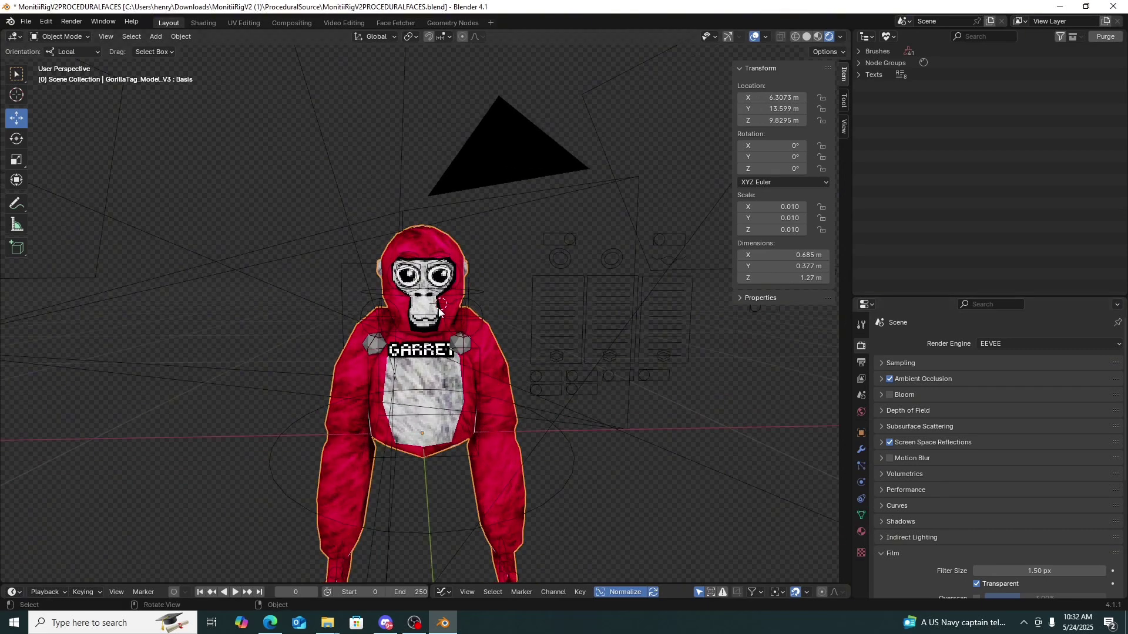
click(862, 532)
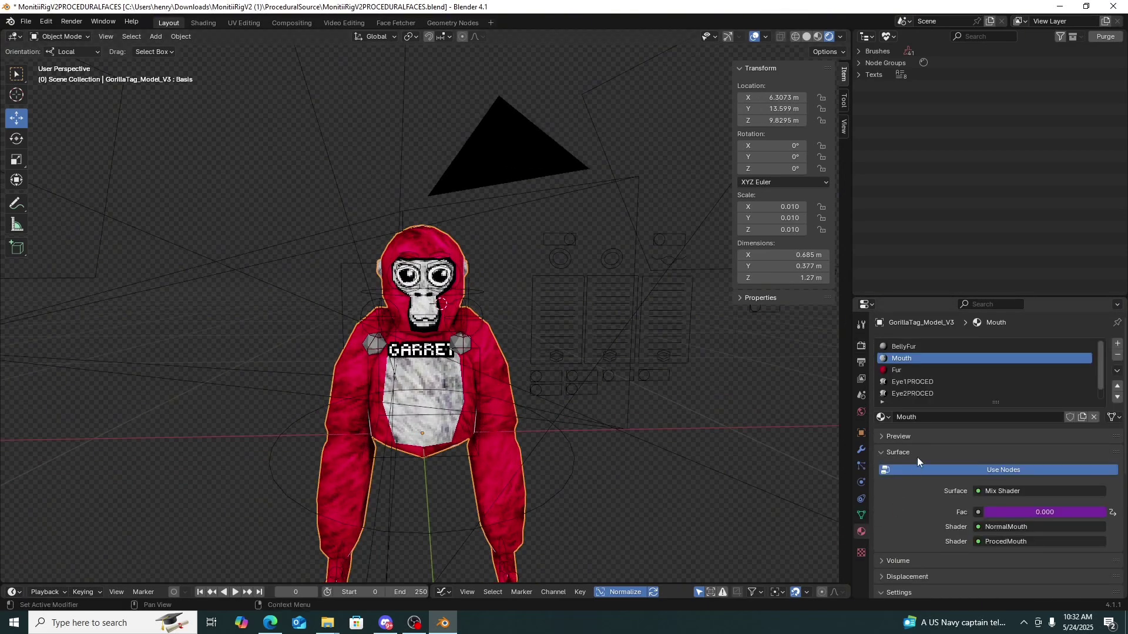
click(964, 380)
click(973, 370)
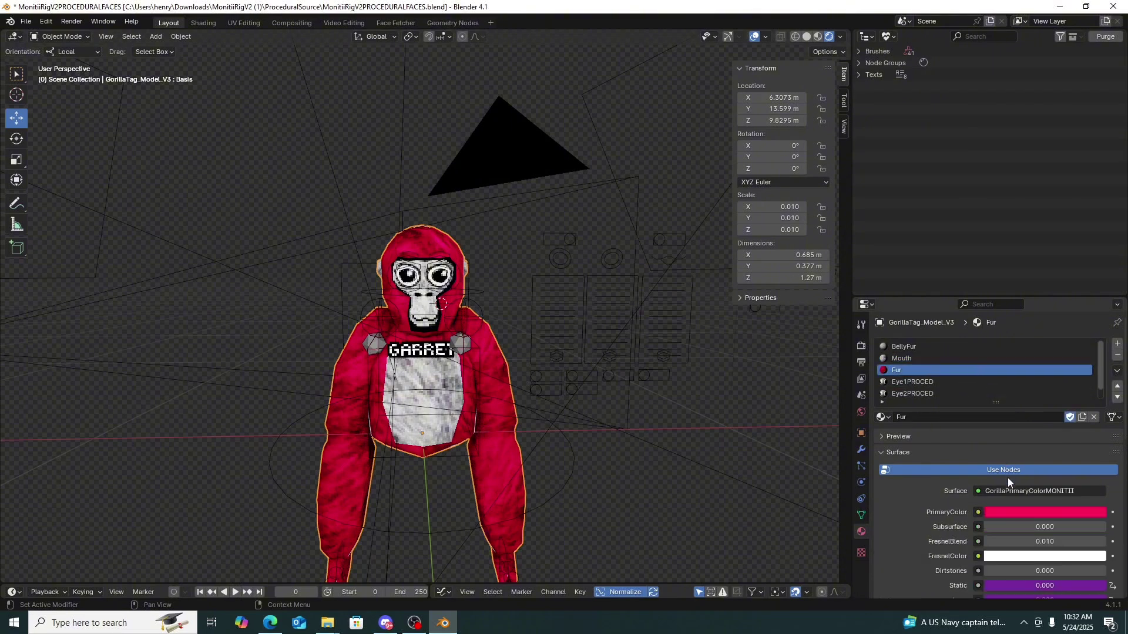
Try a light green FresnelColor on the Fur material, then darken it to black
scroll(1007, 478, down, 1)
scroll(1008, 514, down, 1)
click(1008, 510)
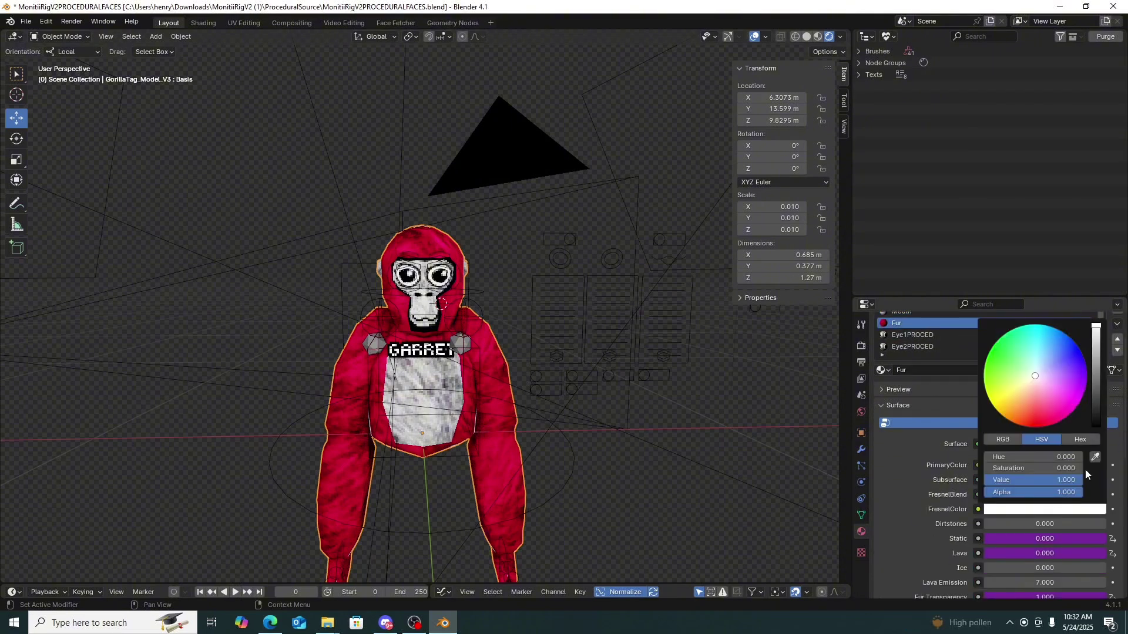
drag(1039, 360, 1013, 367)
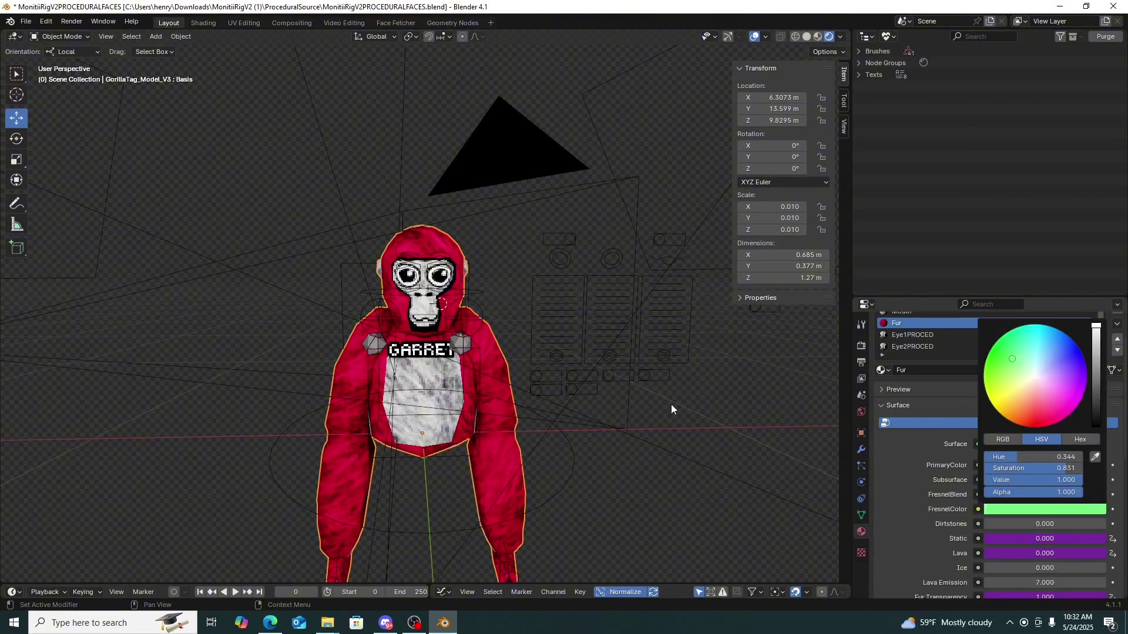
click(1044, 509)
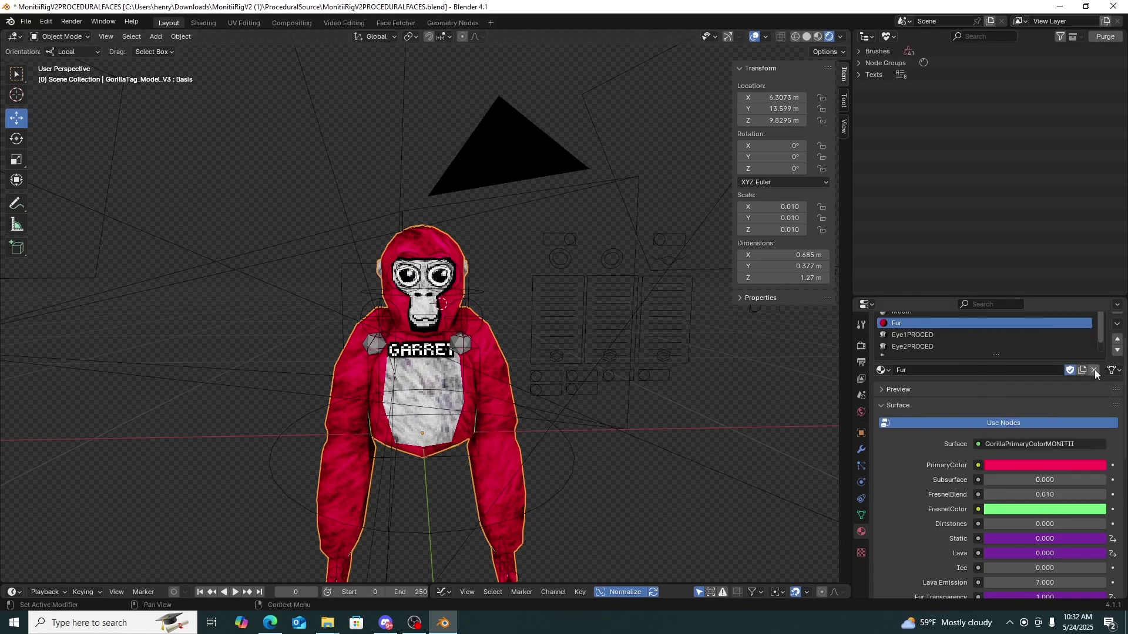
click(1073, 510)
drag(1094, 387, 1094, 427)
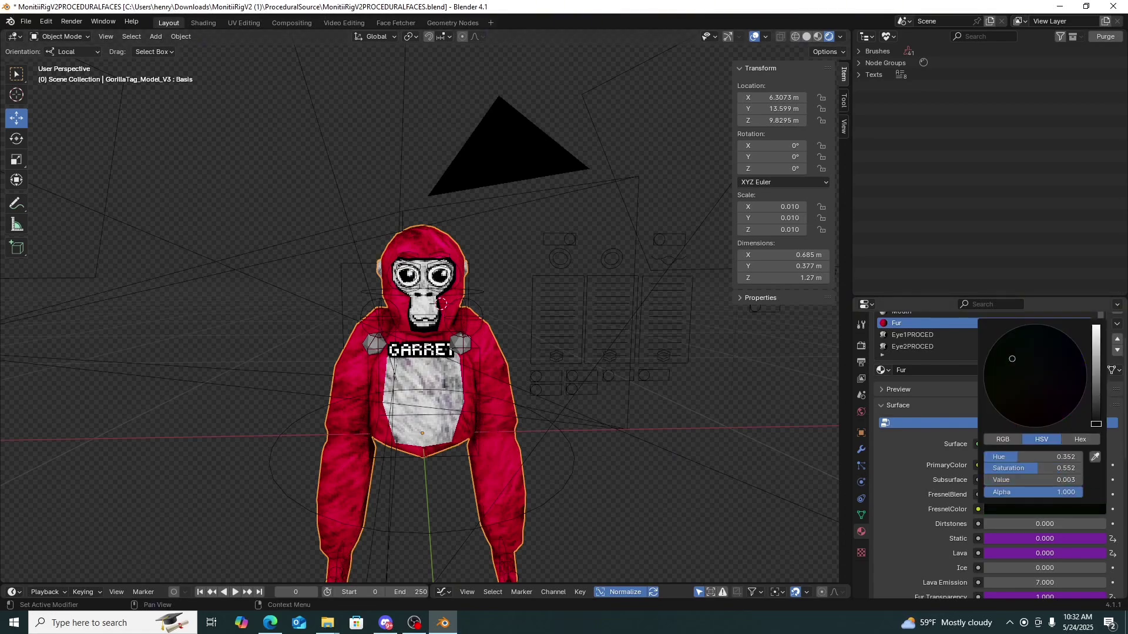
middle_drag(643, 477, 748, 421)
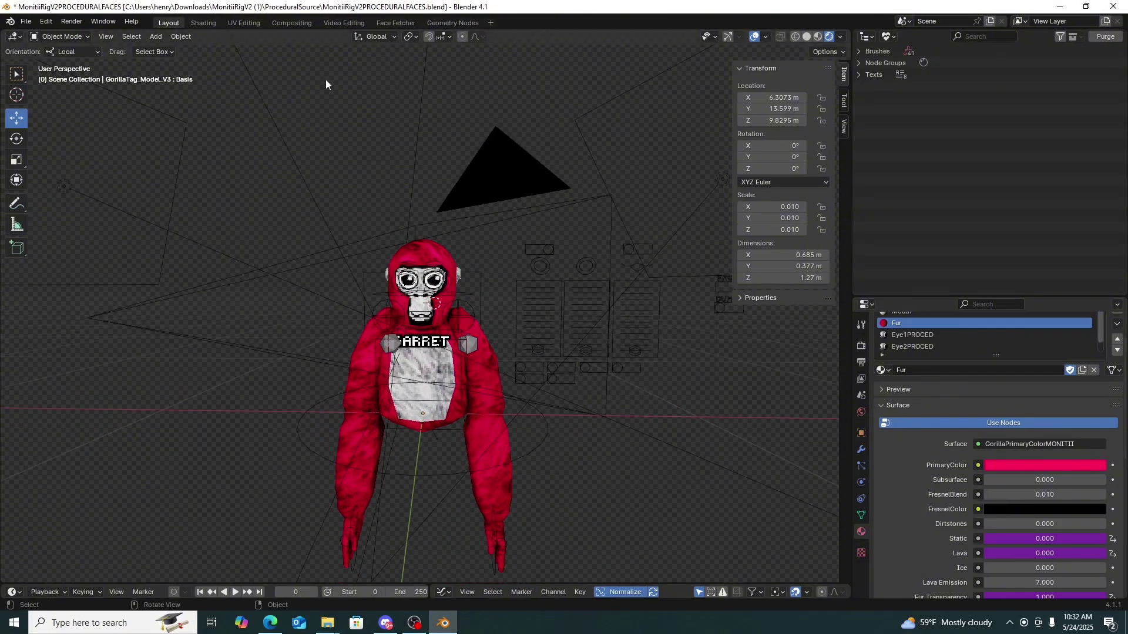
Render the current frame twice, inspect the full gorilla image each time, and close the render window
click(71, 21)
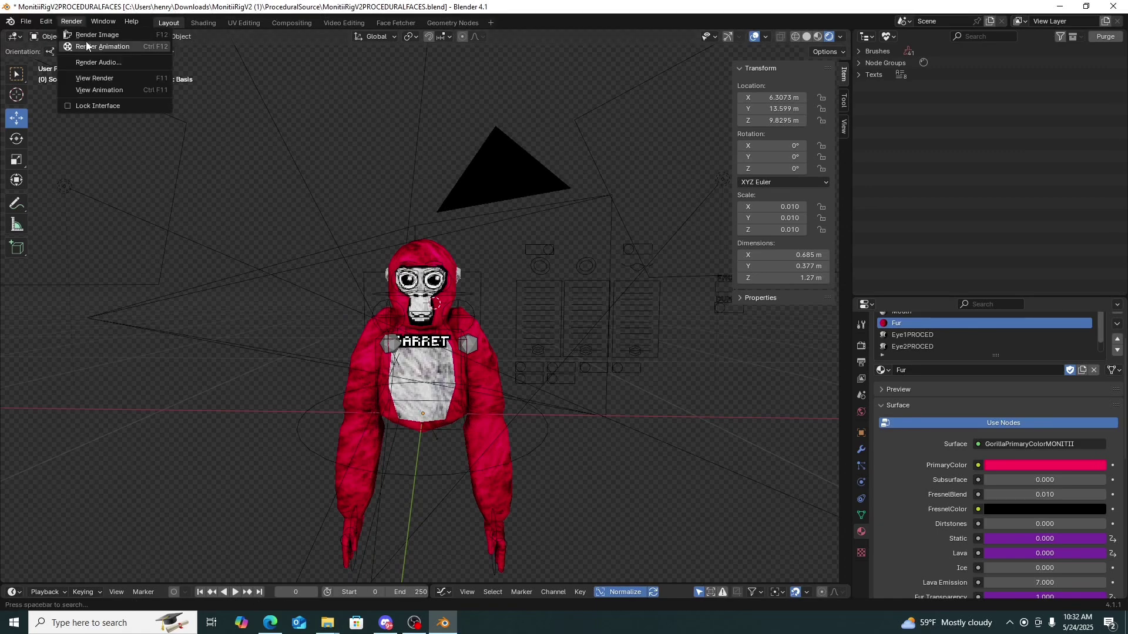
click(94, 35)
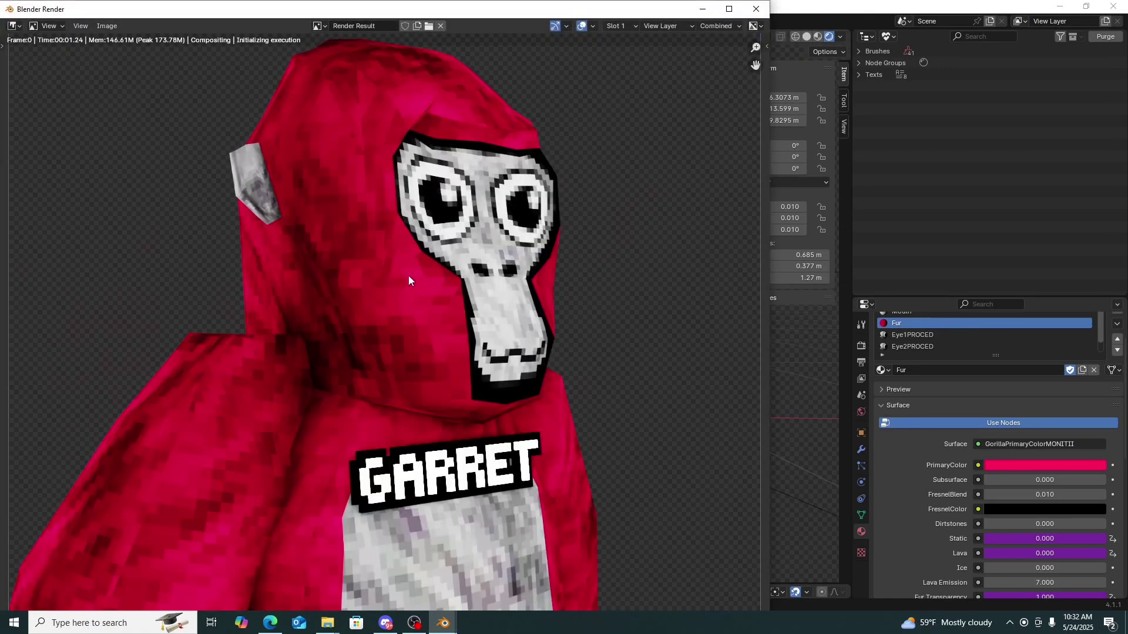
scroll(408, 276, down, 5)
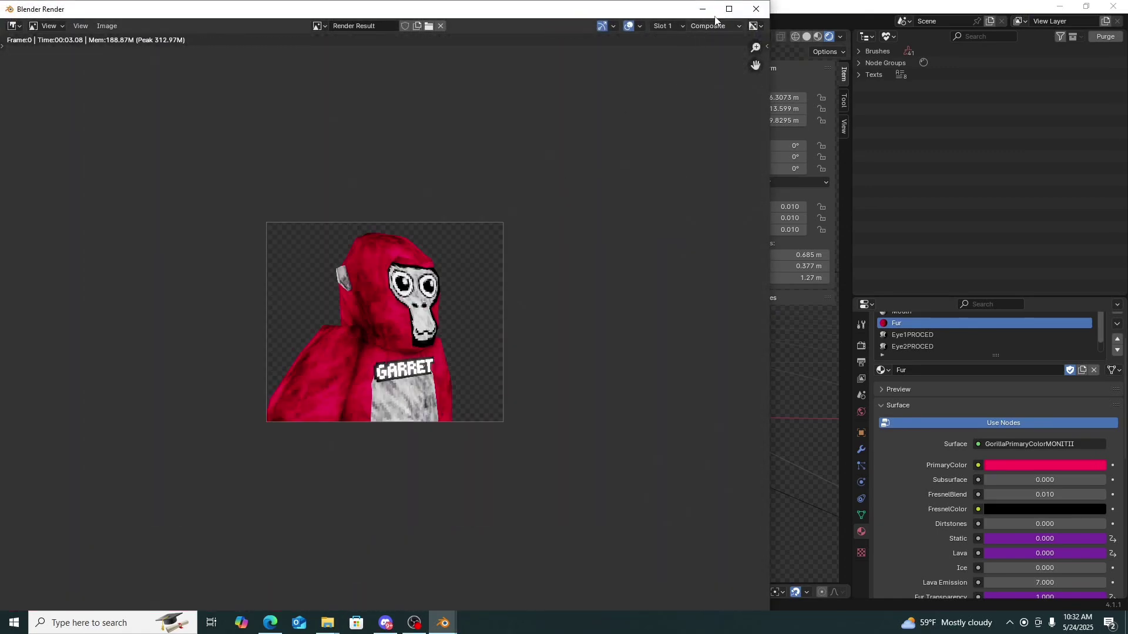
click(756, 9)
middle_drag(446, 341, 807, 370)
key(F12)
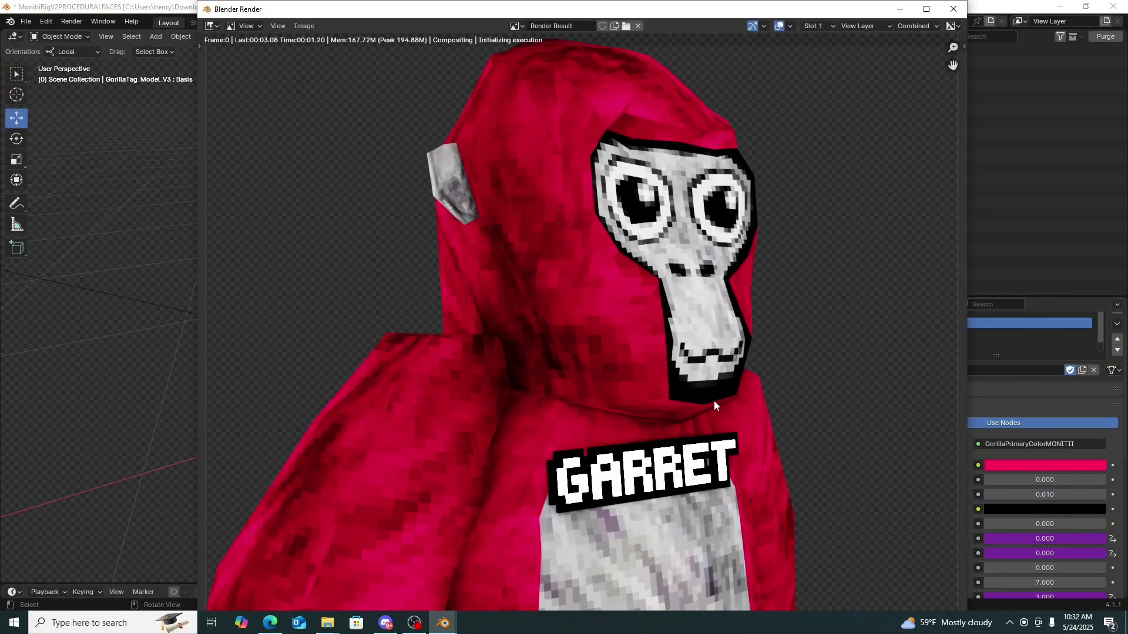
scroll(715, 405, down, 4)
scroll(605, 335, up, 2)
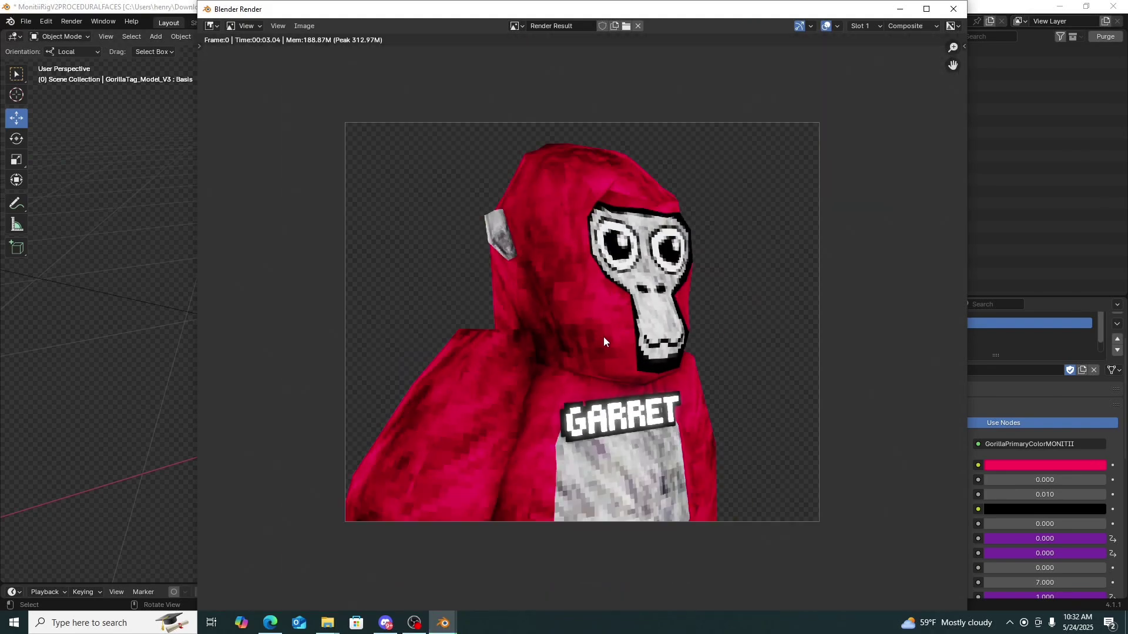
scroll(606, 317, down, 2)
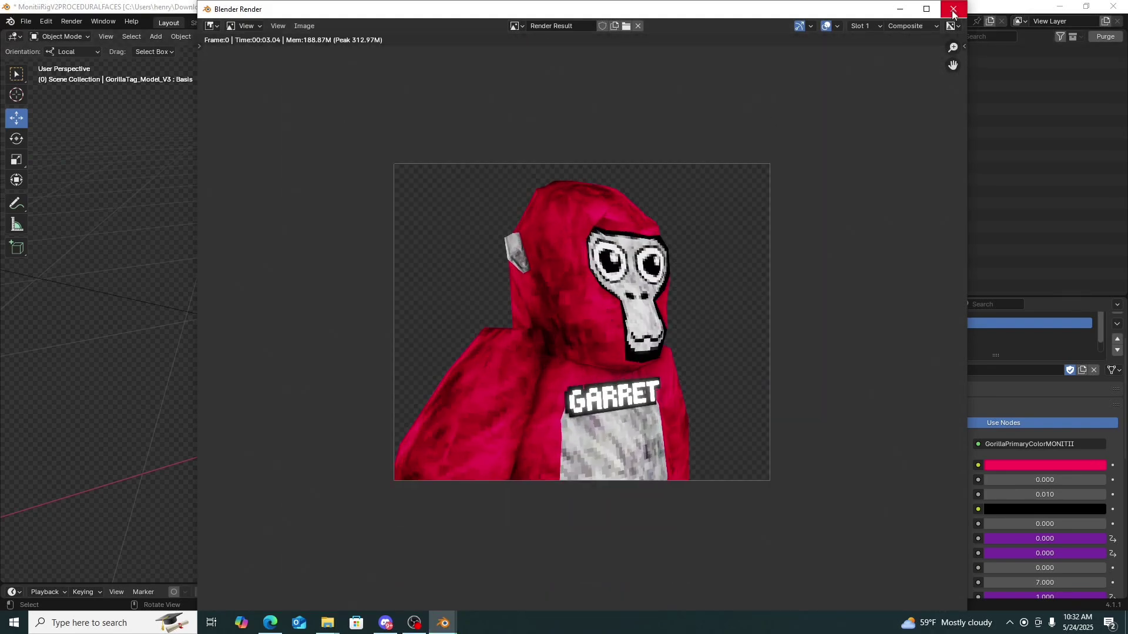
click(953, 10)
Replace the text of the gorilla's chest name tag with "Tutorial" and return to Object Mode
scroll(582, 284, up, 4)
middle_drag(630, 571, 601, 396)
click(405, 374)
click(405, 374)
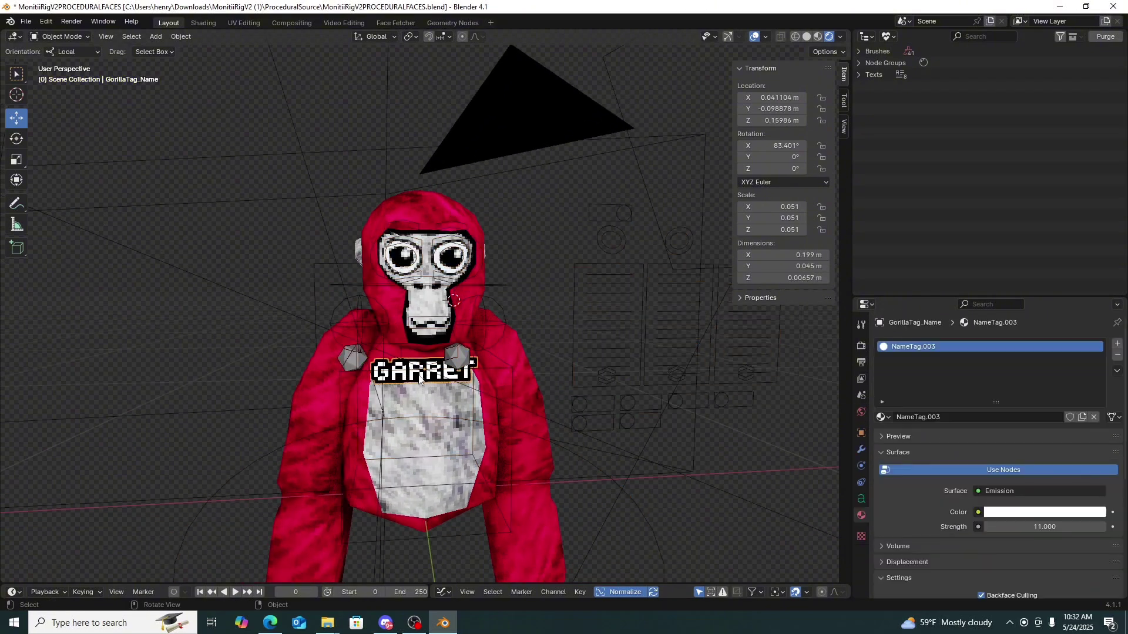
key(Tab)
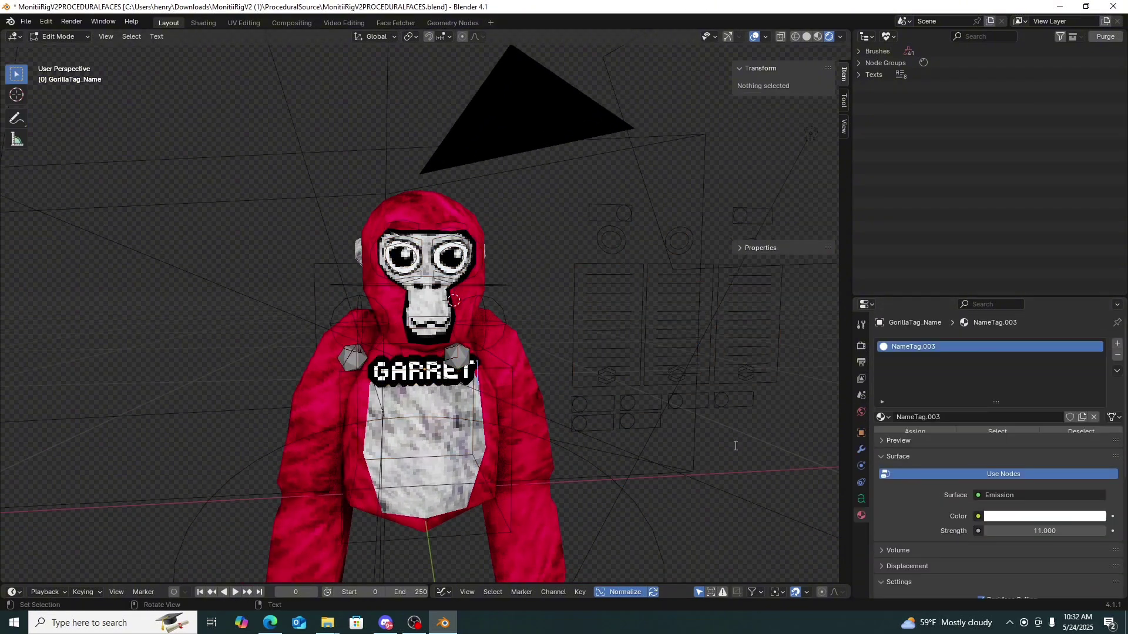
key(BackSpace)
key(BackSpace)
key(BackSpace)
key(BackSpace)
key(BackSpace)
key(BackSpace)
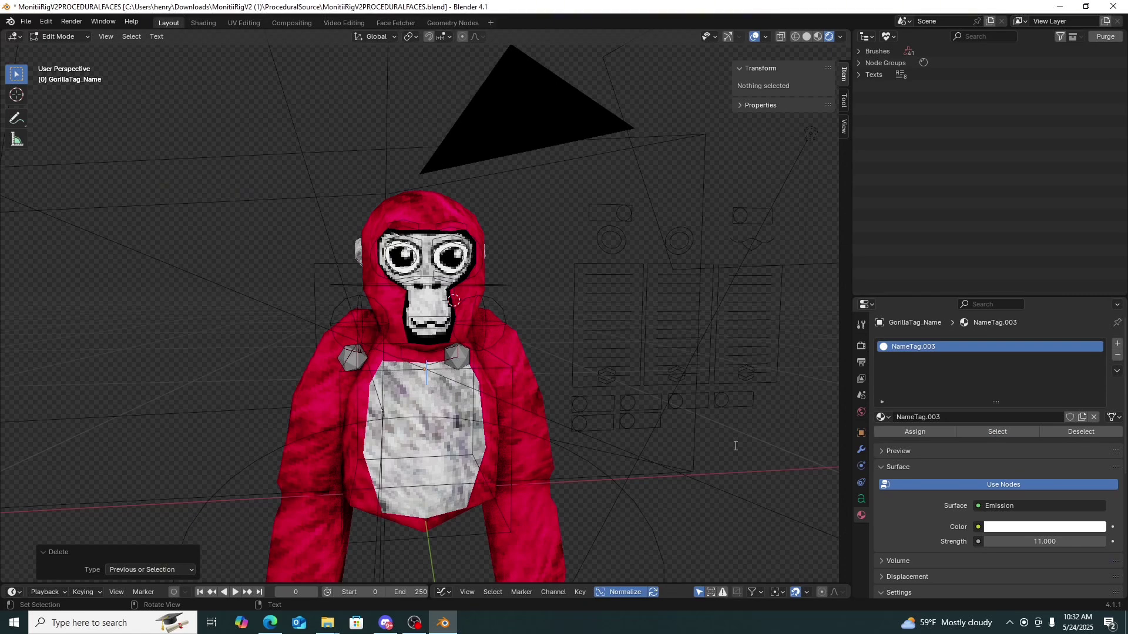
text(Tutor)
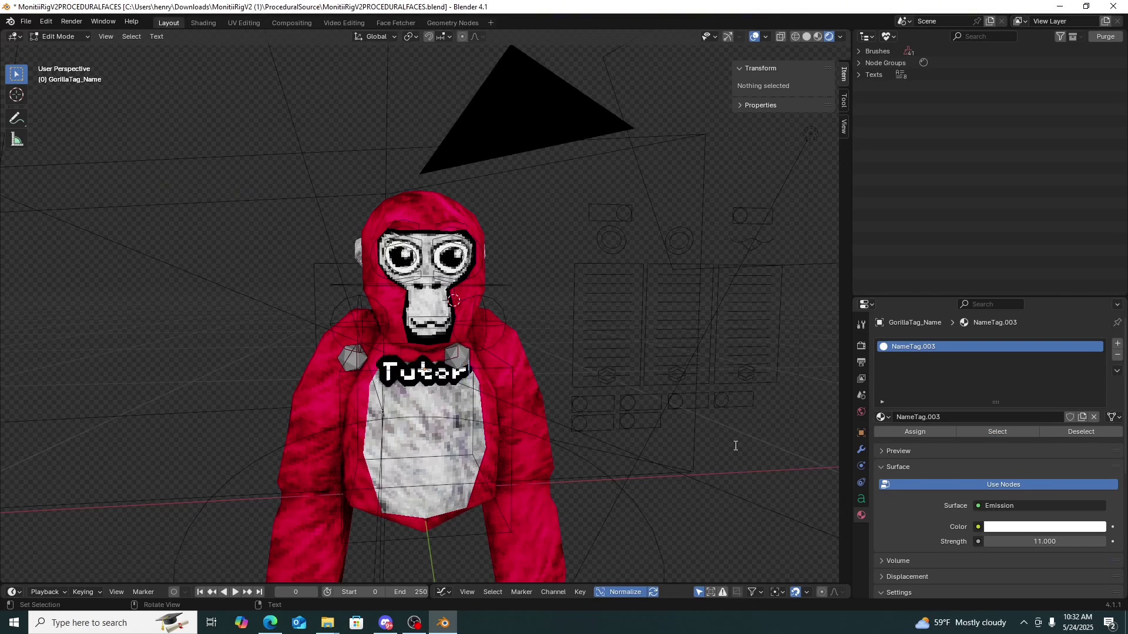
text(ial)
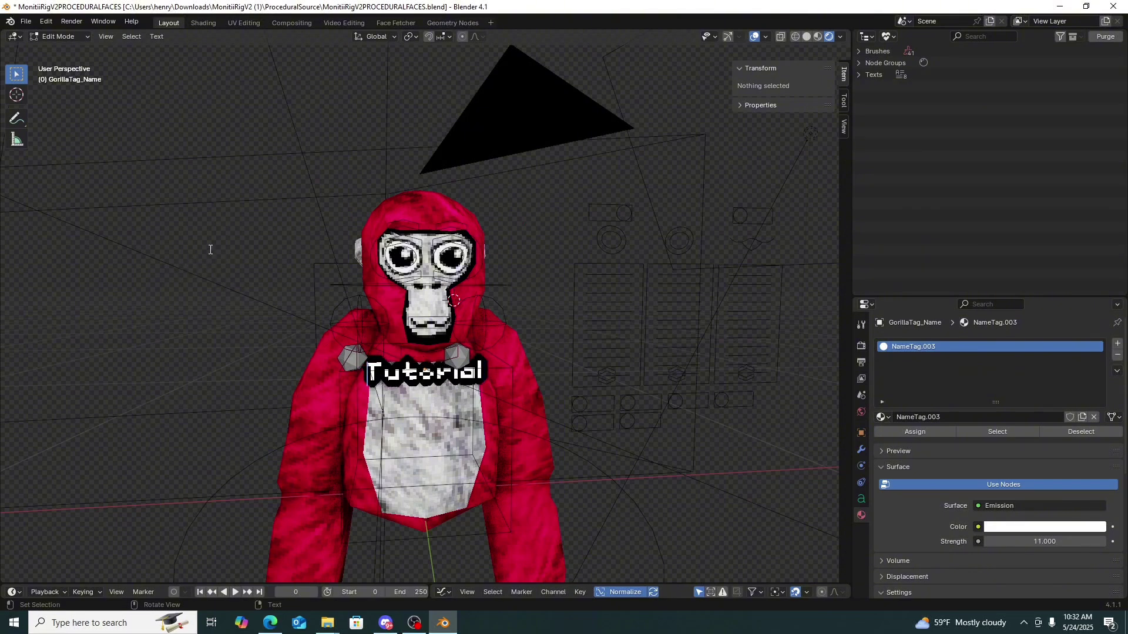
key(Tab)
Select the gorilla's IK rig armature and switch it to Pose Mode
middle_drag(224, 399, 368, 418)
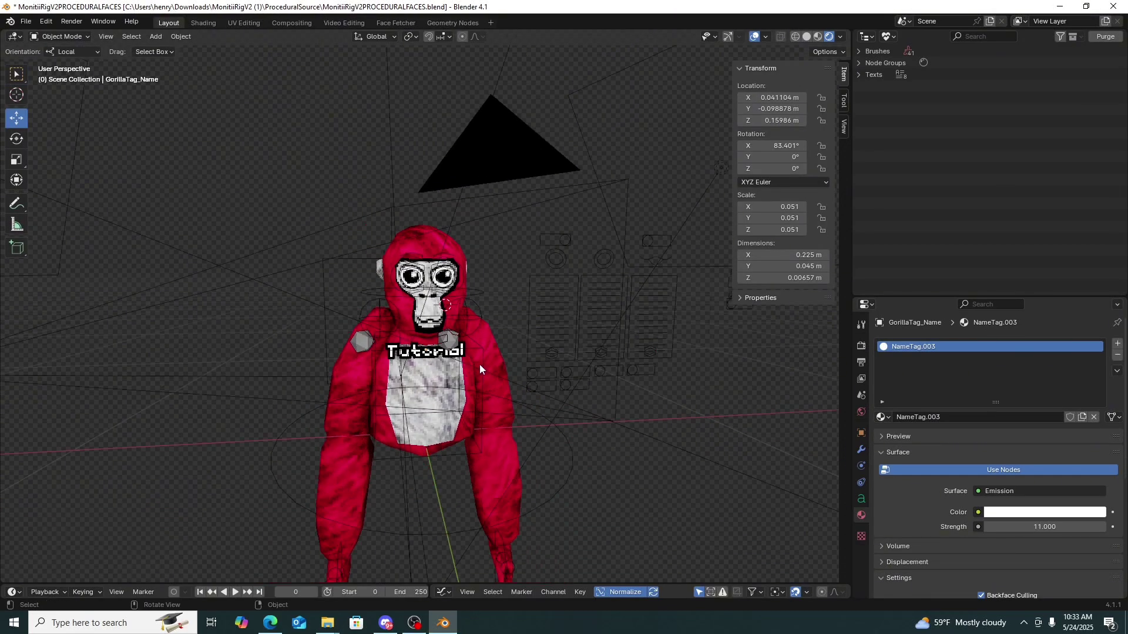
click(488, 452)
mouse_move(497, 439)
middle_down()
mouse_move(334, 420)
mouse_move(579, 417)
mouse_move(501, 421)
middle_up()
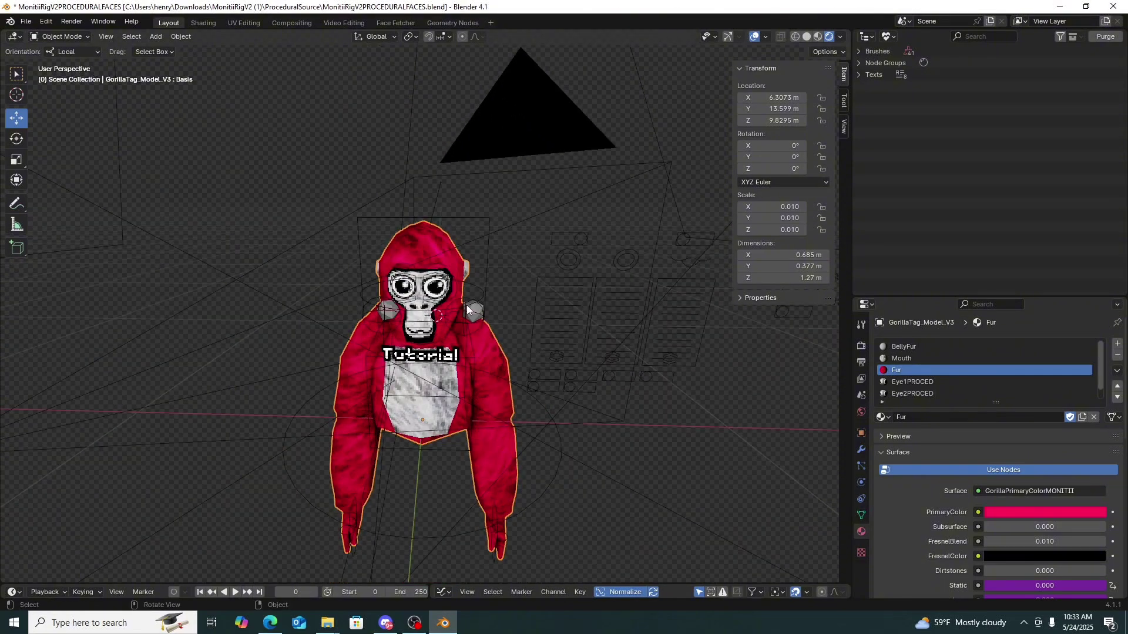
click(638, 333)
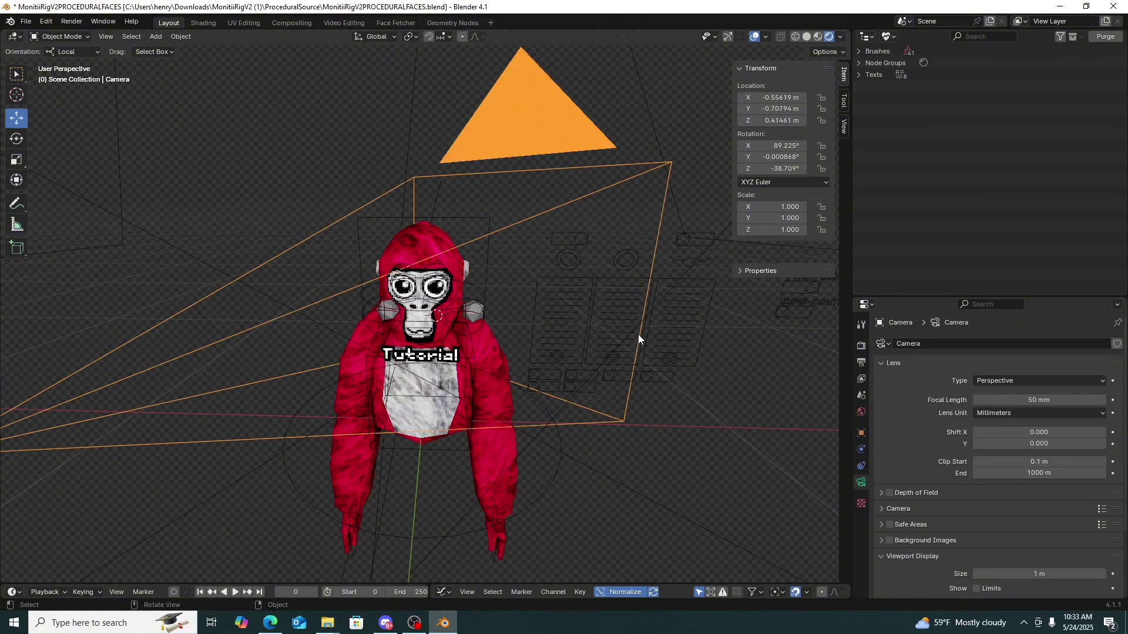
click(629, 309)
scroll(644, 420, down, 4)
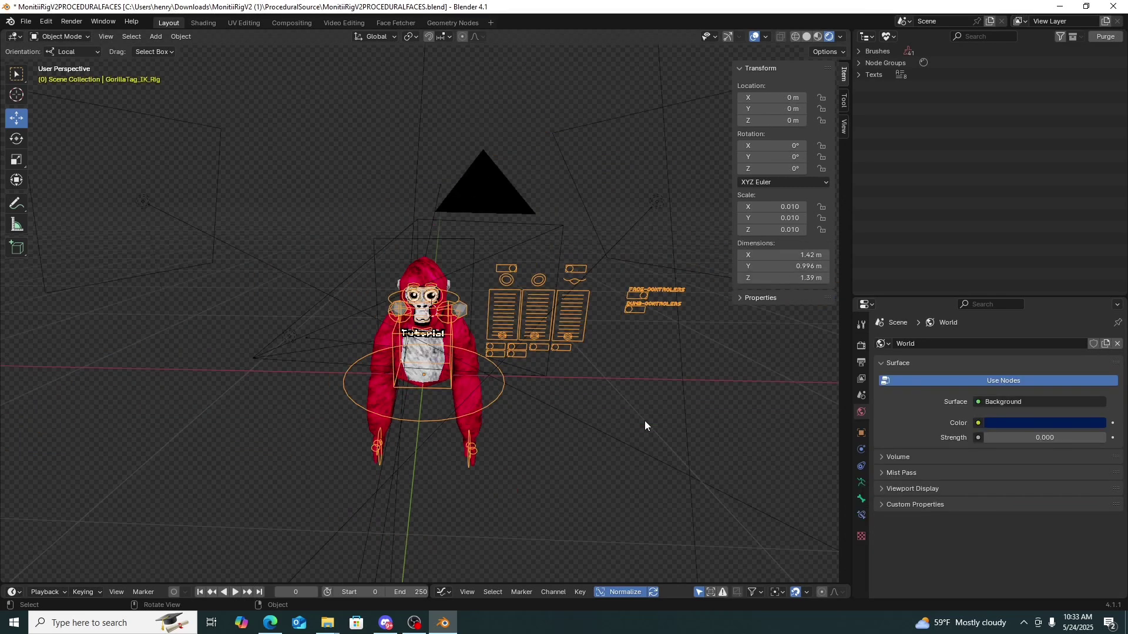
scroll(643, 420, up, 5)
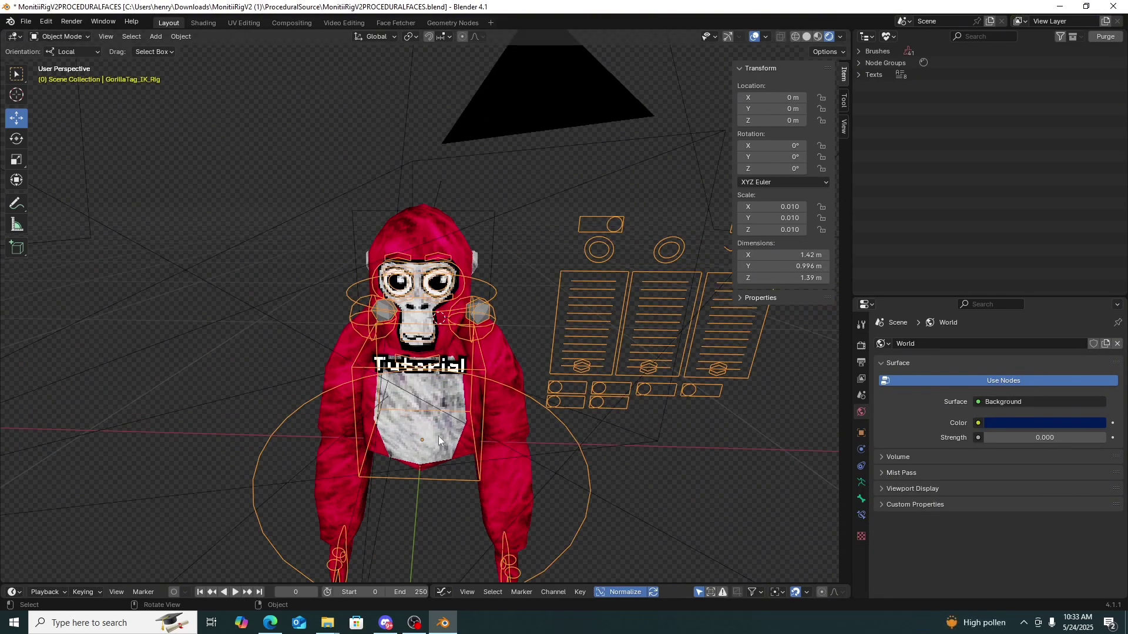
click(69, 40)
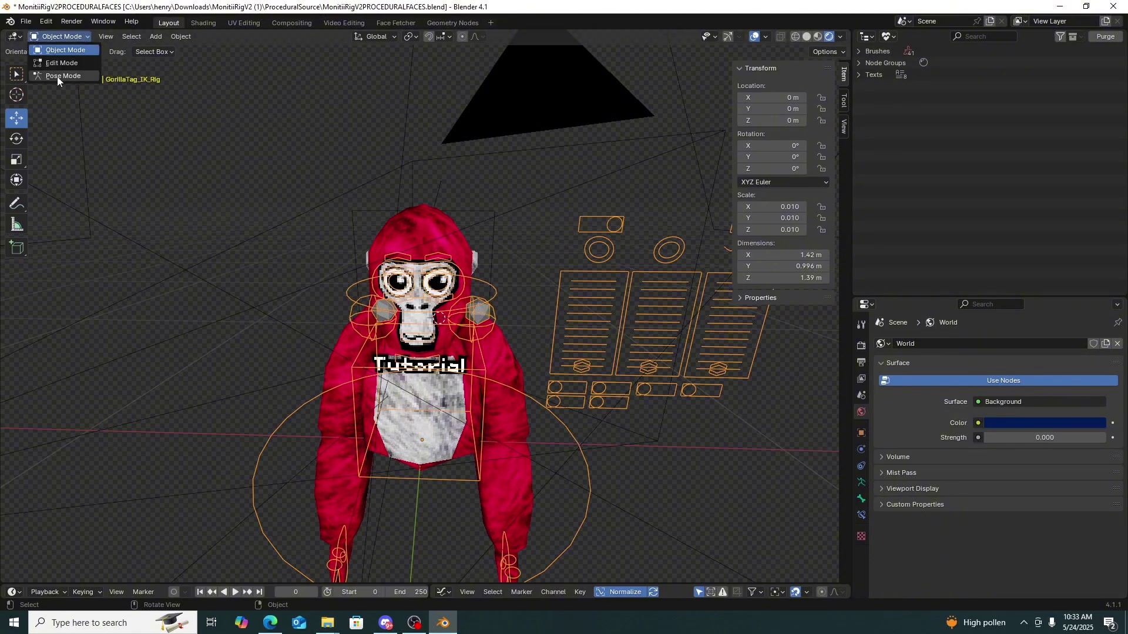
click(57, 76)
click(61, 36)
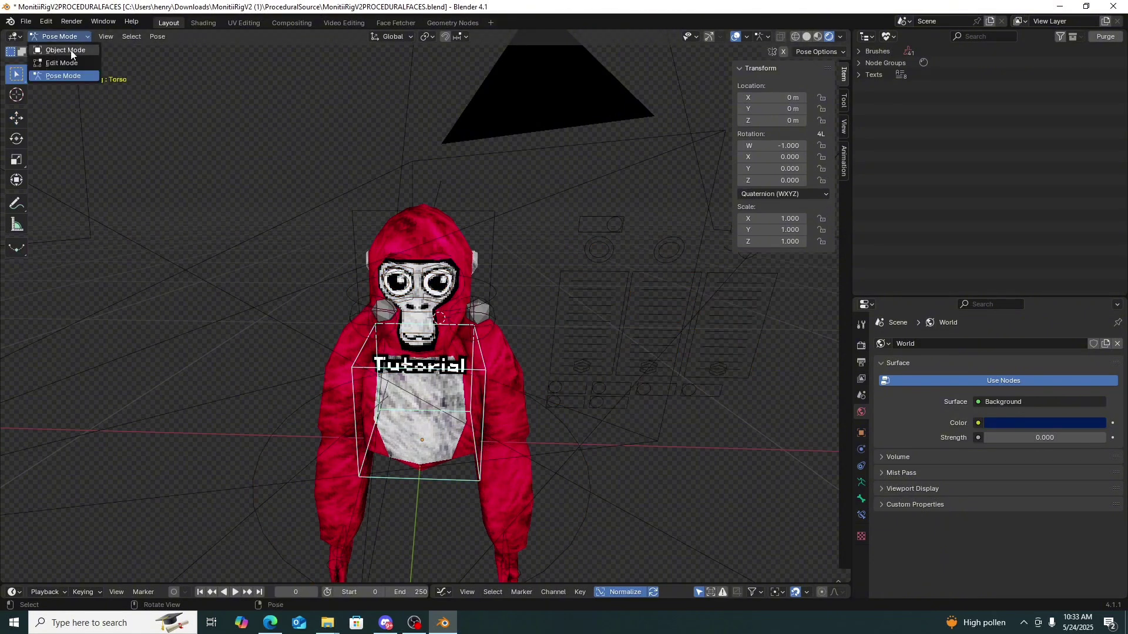
click(59, 51)
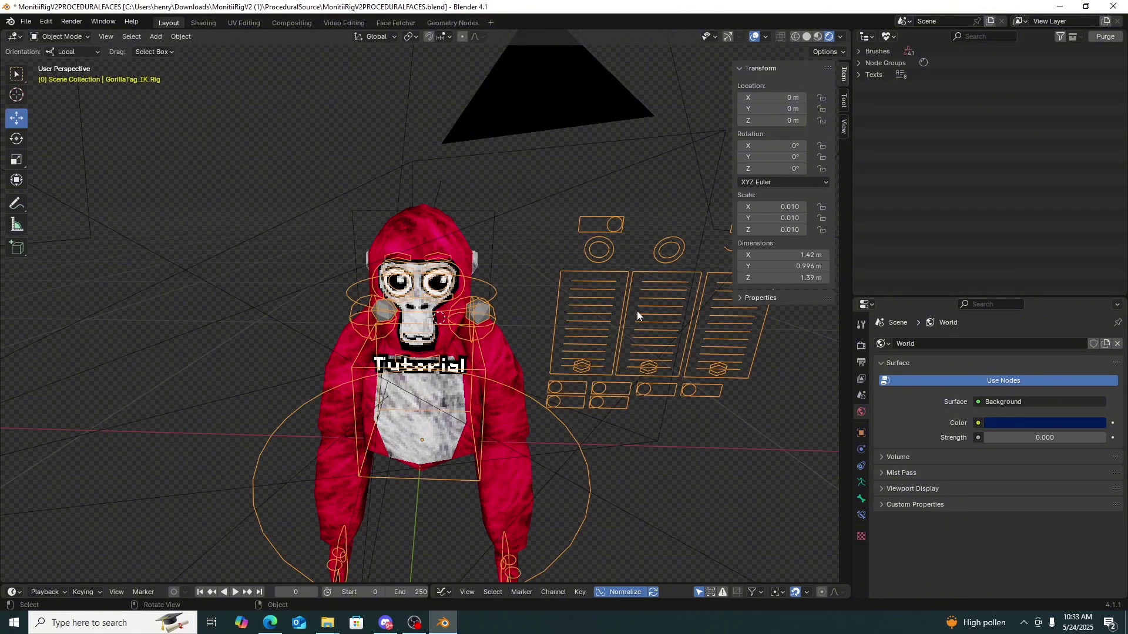
click(73, 40)
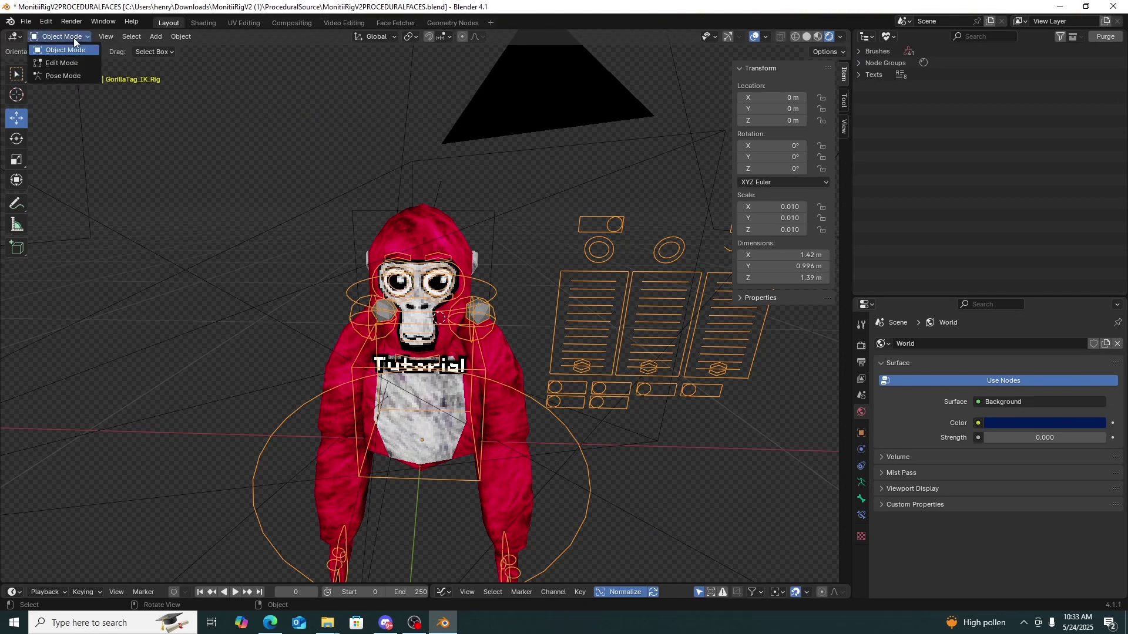
click(72, 76)
Activate the Move tool, select the right pupil controller in the face control board, and show the viewport gizmos
click(632, 387)
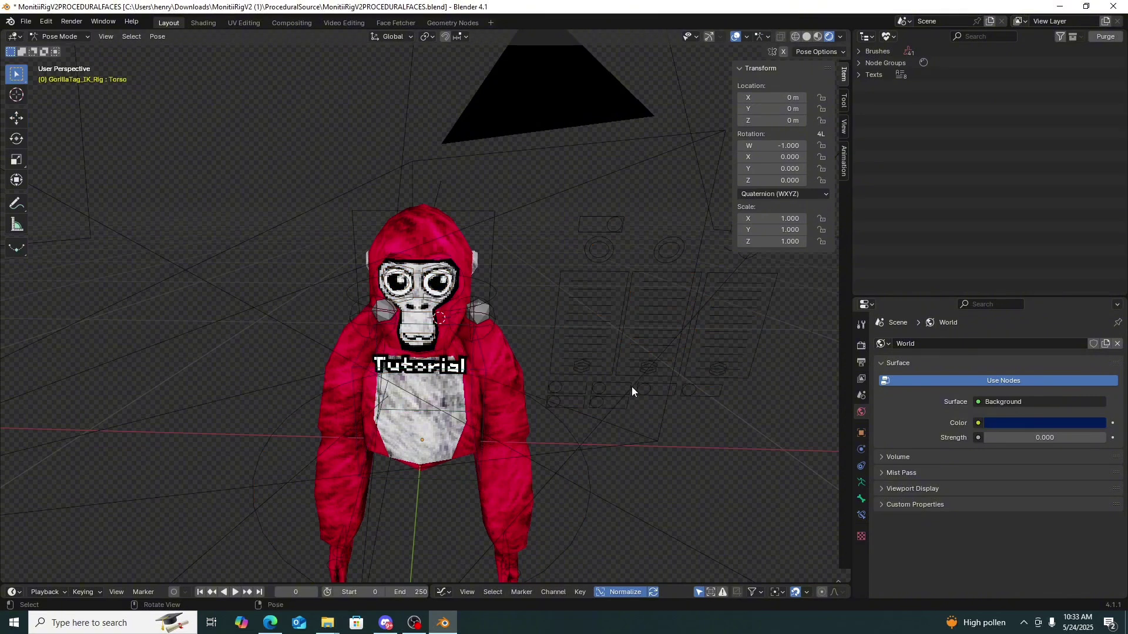
click(646, 375)
click(613, 309)
click(16, 117)
click(579, 367)
scroll(586, 362, up, 3)
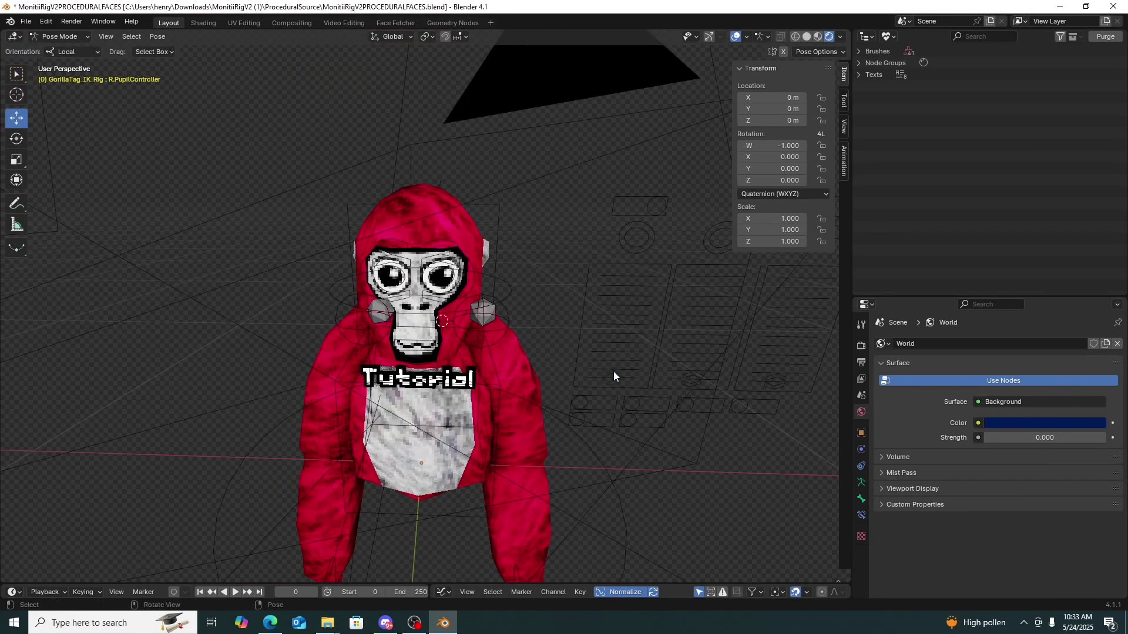
click(709, 37)
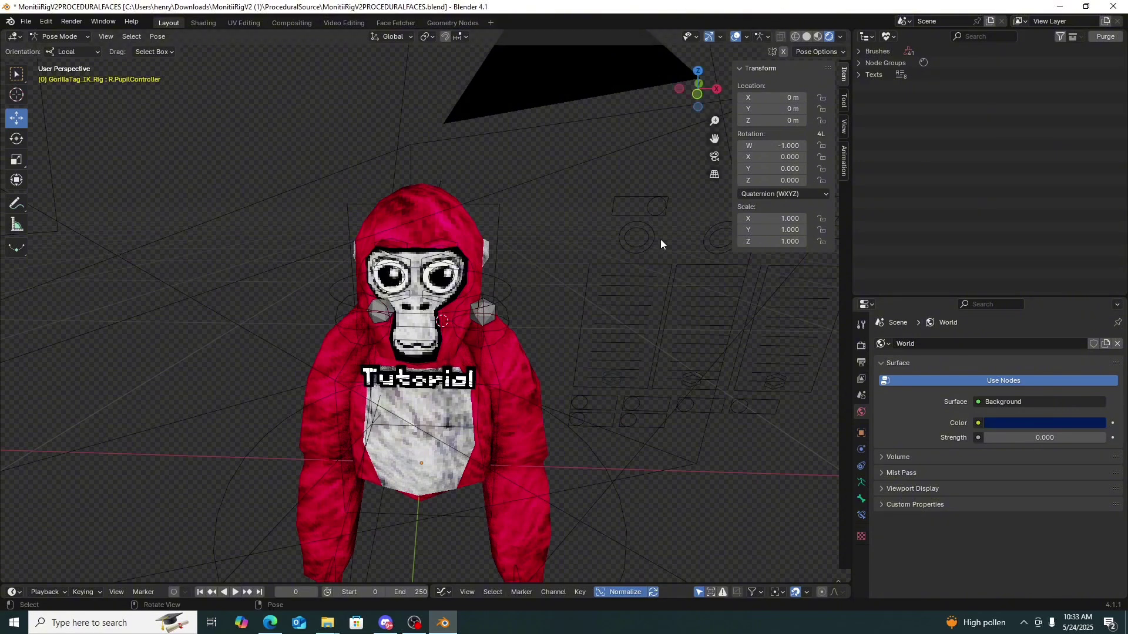
Try the right and left pupil controllers by sliding each along its local Y axis and back to its start
click(611, 375)
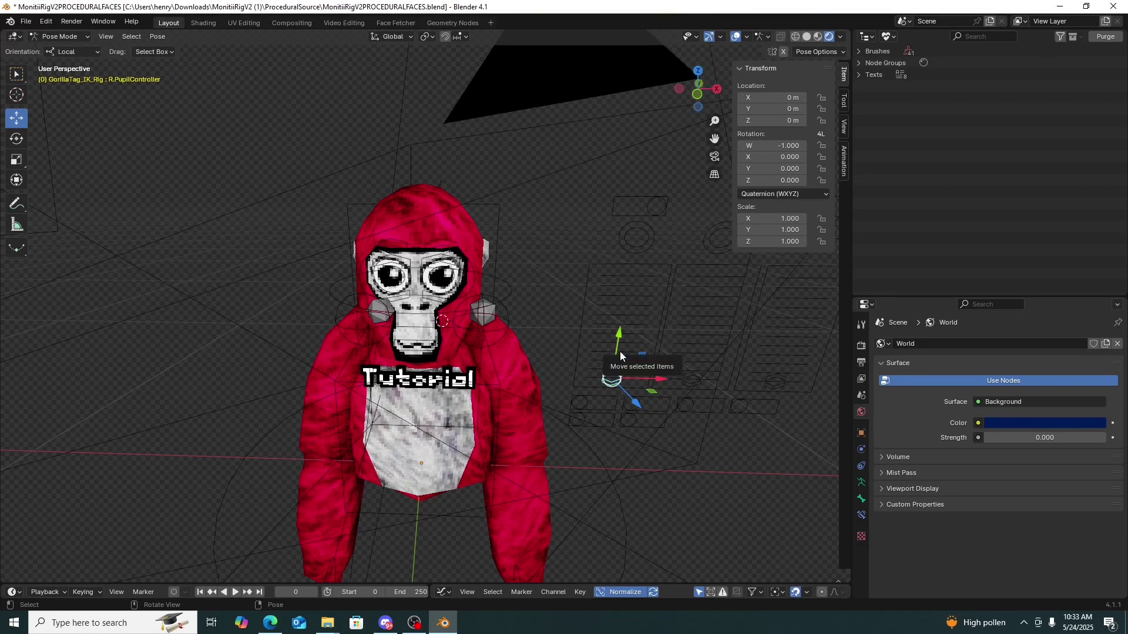
drag(620, 350, 620, 403)
click(692, 380)
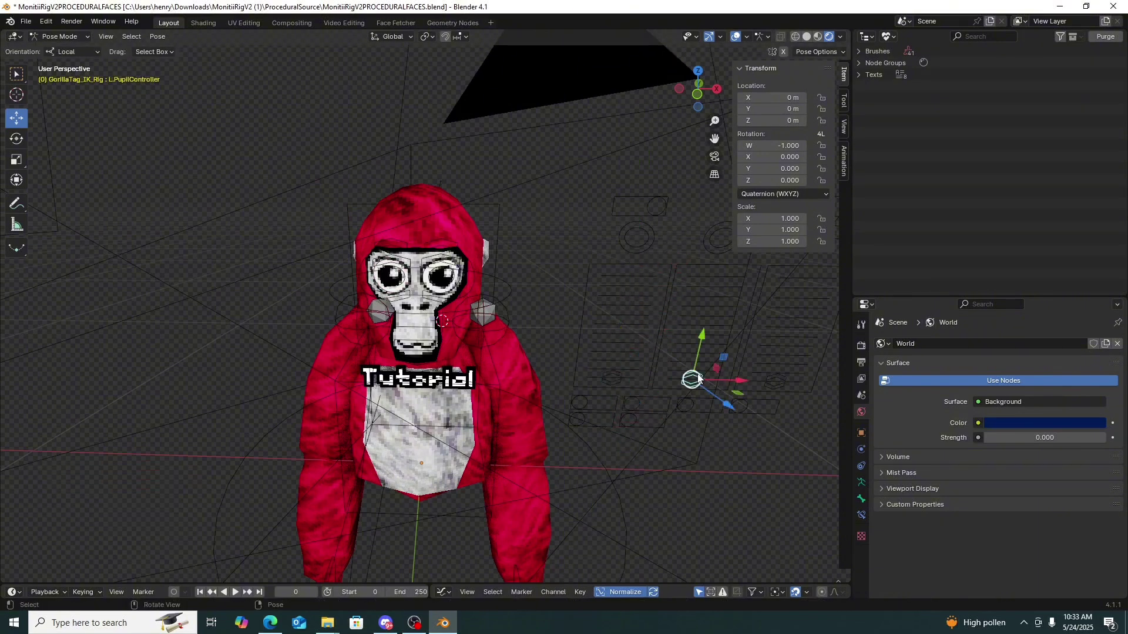
mouse_move(703, 344)
mouse_down()
mouse_move(736, 237)
mouse_move(713, 335)
mouse_up()
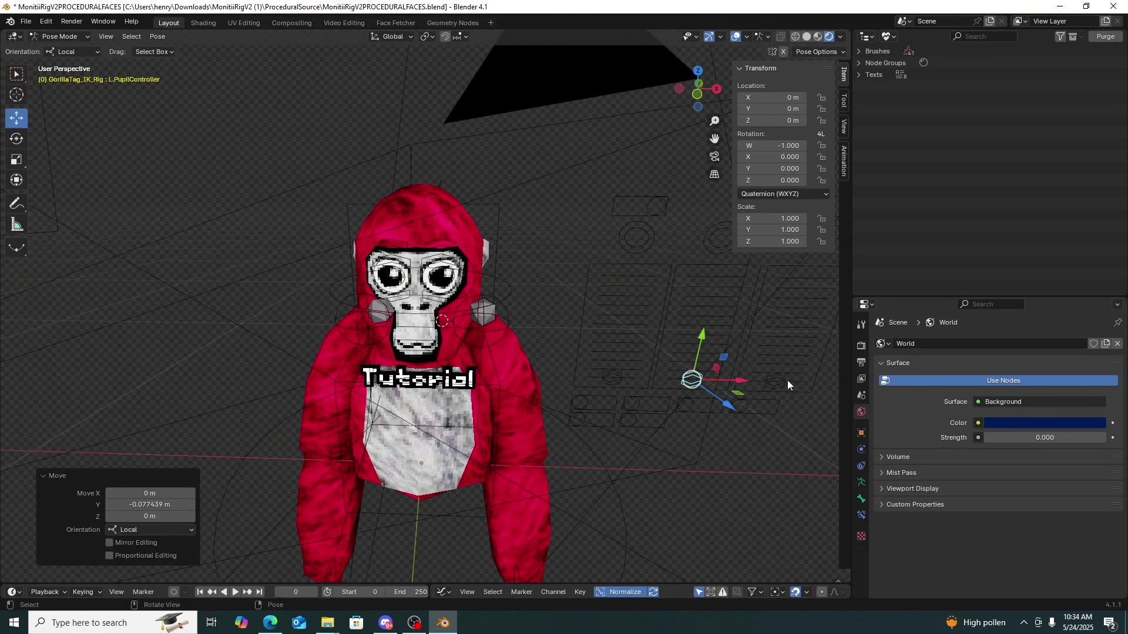
Try the mouth controller by sliding it along its local Y axis and back while viewing the gorilla's face
click(787, 379)
middle_drag(787, 380, 647, 346)
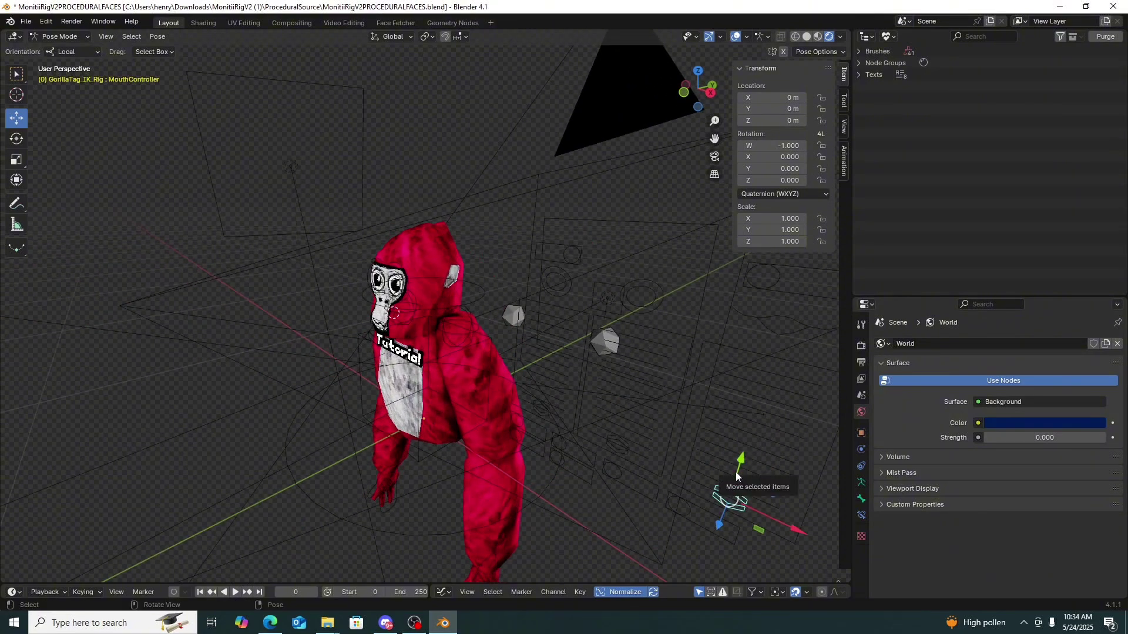
drag(736, 476, 706, 473)
middle_drag(706, 473, 622, 397)
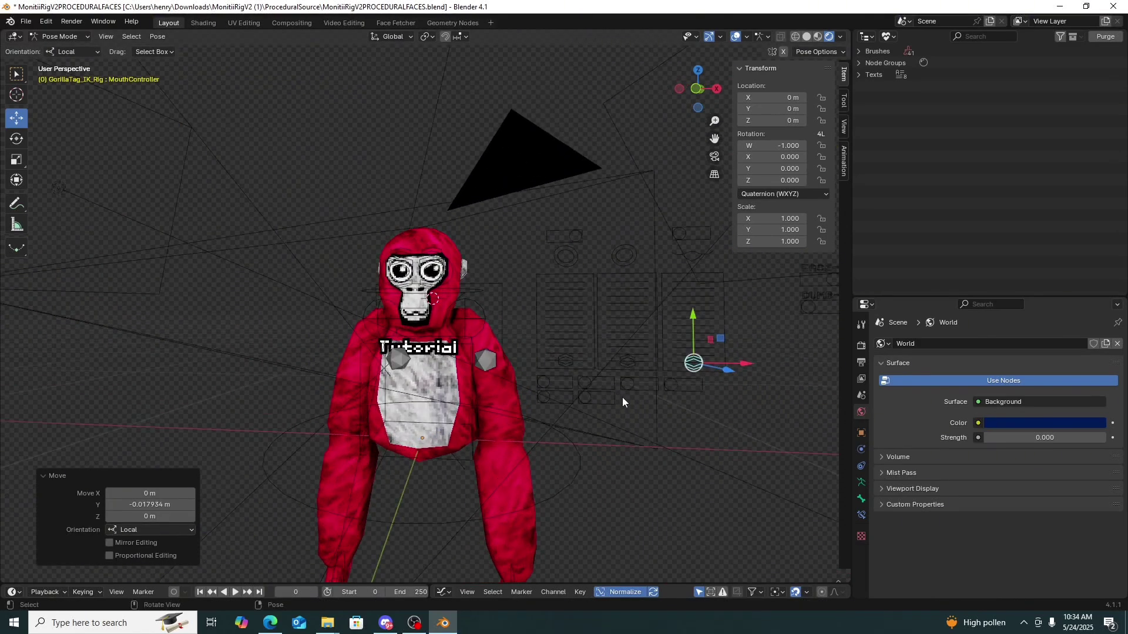
Try the transparency controller by moving it along its local X axis and back to its start
click(551, 384)
scroll(551, 384, up, 1)
key(g)
key(x)
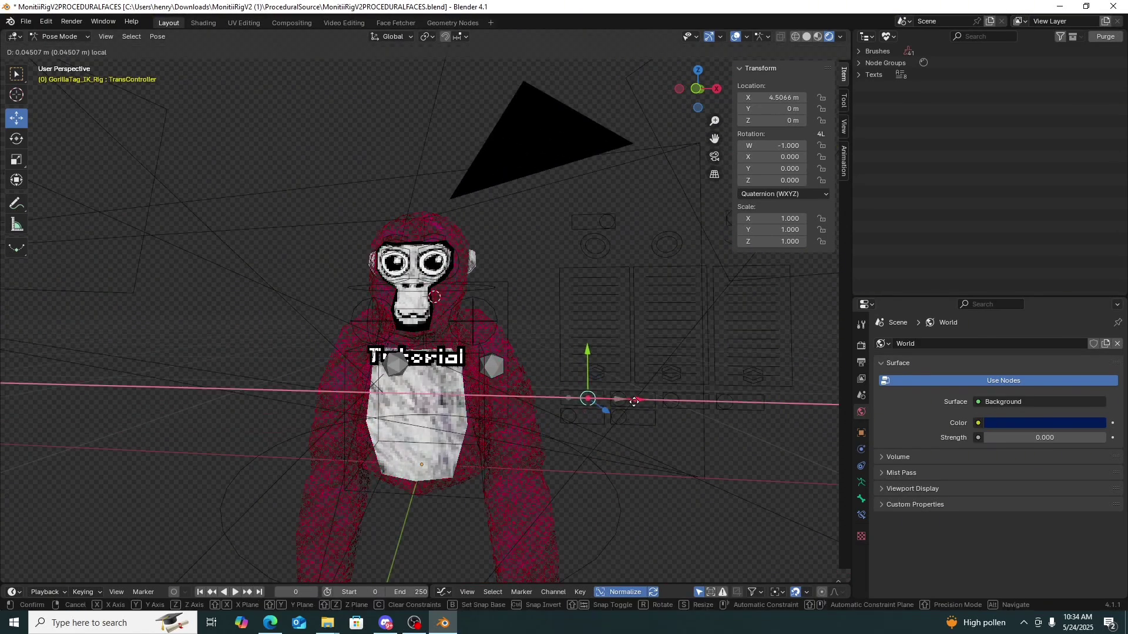
click(615, 401)
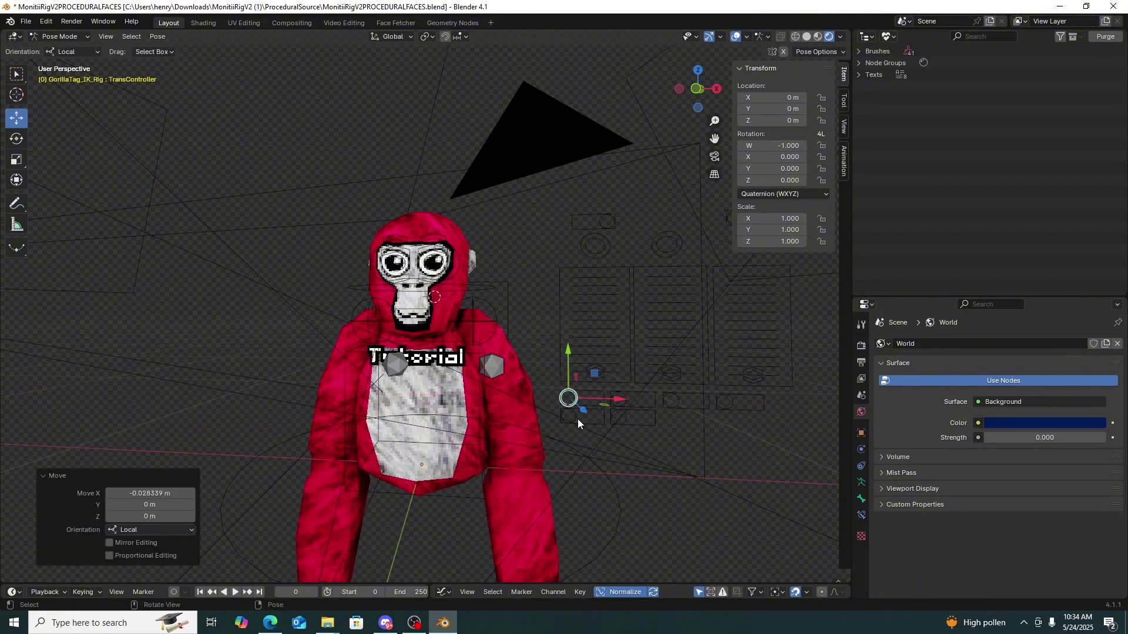
Try the ghost controller by moving it along its local X axis and back to its start
click(577, 419)
key(g)
key(x)
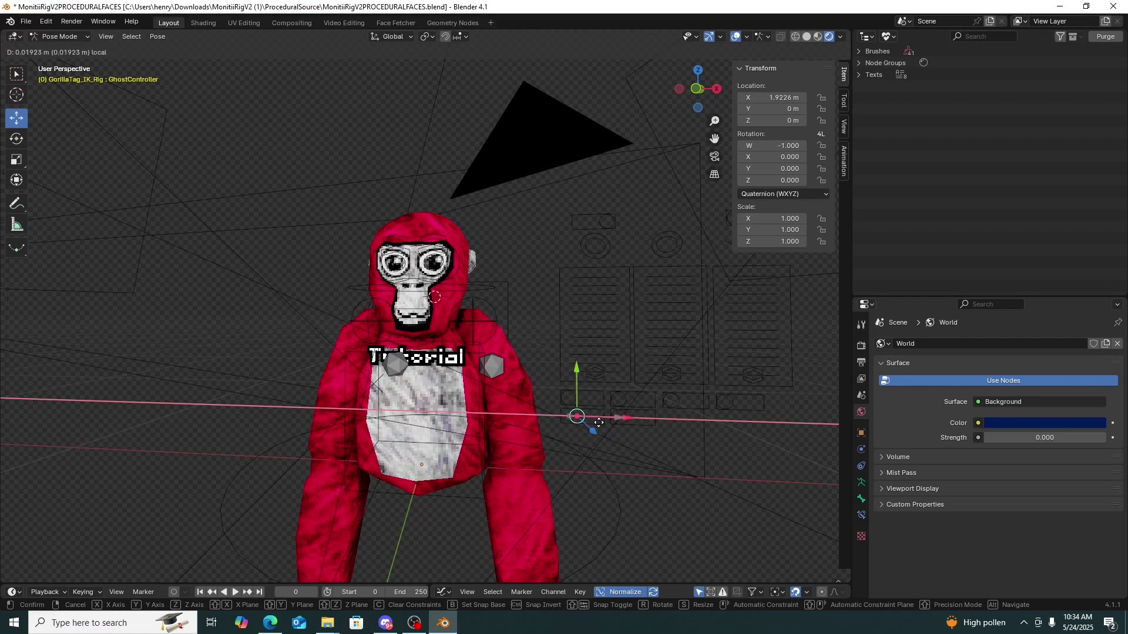
click(533, 437)
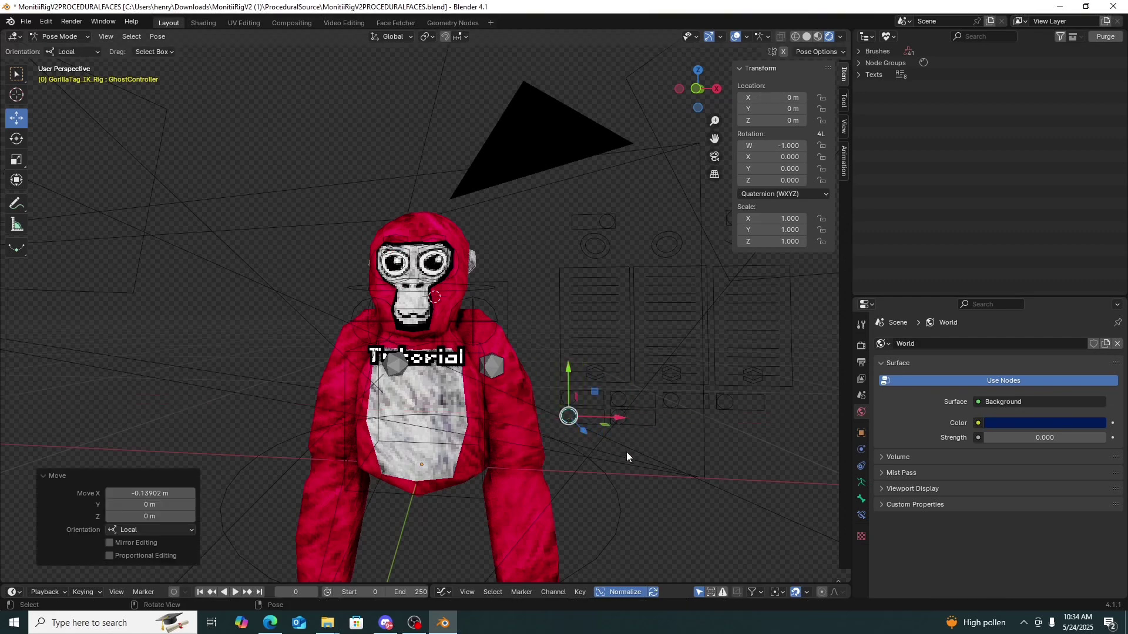
Try the next effect controllers below the face board, including the blush controller, by sliding them along their tracks
click(625, 405)
drag(642, 400, 605, 434)
click(622, 417)
click(673, 401)
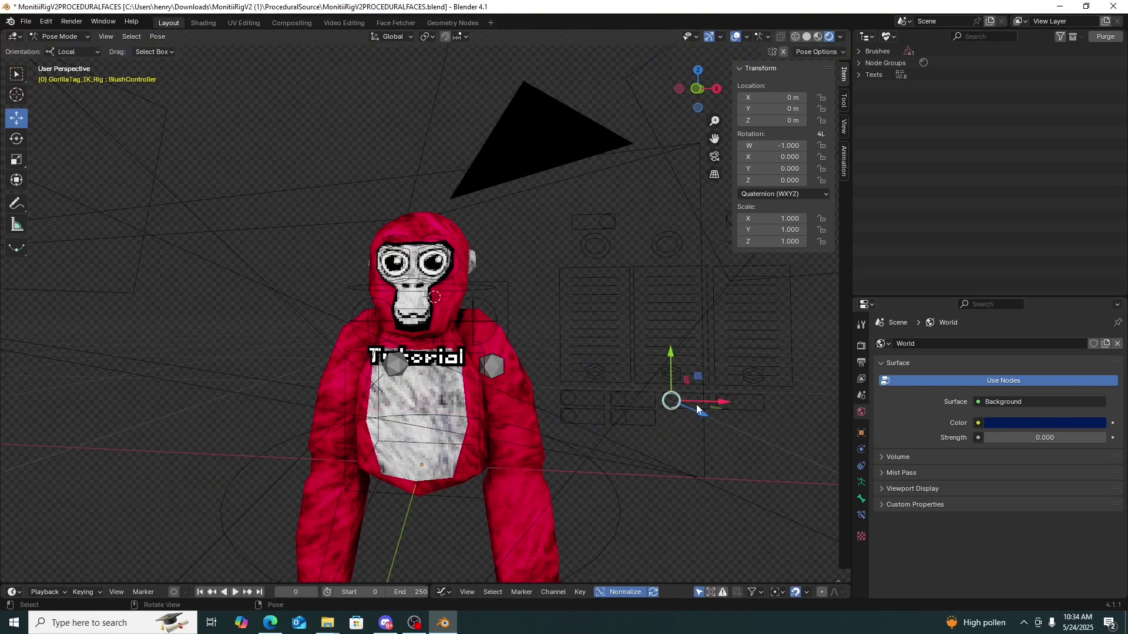
drag(696, 406, 808, 408)
Try the lava controller along its local X axis, cancel the move, and deselect the controller
click(719, 408)
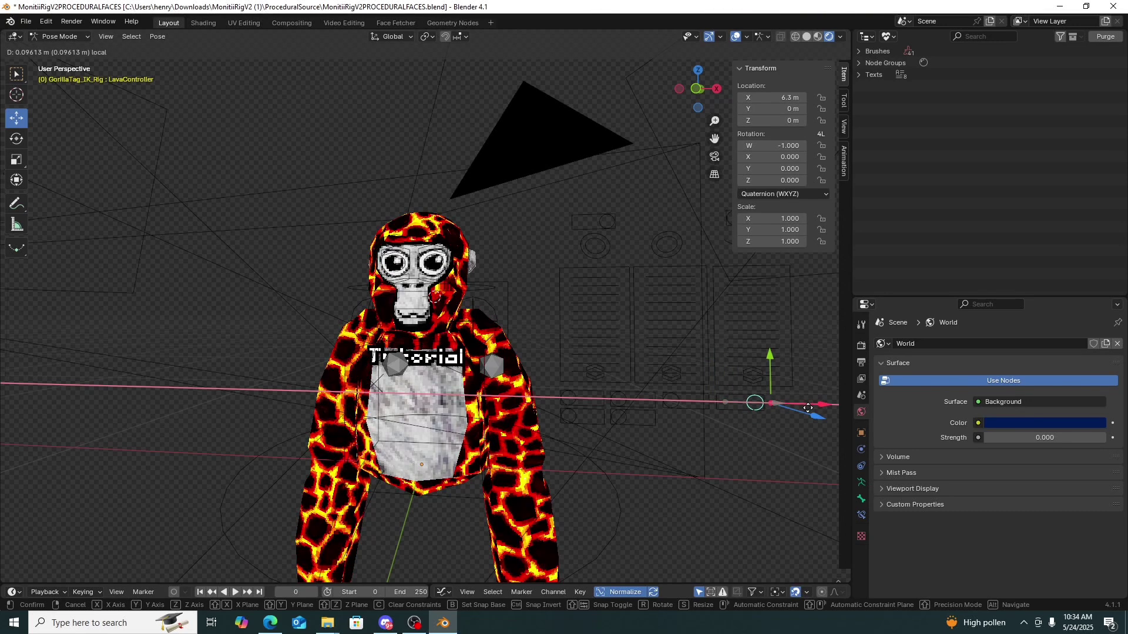
right_click(786, 406)
click(681, 477)
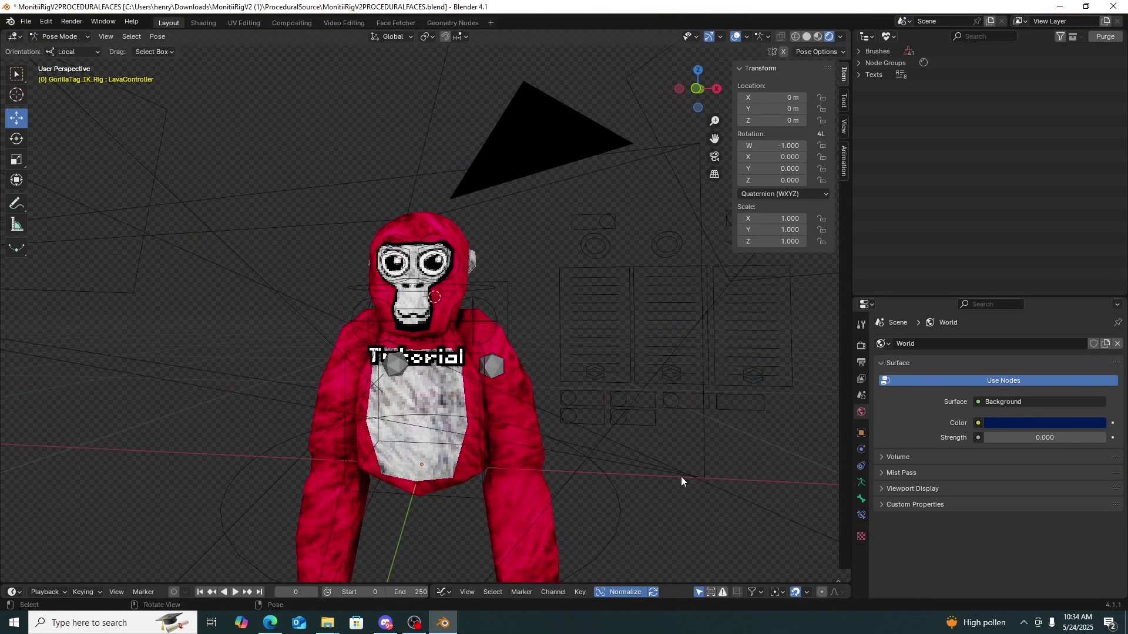
Slide the eye snapping controller above the face board along its local X axis to 6.3 m
click(605, 223)
drag(649, 221, 710, 237)
click(614, 250)
scroll(594, 294, up, 4)
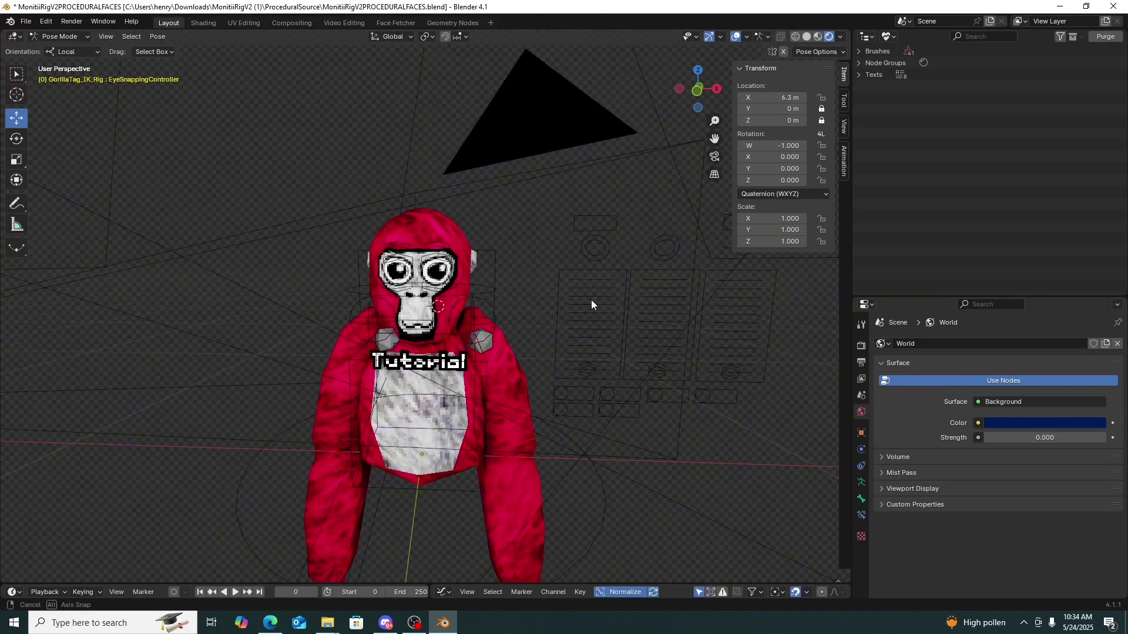
Try the left and right brow controllers by raising each along its local Y axis, undoing each move
click(443, 184)
scroll(464, 188, down, 2)
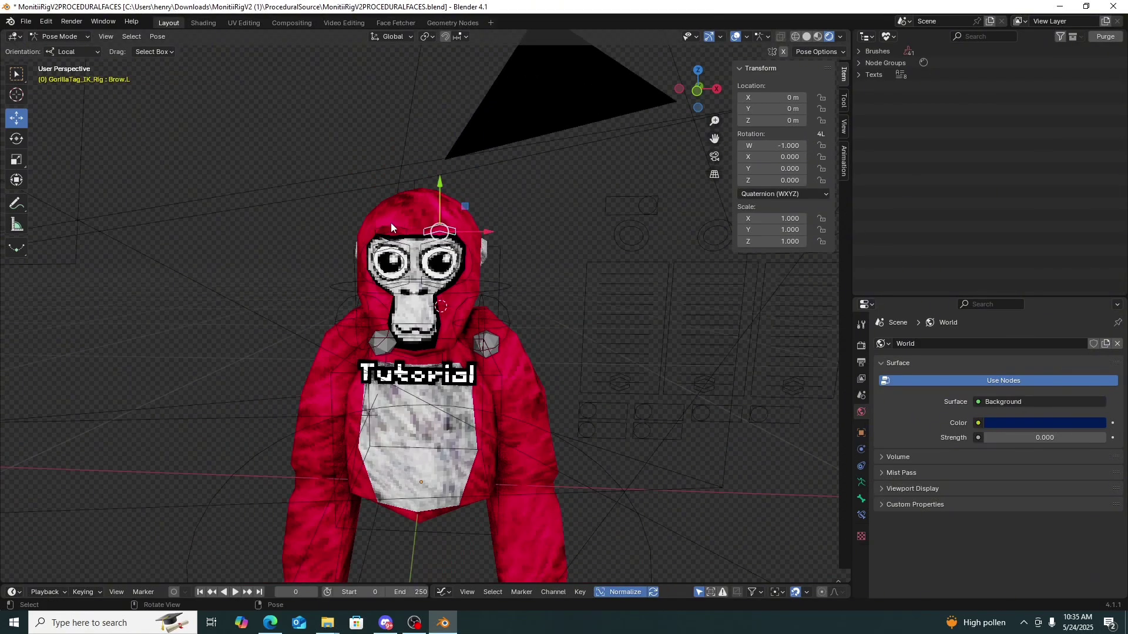
drag(441, 209, 440, 46)
key(ctrl+z)
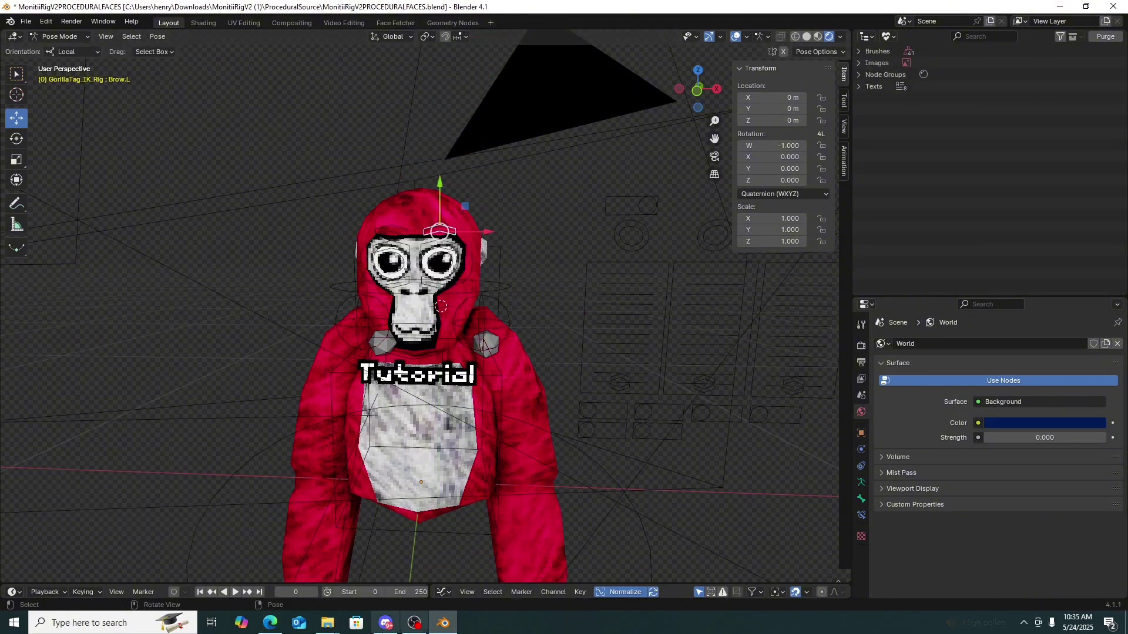
click(397, 235)
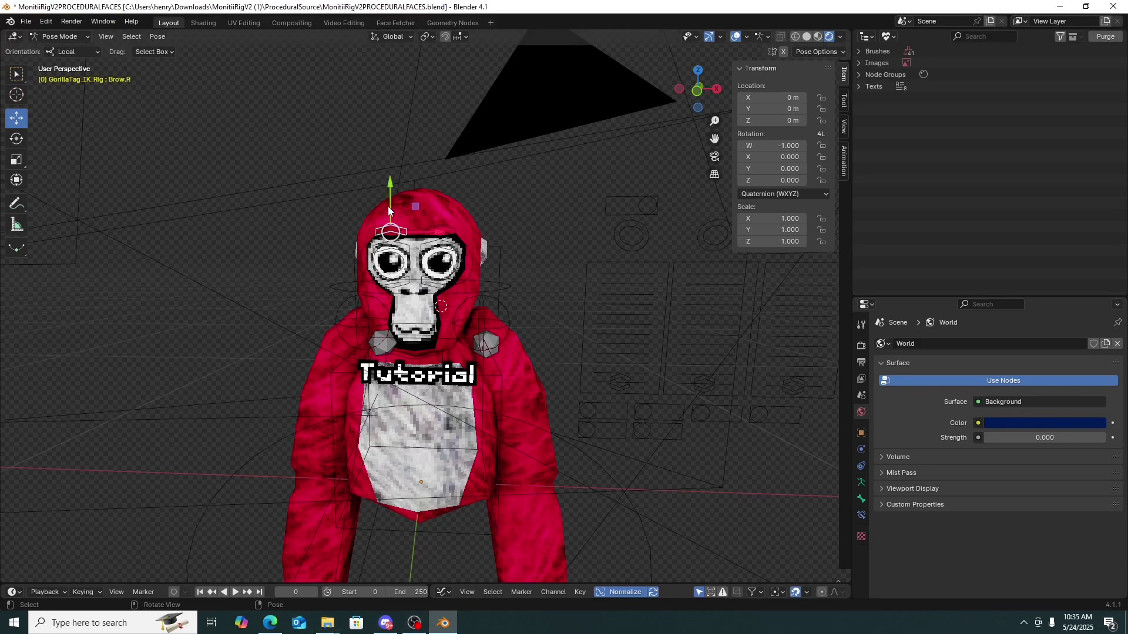
drag(389, 204, 402, 132)
middle_drag(402, 133, 469, 261)
key(ctrl+z)
Try the left and right upper eyelid controllers by moving each along its local axes and back to its start
click(448, 242)
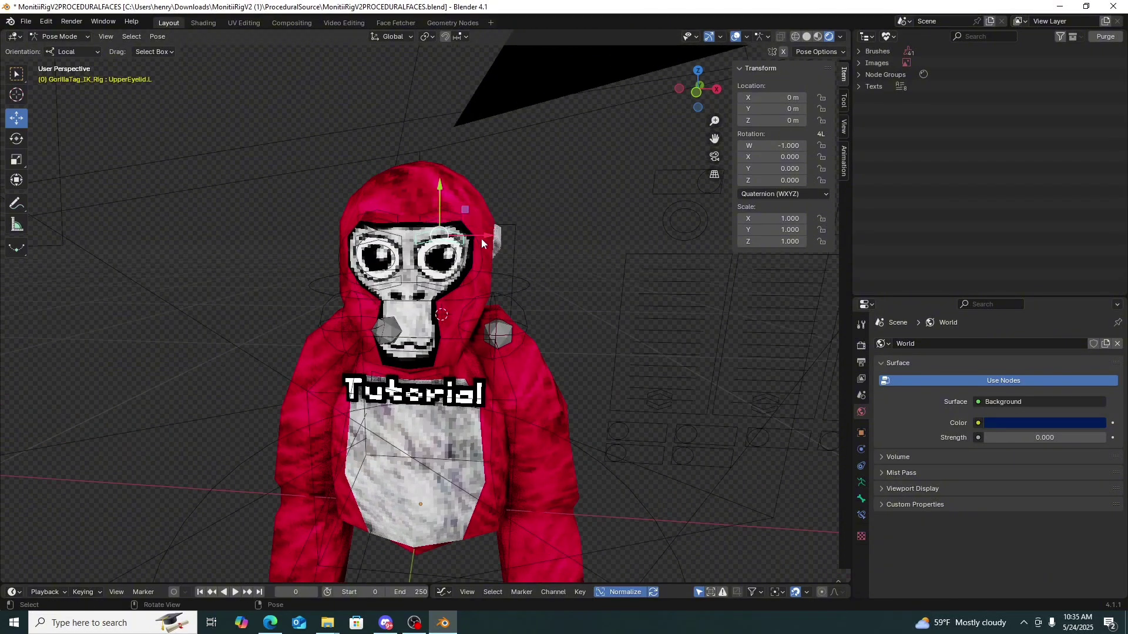
drag(482, 235, 443, 251)
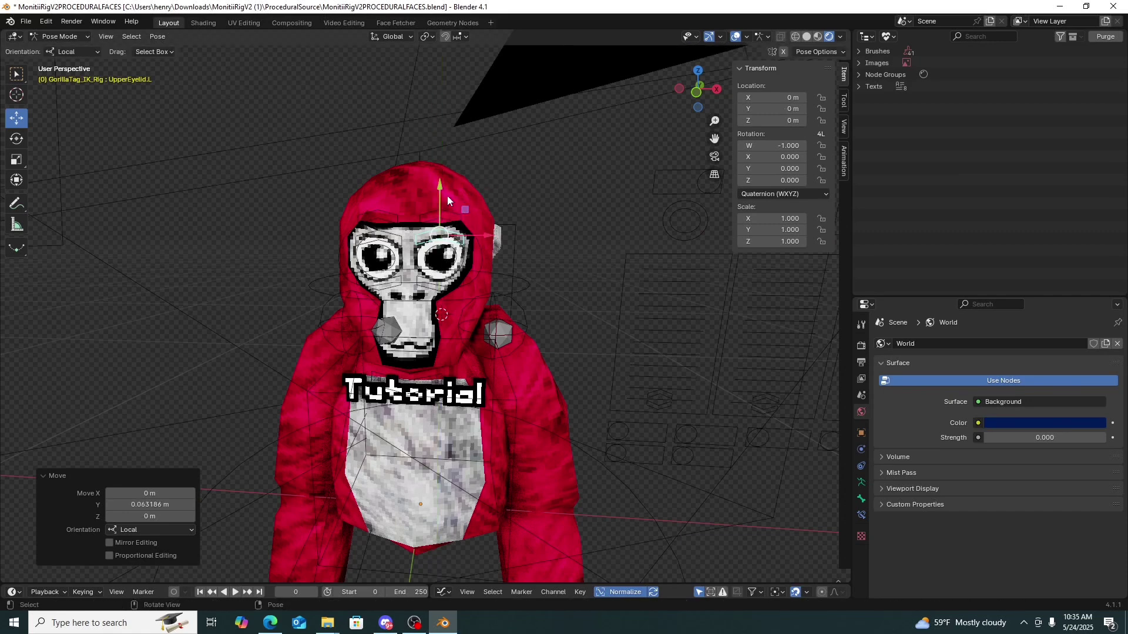
drag(442, 195, 481, 209)
click(399, 232)
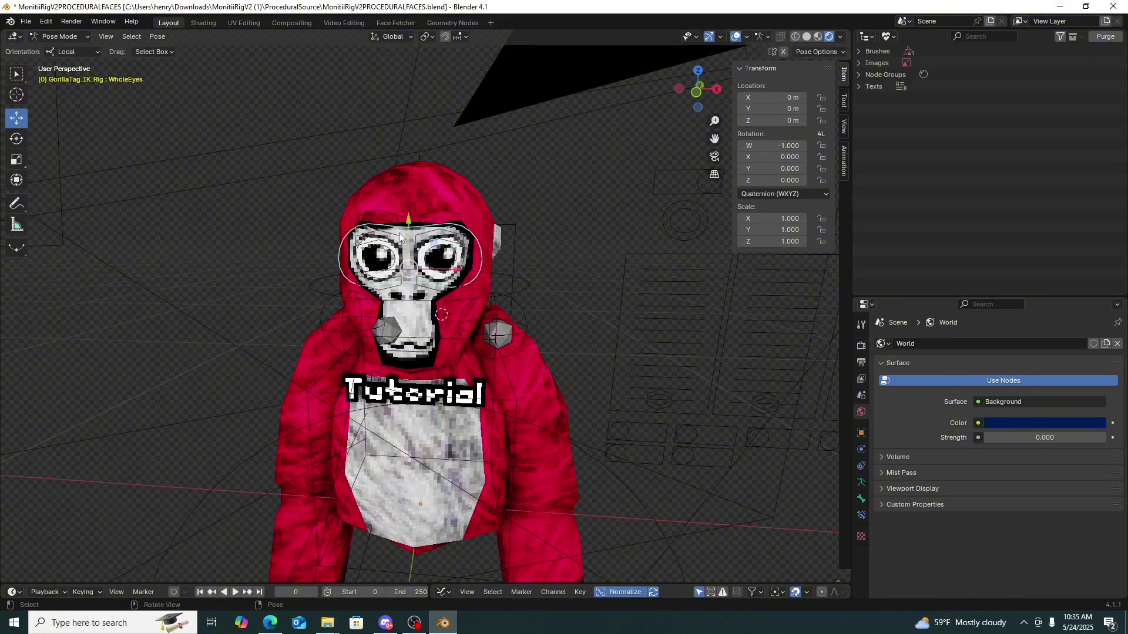
click(379, 212)
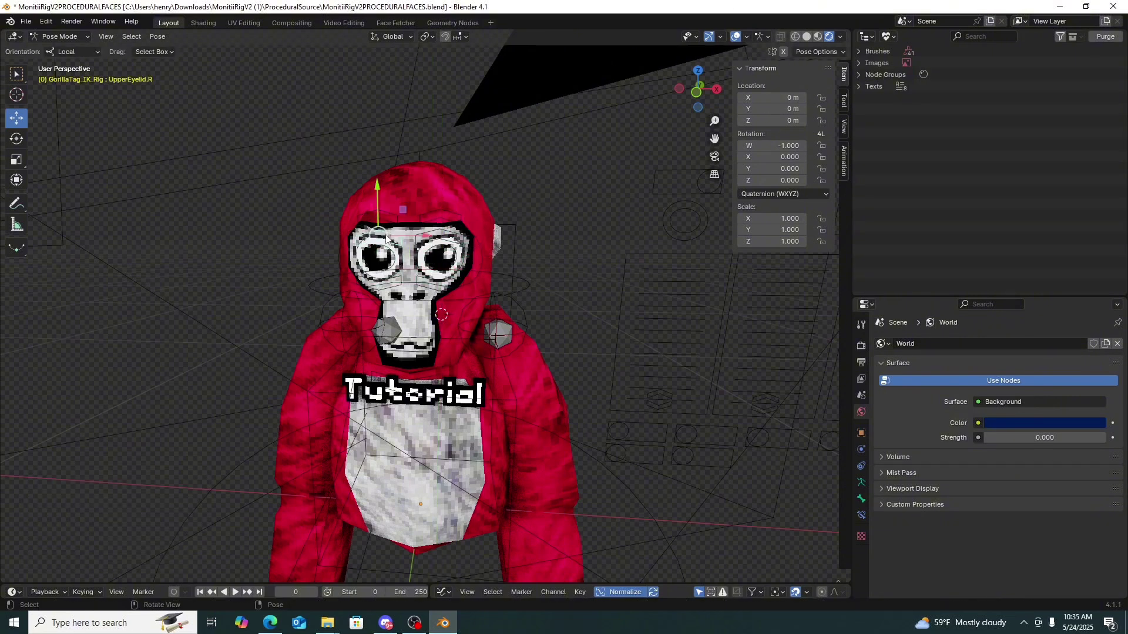
mouse_move(376, 202)
mouse_down()
mouse_move(372, 246)
mouse_move(377, 199)
mouse_up()
Try the mouth mover controller along its local Y axis and undo the move
click(429, 334)
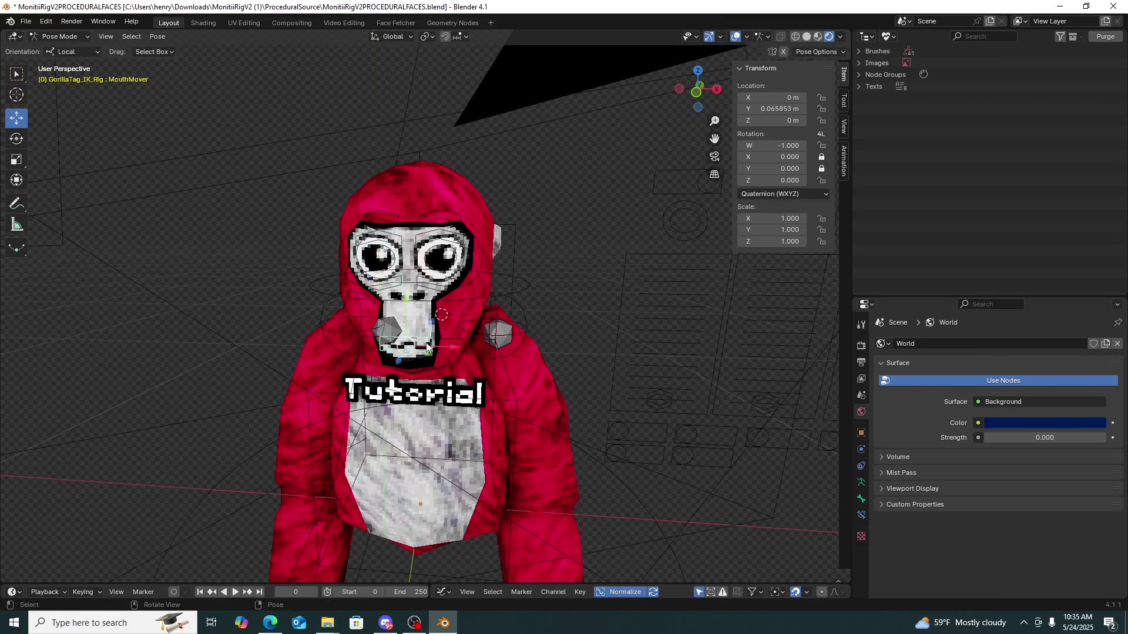
drag(405, 312, 427, 354)
key(ctrl+z)
Try the left and right lower eyelid controllers along their local Y axes, restoring their starting positions
click(444, 276)
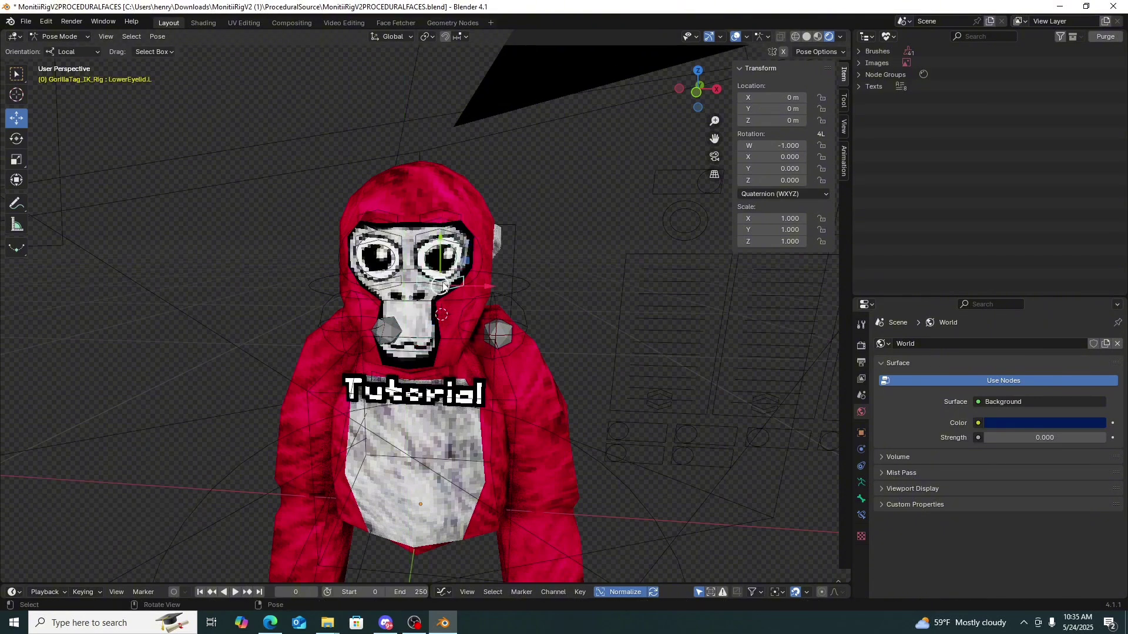
drag(444, 250, 429, 283)
click(388, 276)
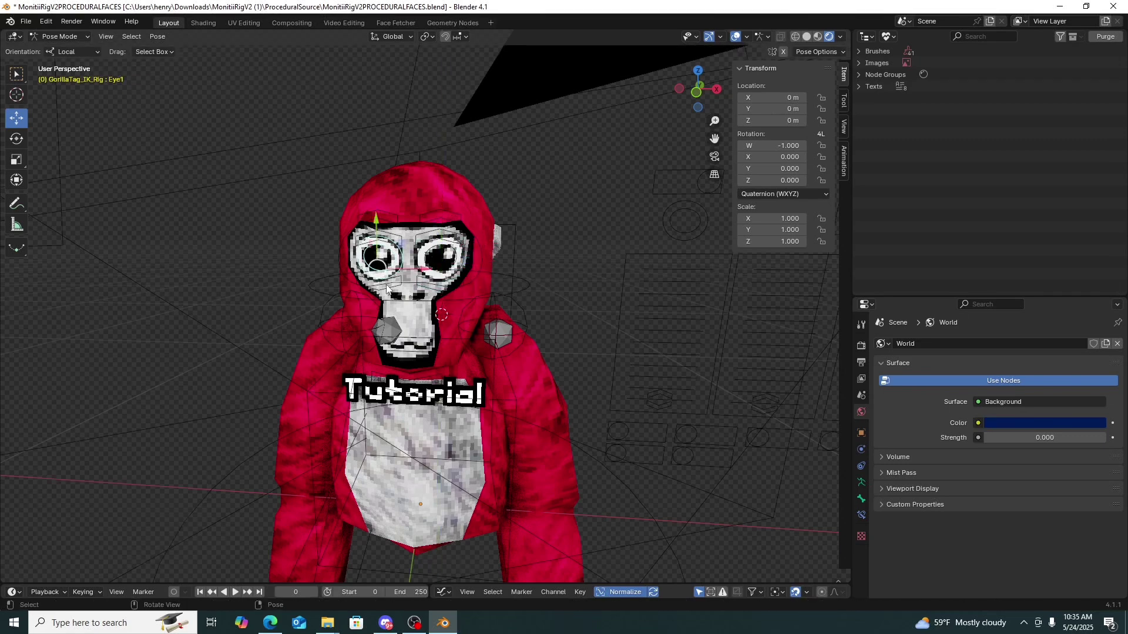
click(386, 287)
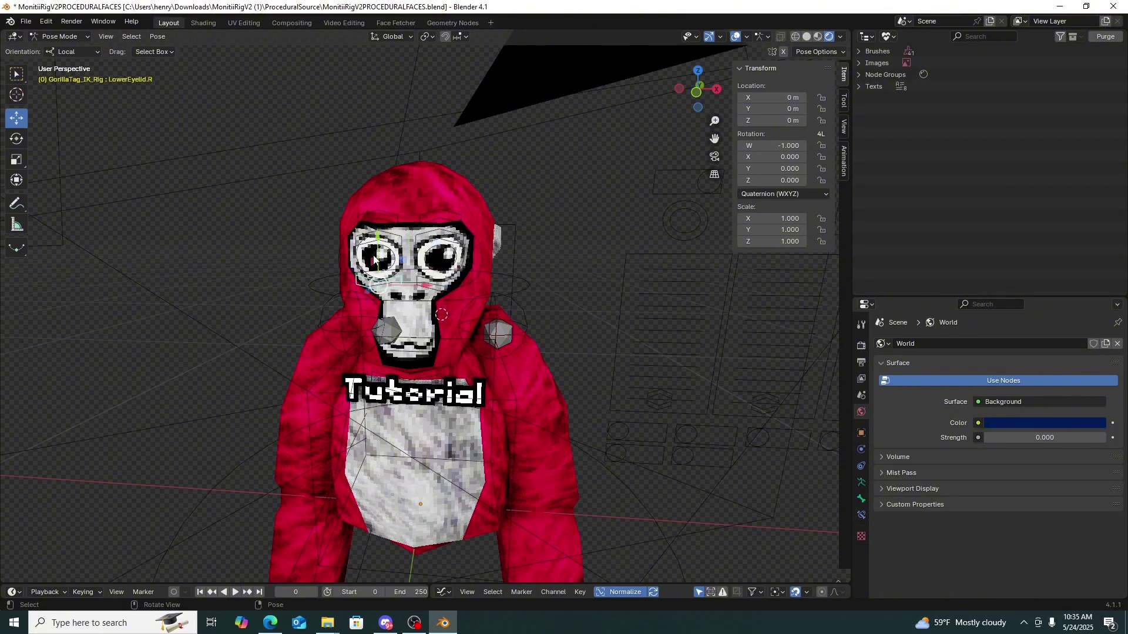
drag(378, 258, 398, 208)
right_click(398, 208)
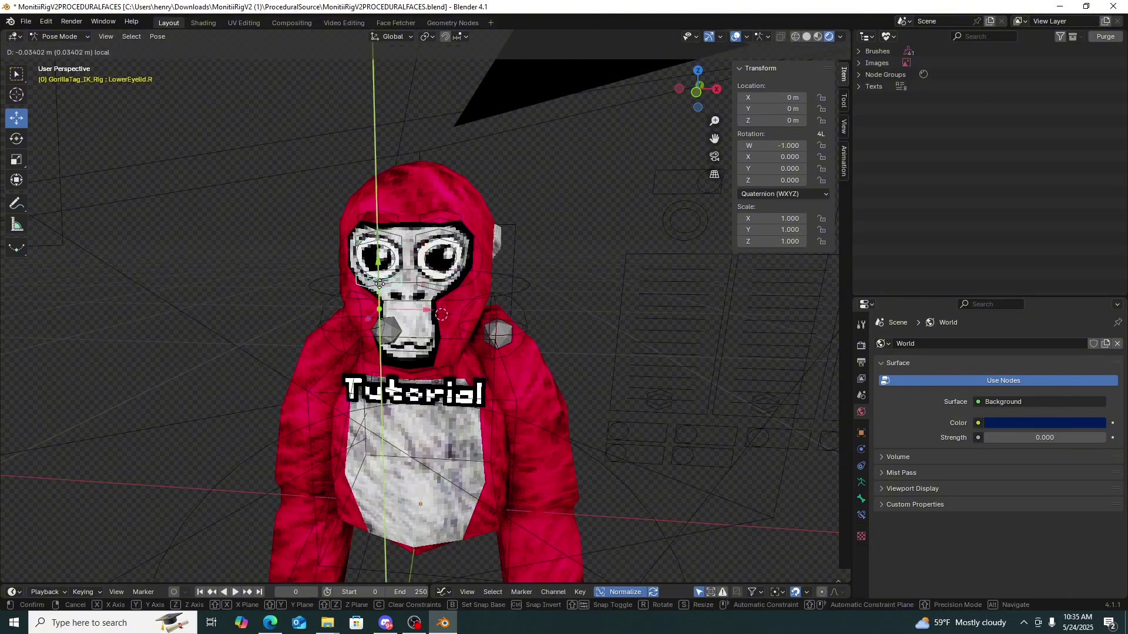
Try the Eye2 and WholeEyes controllers by sliding them along local X, clearing each one's location after its move
click(448, 267)
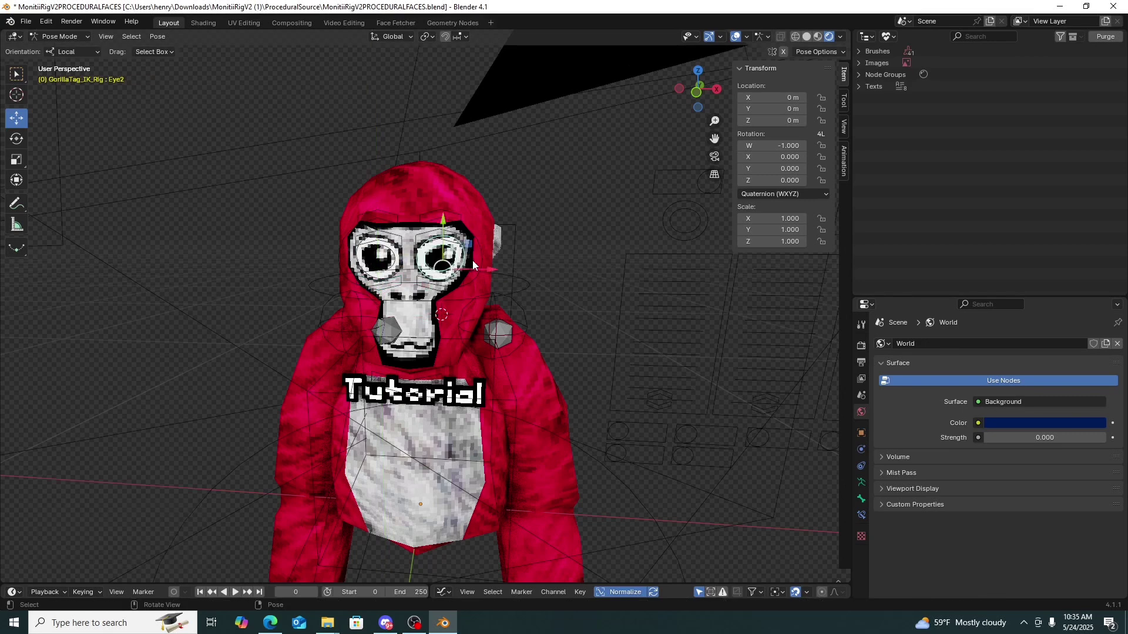
drag(474, 269, 480, 269)
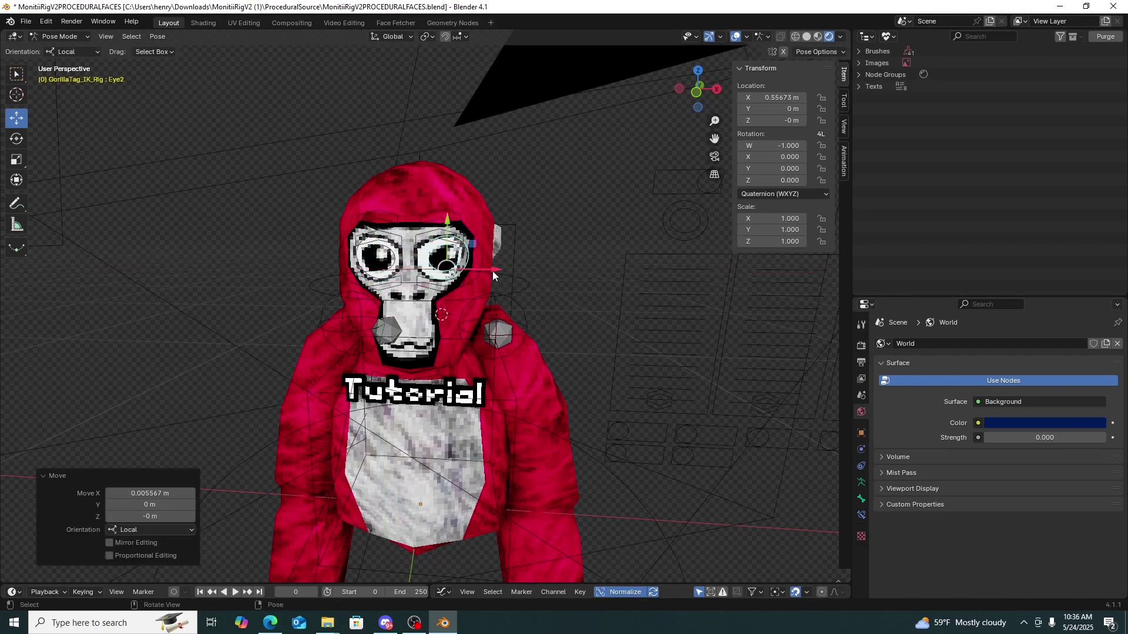
key(alt+g)
click(476, 253)
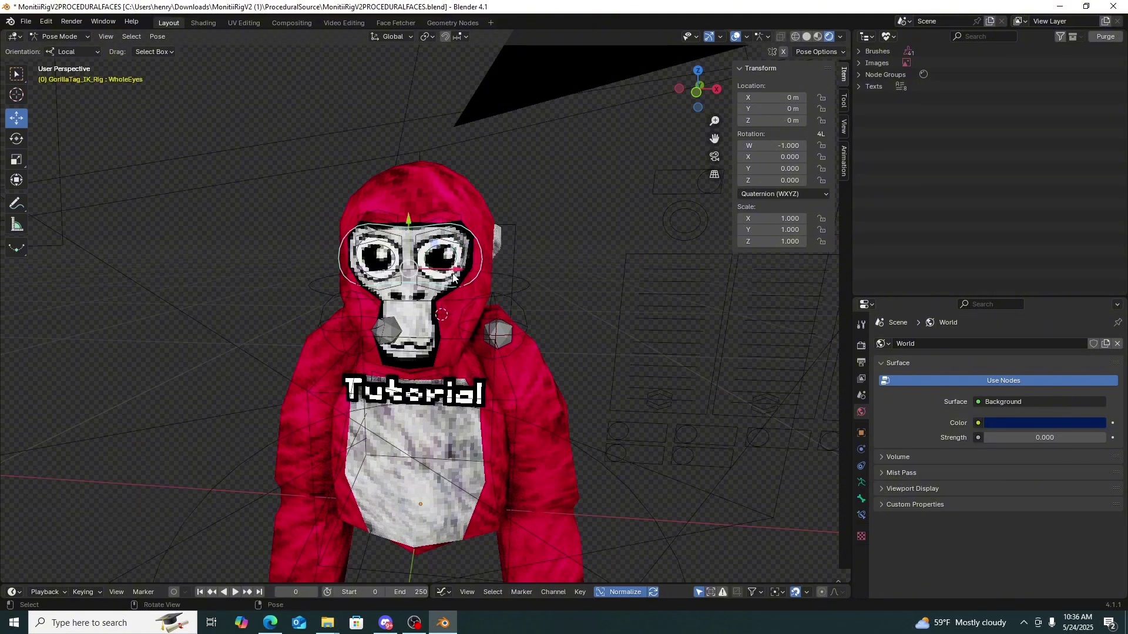
drag(456, 271, 419, 279)
key(alt+g)
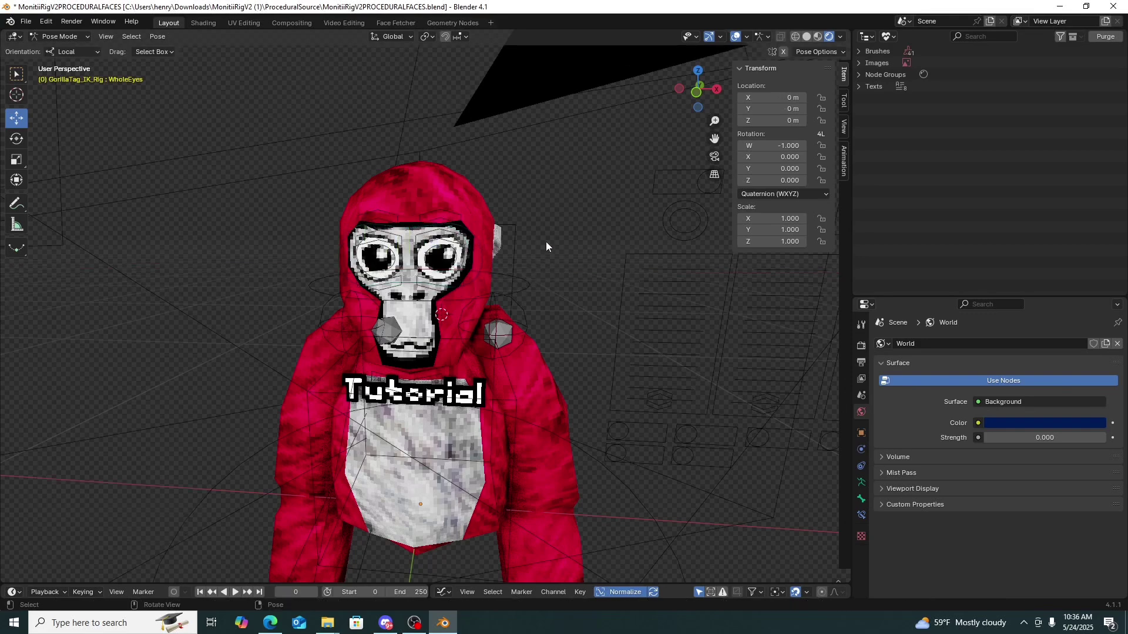
Try raising the right hand controller along its local Z axis, undo the move, and return to a front view of the upper body
scroll(546, 243, down, 3)
scroll(549, 244, down, 3)
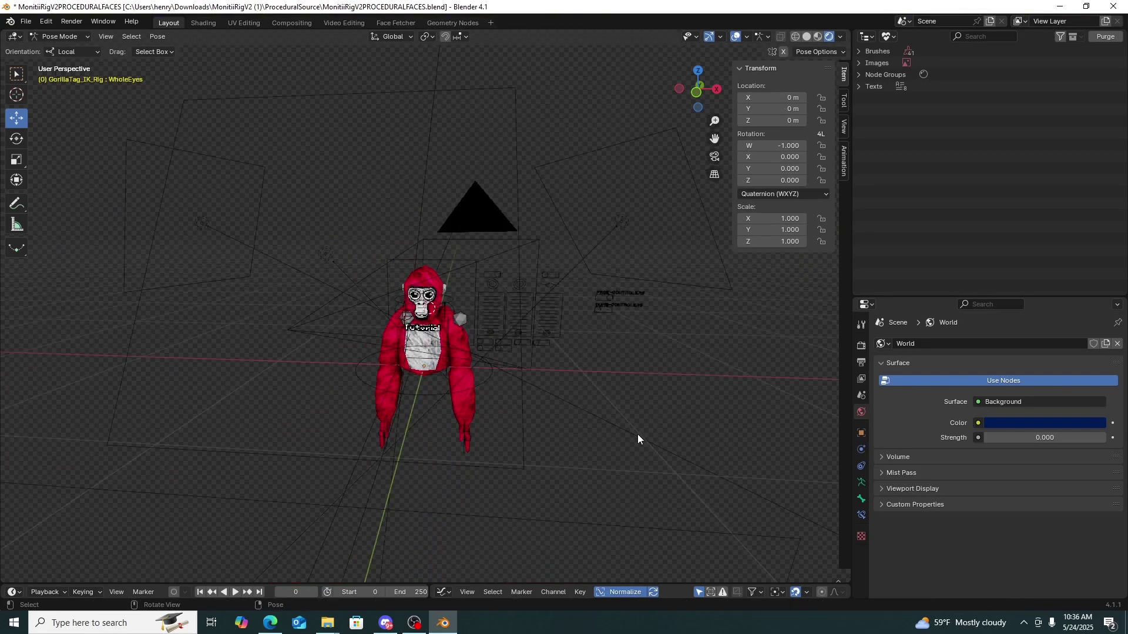
scroll(637, 435, up, 6)
scroll(509, 410, down, 1)
middle_drag(508, 411, 282, 344)
scroll(305, 337, down, 1)
scroll(306, 338, down, 2)
scroll(331, 336, up, 2)
middle_drag(390, 400, 491, 436)
click(376, 515)
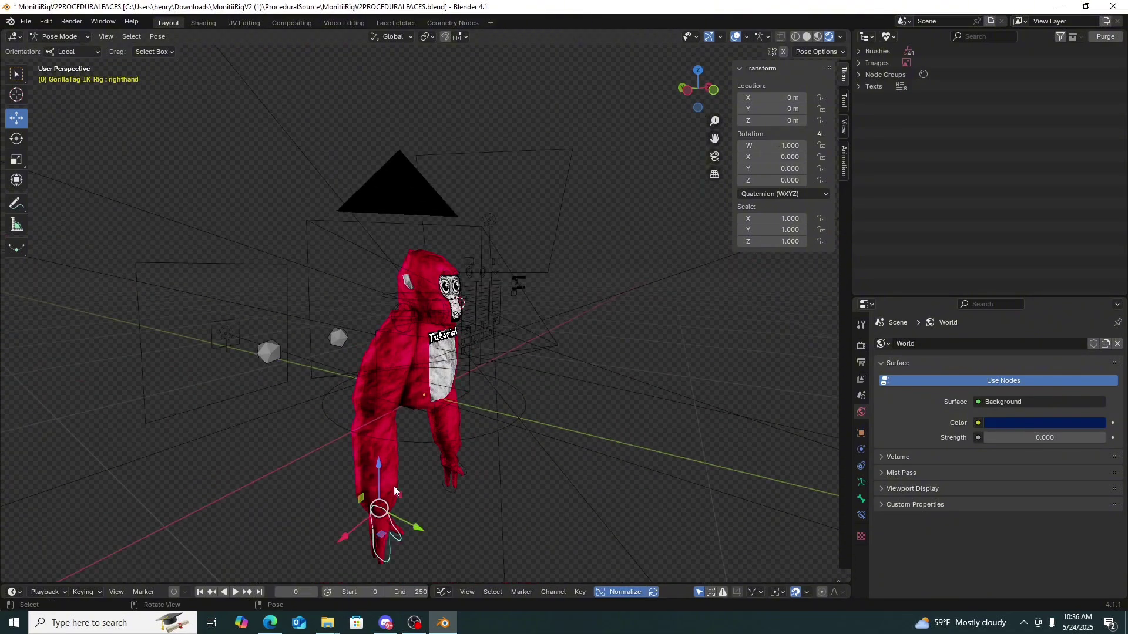
drag(379, 474, 358, 455)
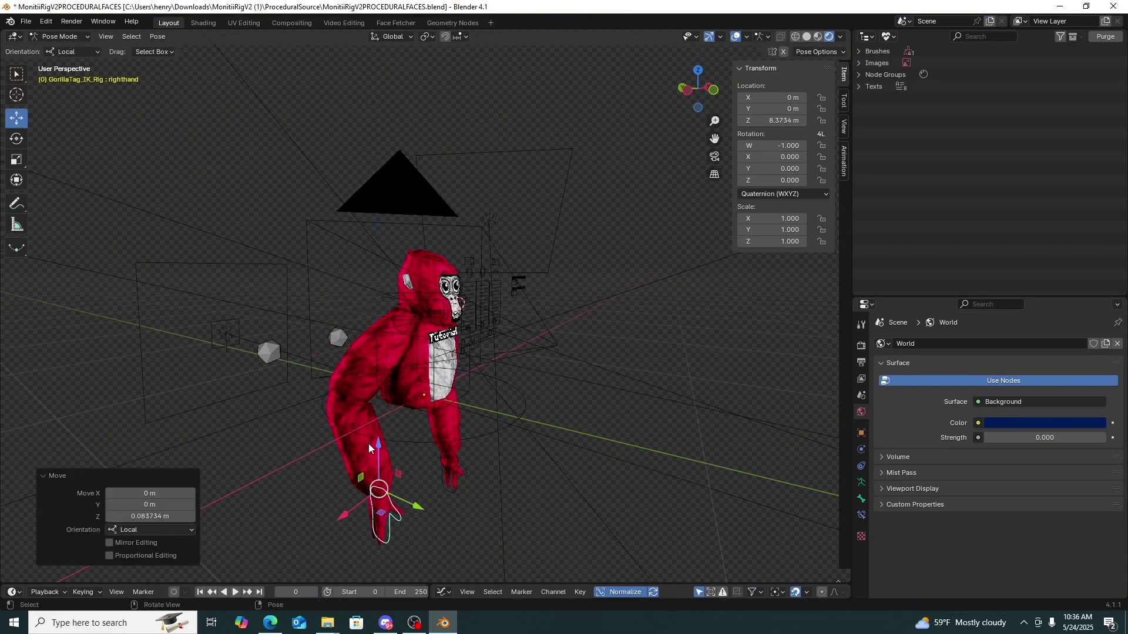
key(ctrl+z)
middle_drag(551, 503, 478, 497)
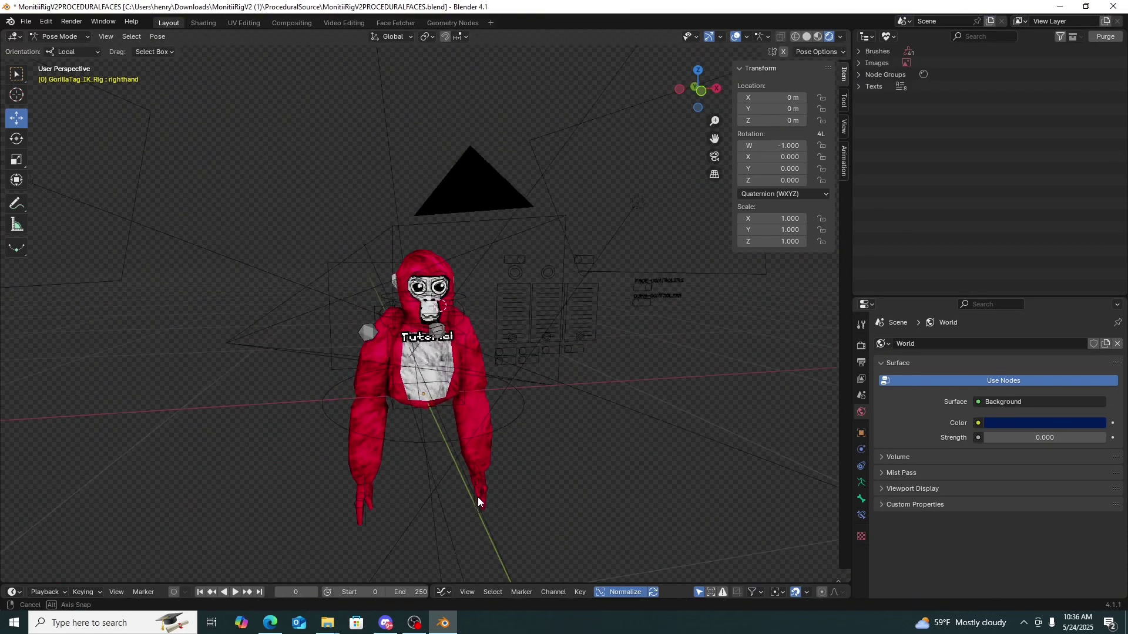
scroll(477, 497, up, 3)
scroll(477, 441, up, 3)
middle_drag(478, 442, 428, 382)
scroll(428, 382, down, 3)
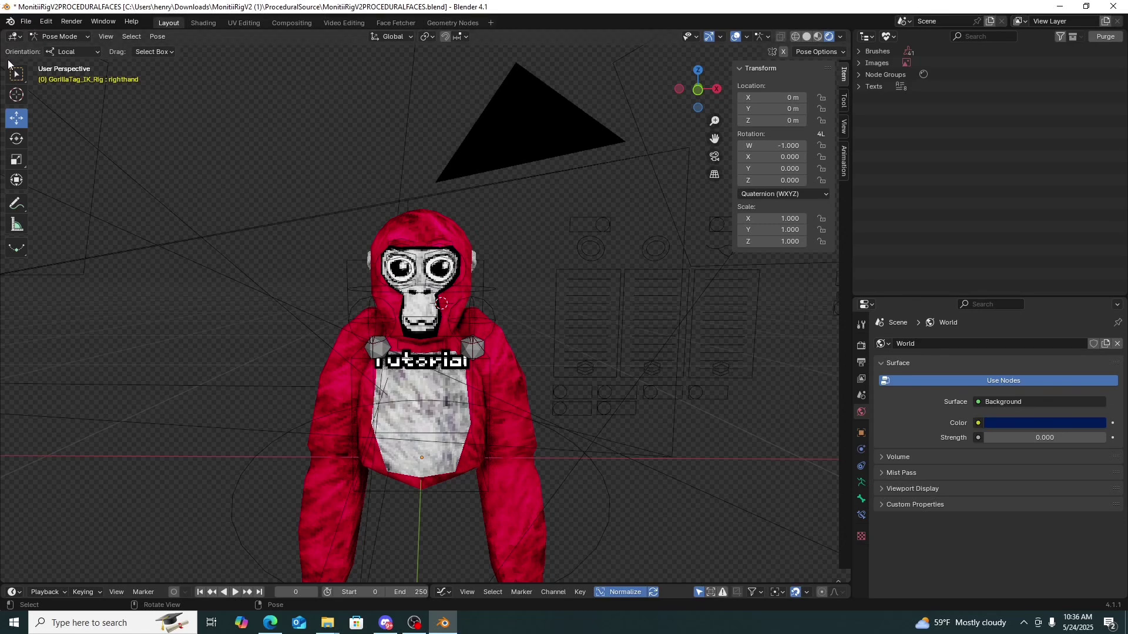
Start an FBX import and show the Downloads folder in a maximized file browser
click(27, 25)
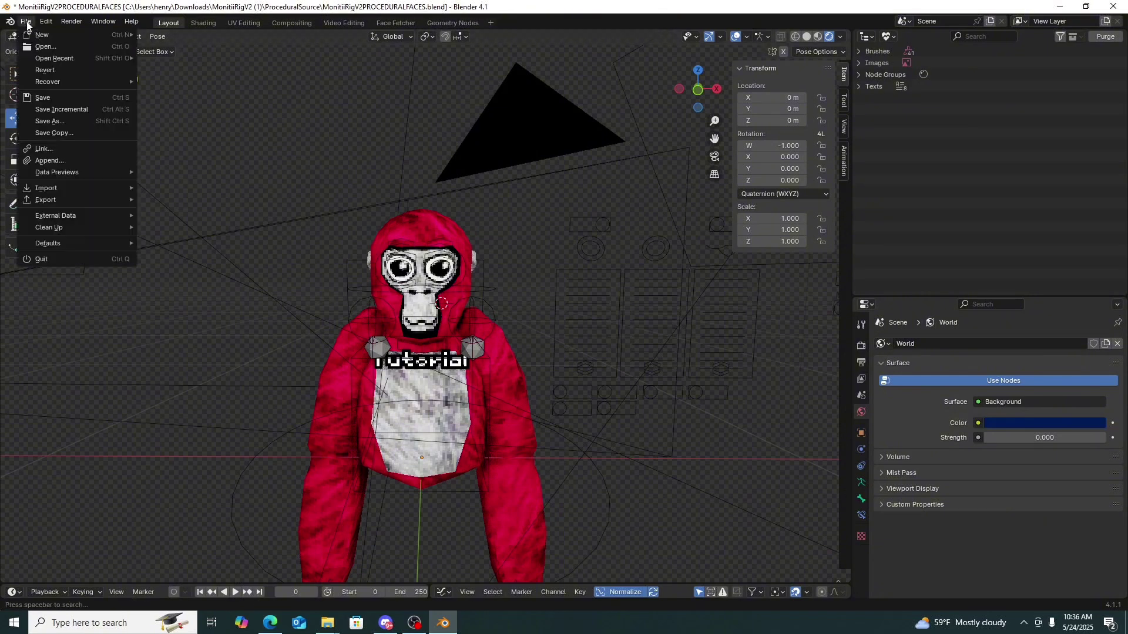
click(25, 22)
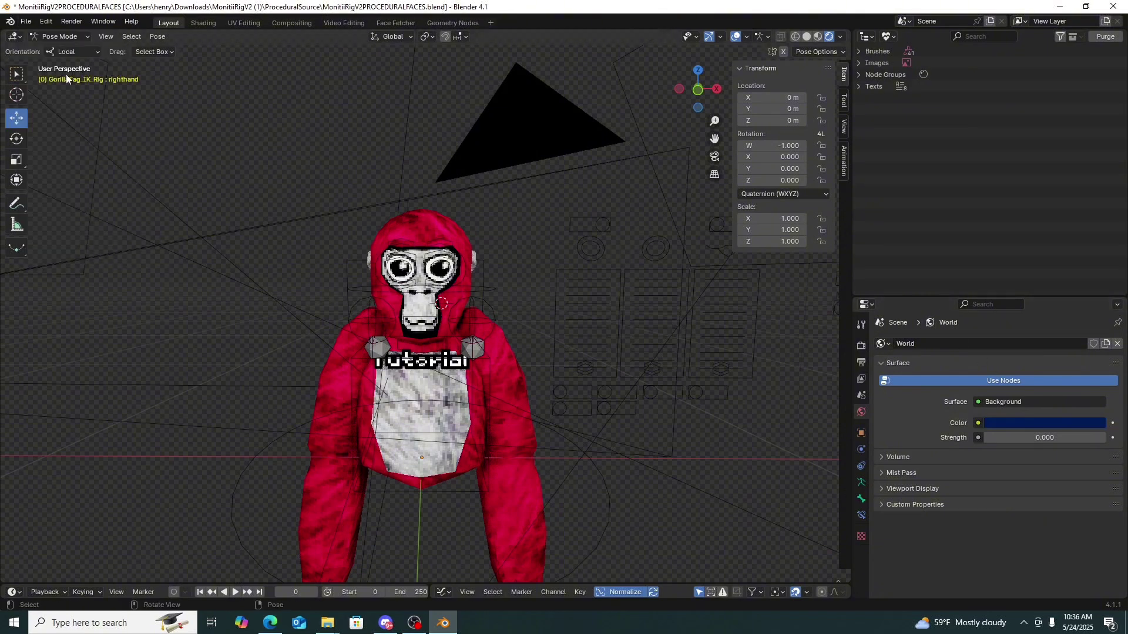
click(25, 23)
click(25, 22)
click(25, 23)
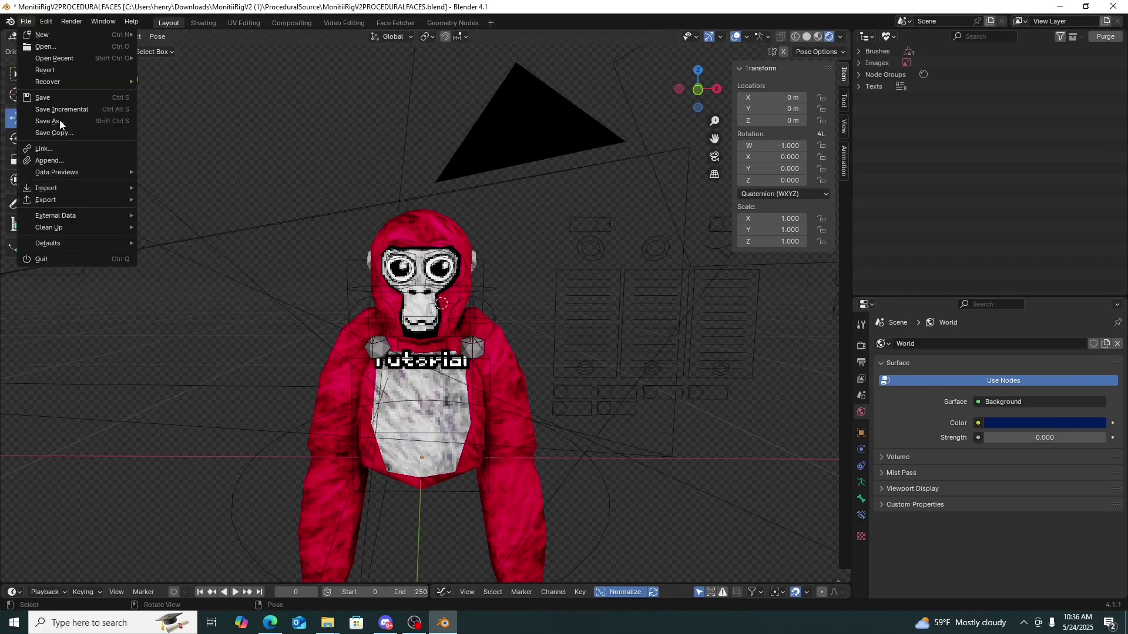
mouse_move(71, 189)
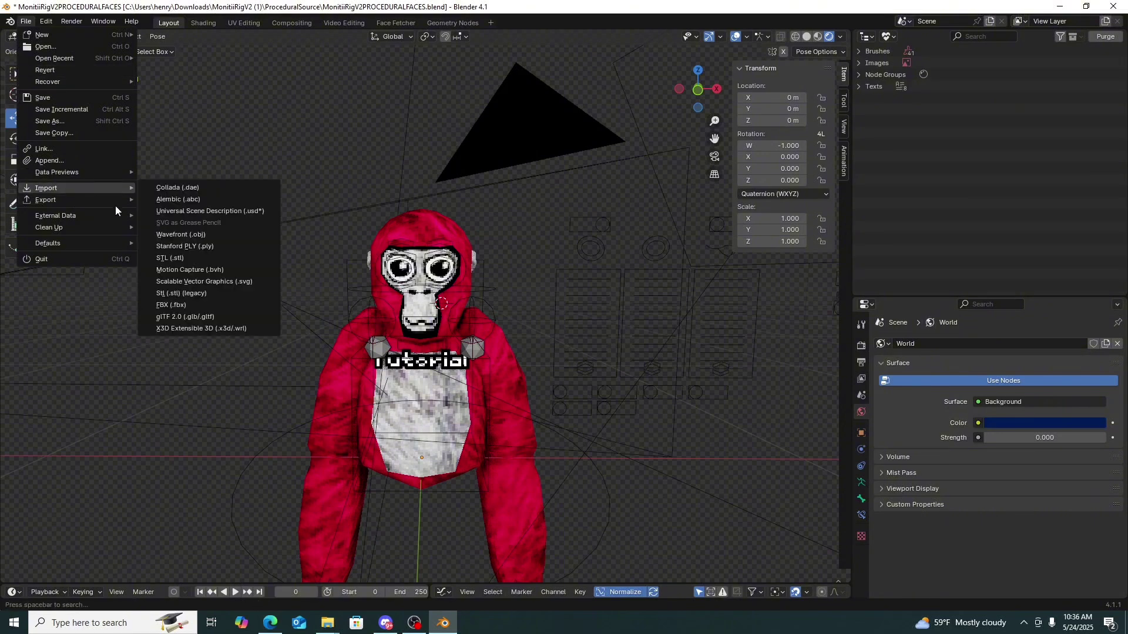
click(186, 304)
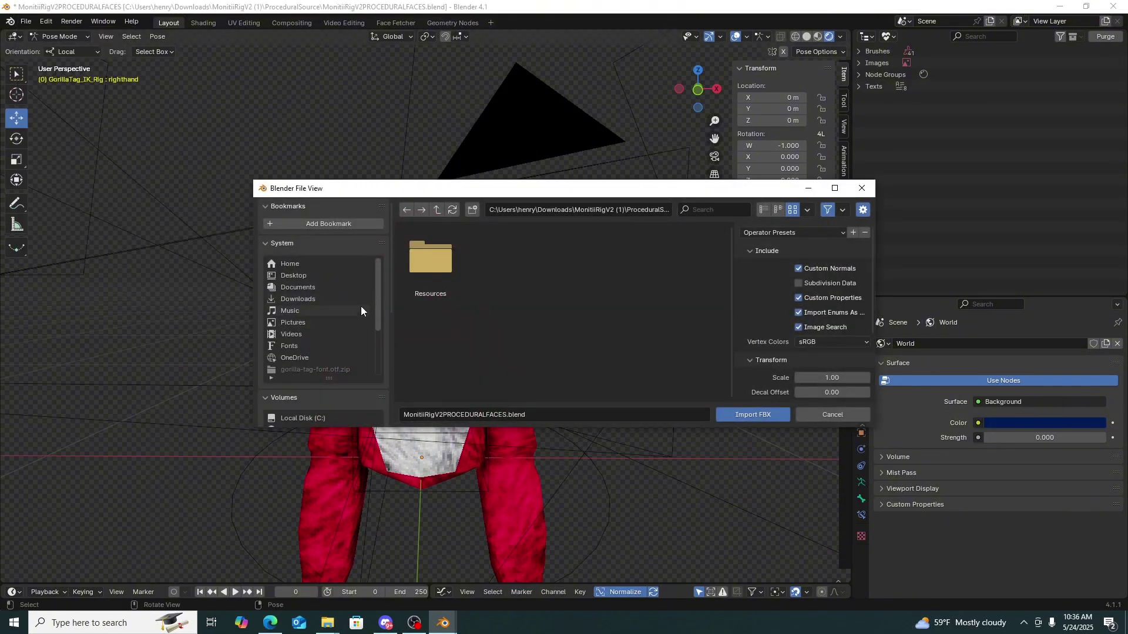
click(341, 298)
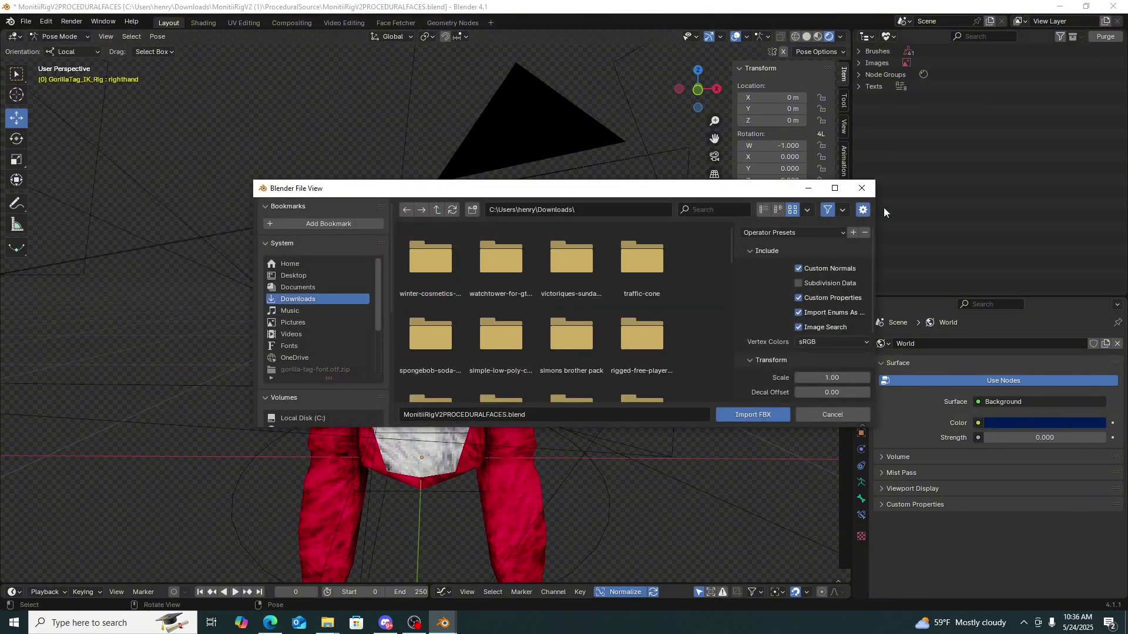
click(835, 188)
Filter the Downloads folder by "cos" to find the cosmetics
click(802, 27)
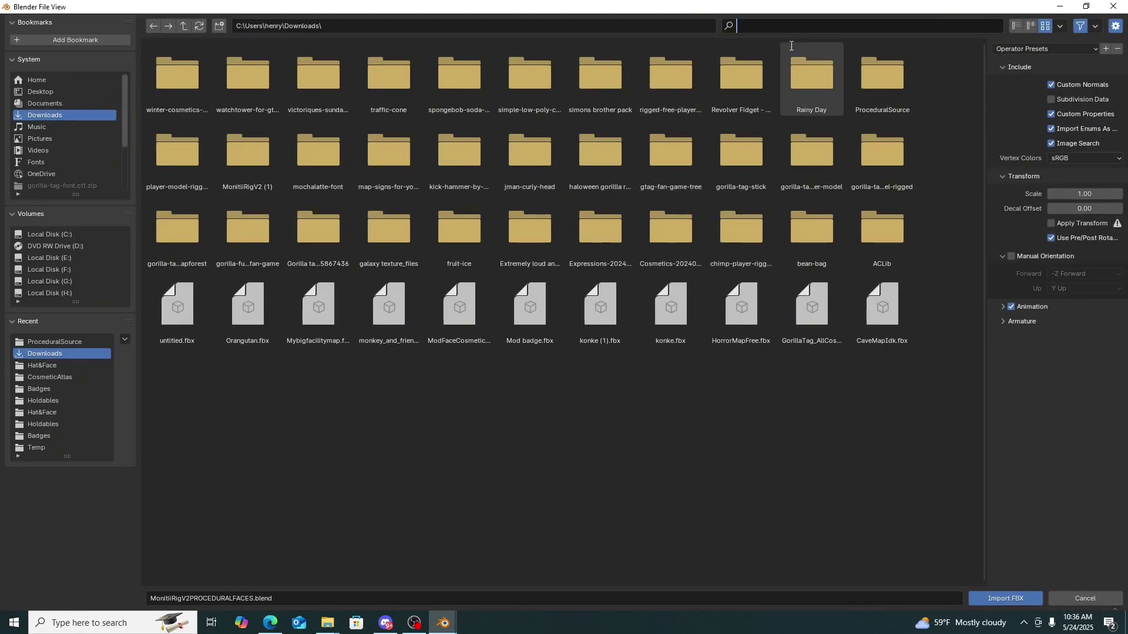
text(cosmety)
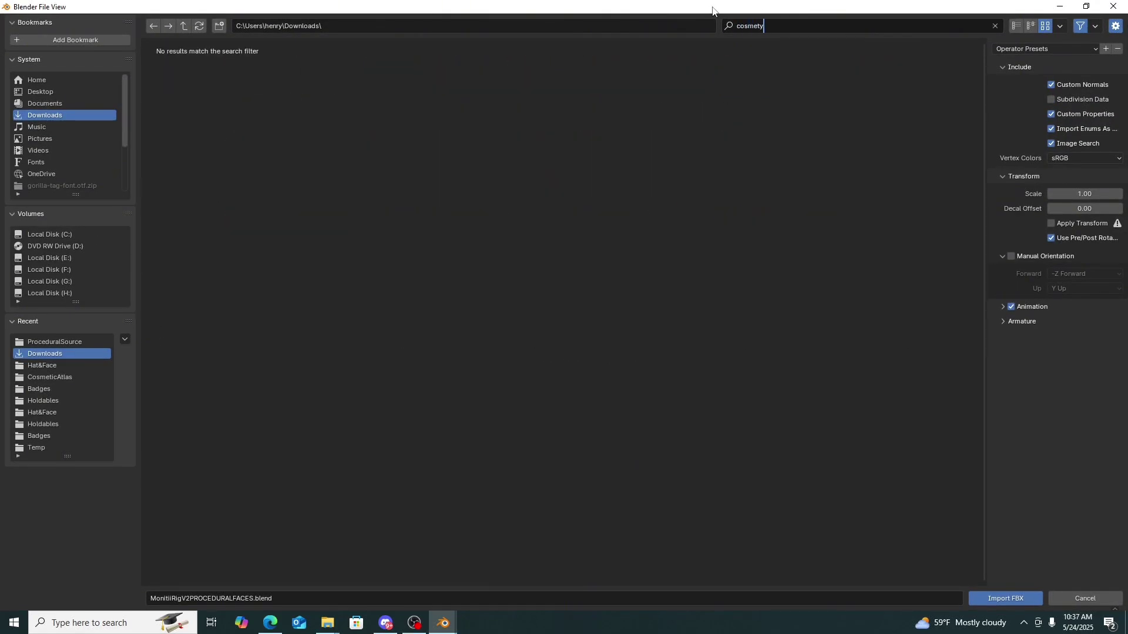
key(BackSpace)
key(BackSpace)
key(BackSpace)
key(BackSpace)
key(BackSpace)
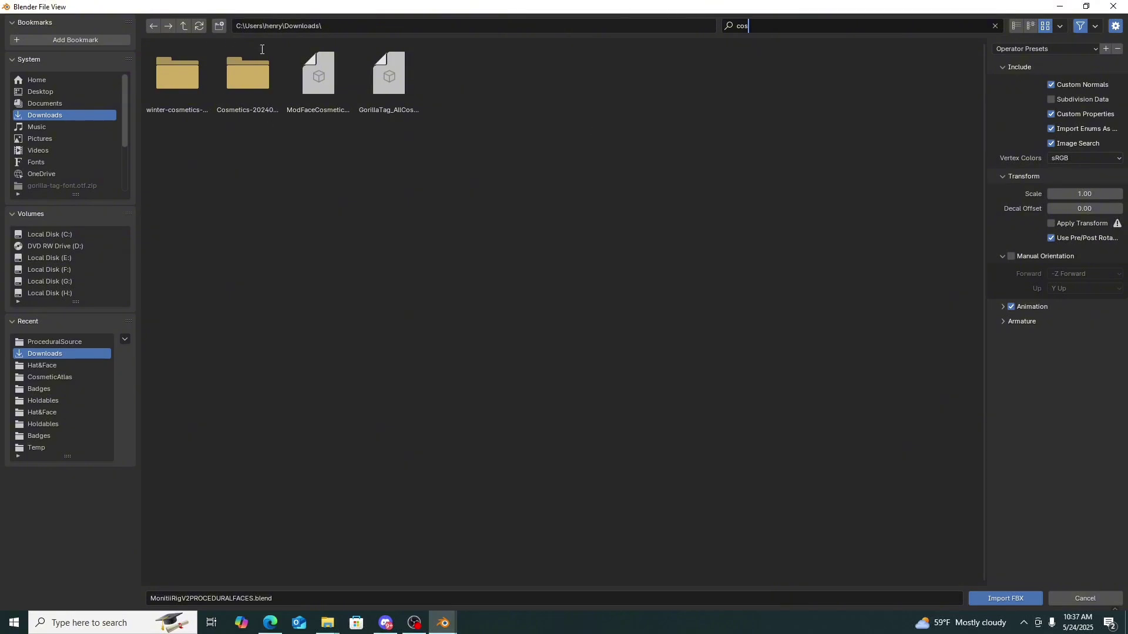
Open the Hat&Face folder inside Cosmetics-20240628T204653Z-001\Cosmetics
click(250, 94)
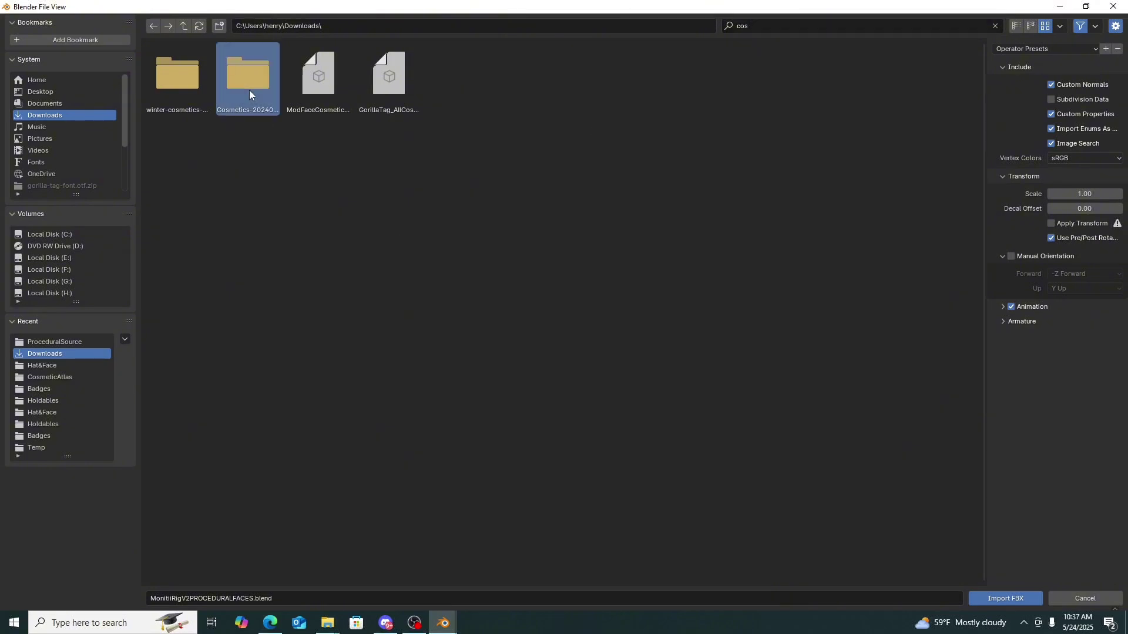
double_click(249, 90)
click(189, 86)
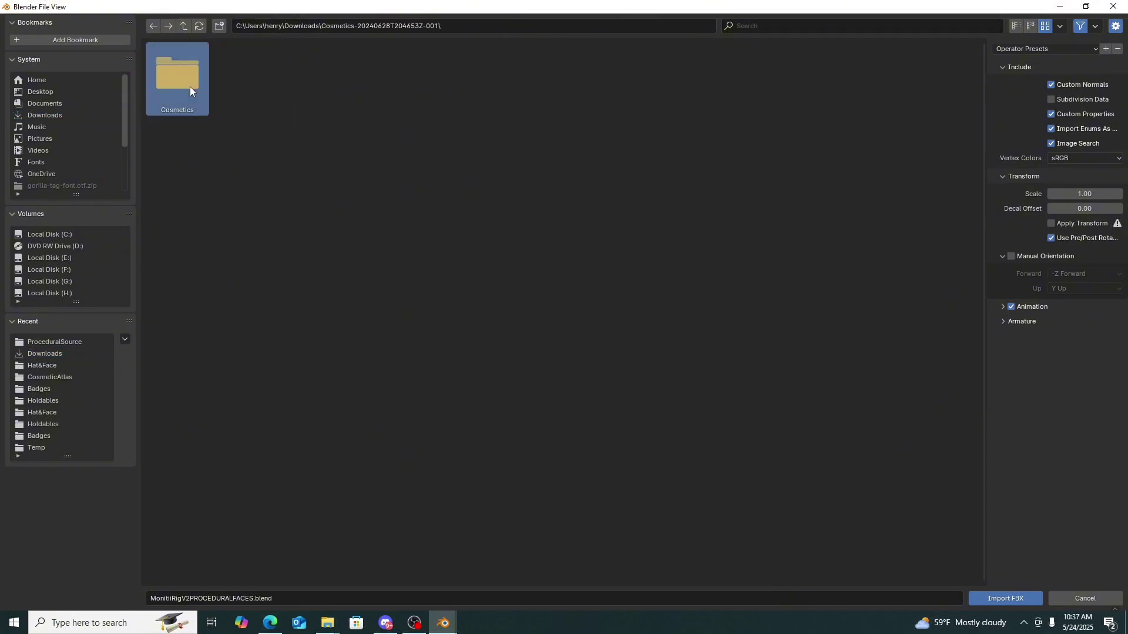
double_click(189, 86)
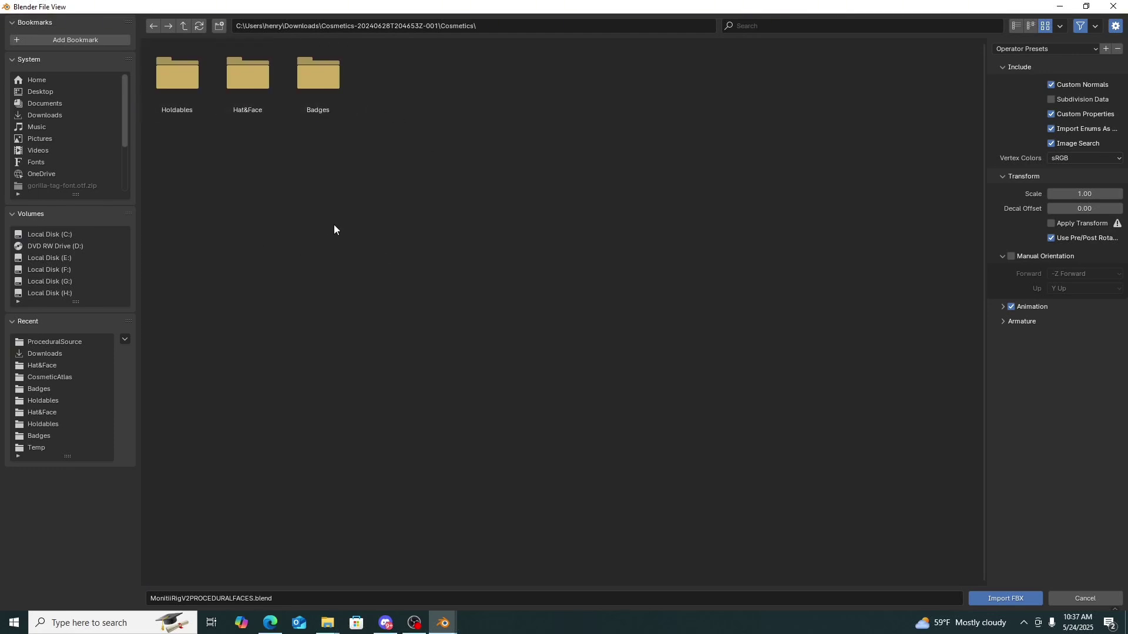
double_click(241, 77)
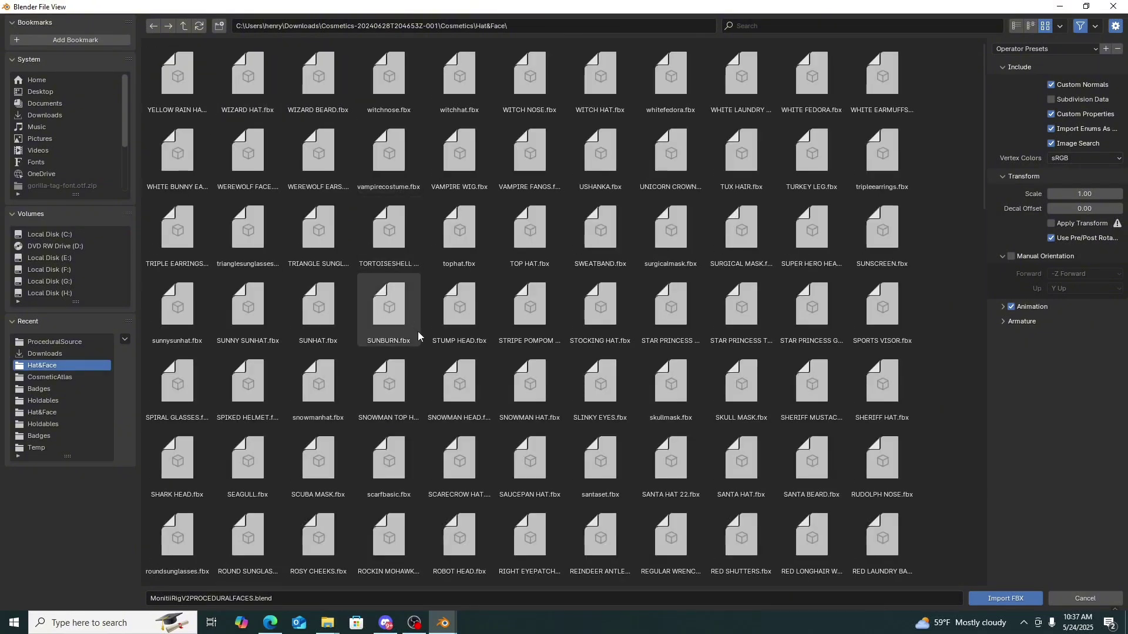
Filter the Hat&Face folder by "pom" and import the pattern pompom hat FBX
scroll(474, 317, down, 2)
scroll(473, 317, up, 2)
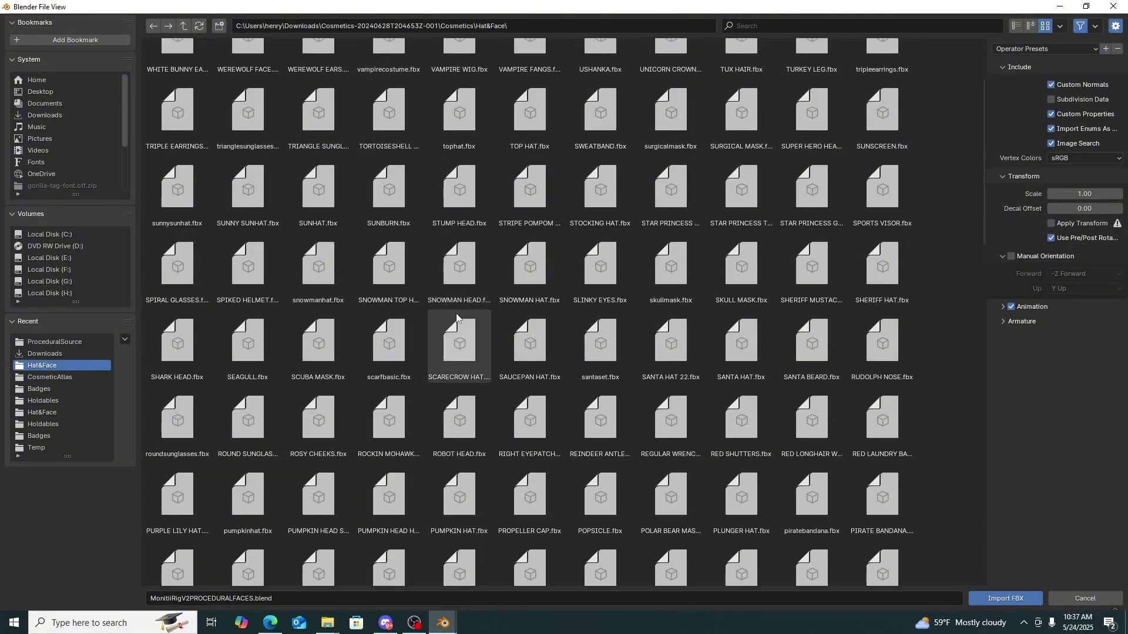
click(815, 24)
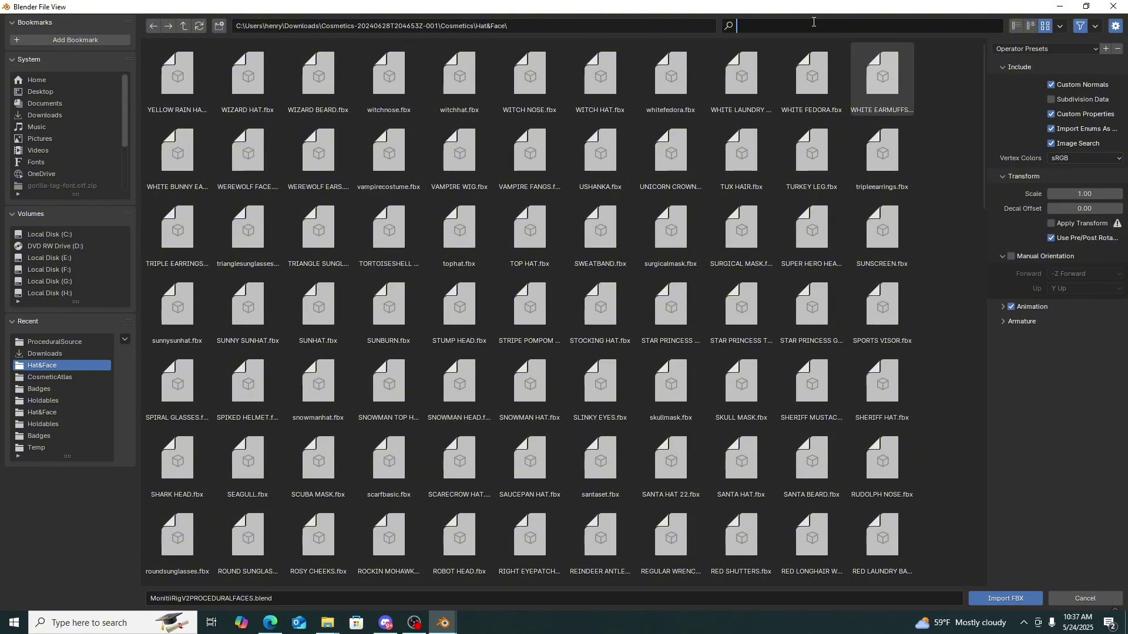
text(pom)
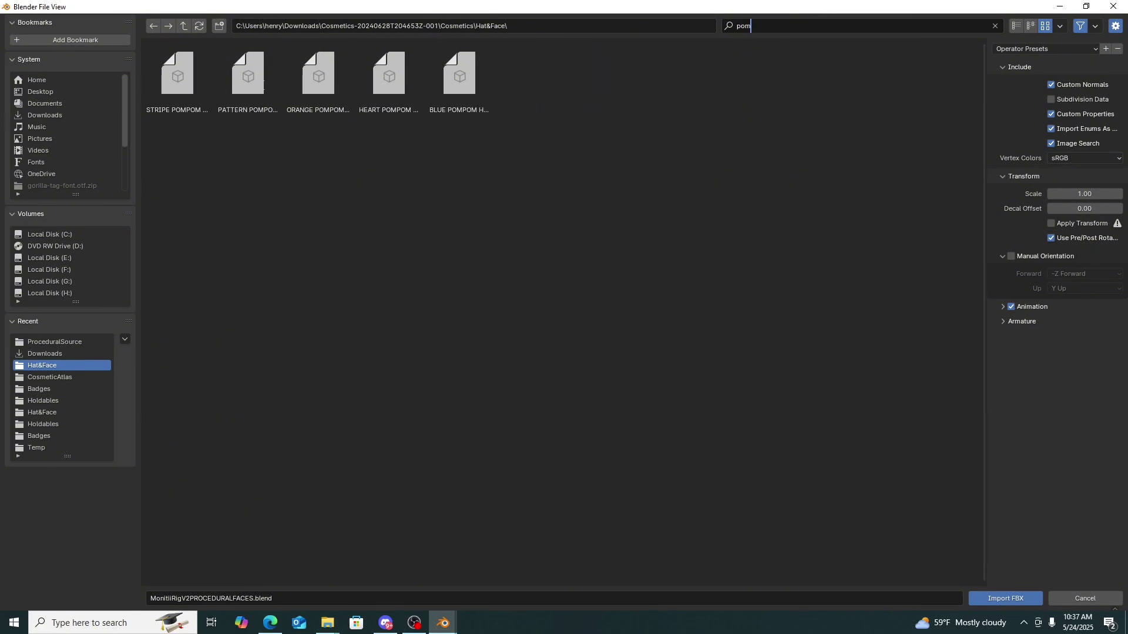
click(257, 88)
double_click(260, 86)
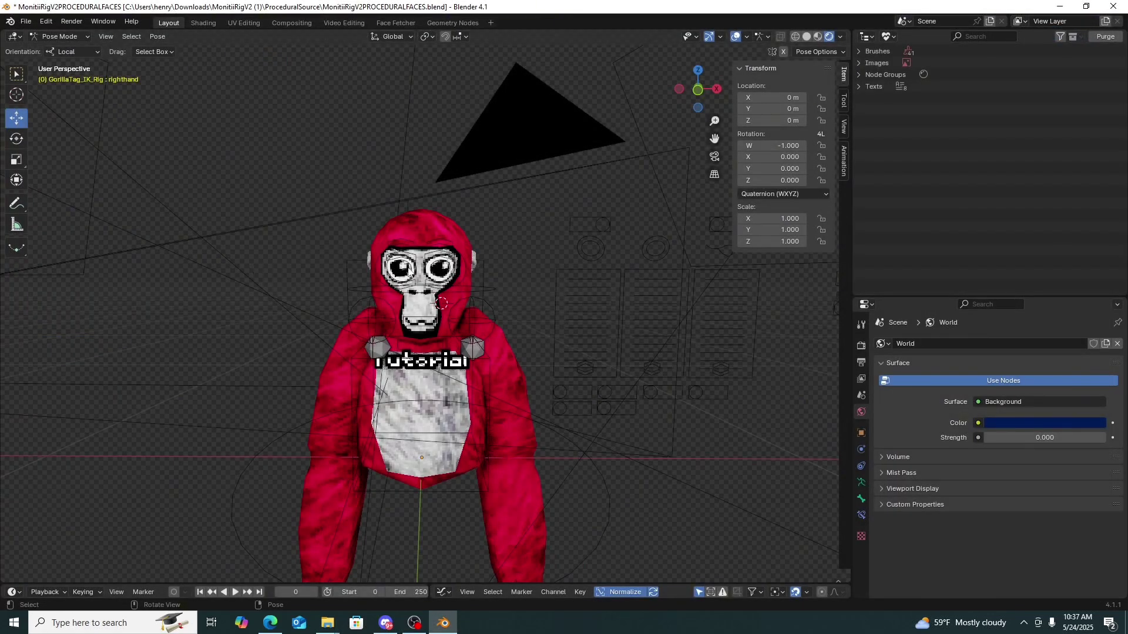
Raise the imported pompom hat about 0.37 m along local Z and rotate it about -73.8° around its local Z axis
middle_drag(377, 321, 235, 246)
drag(426, 414, 427, 287)
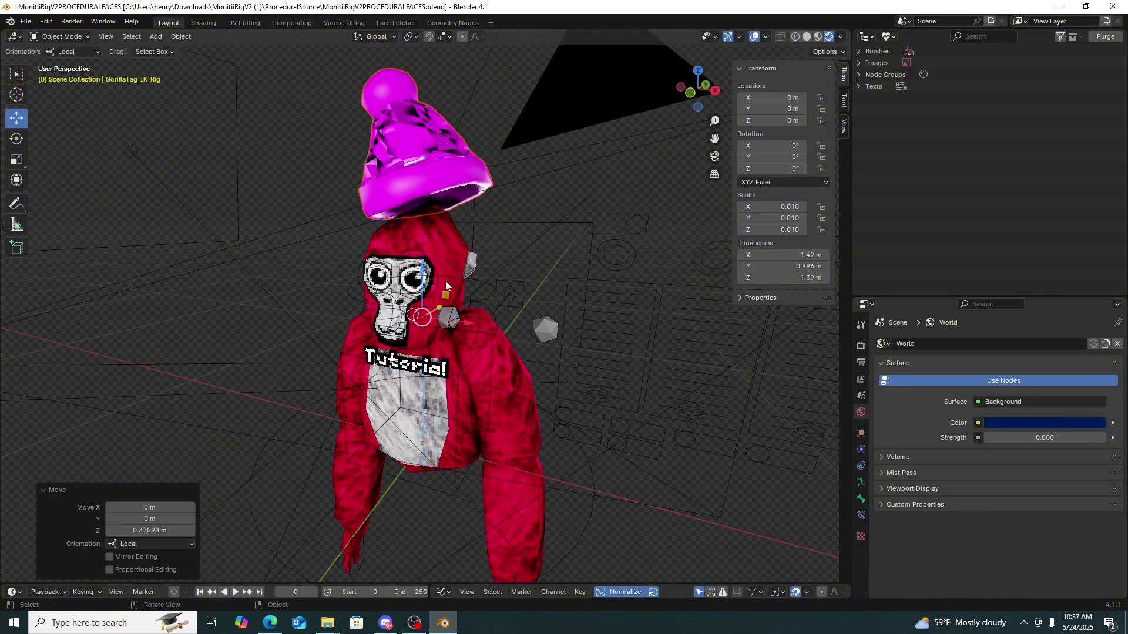
click(15, 139)
drag(453, 325, 407, 337)
middle_drag(406, 337, 390, 289)
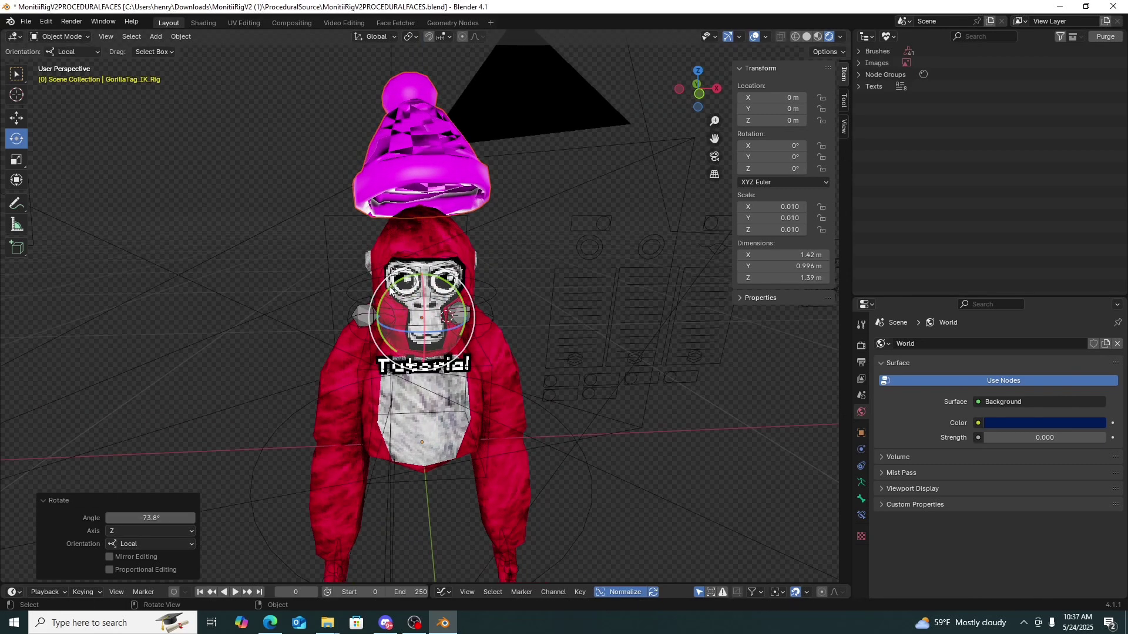
Fit the hat onto the gorilla's head by lowering it about 0.13 m, rotating it -9.59° around local Z and lowering it about 0.02 m more
click(15, 118)
drag(417, 277, 411, 329)
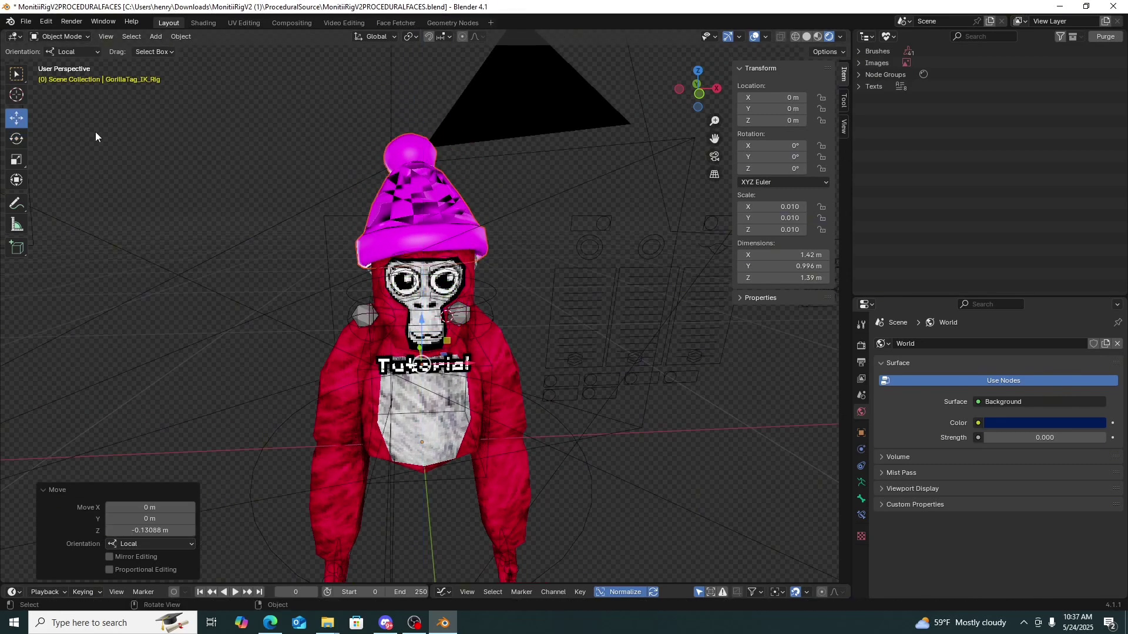
click(16, 139)
drag(459, 383, 449, 392)
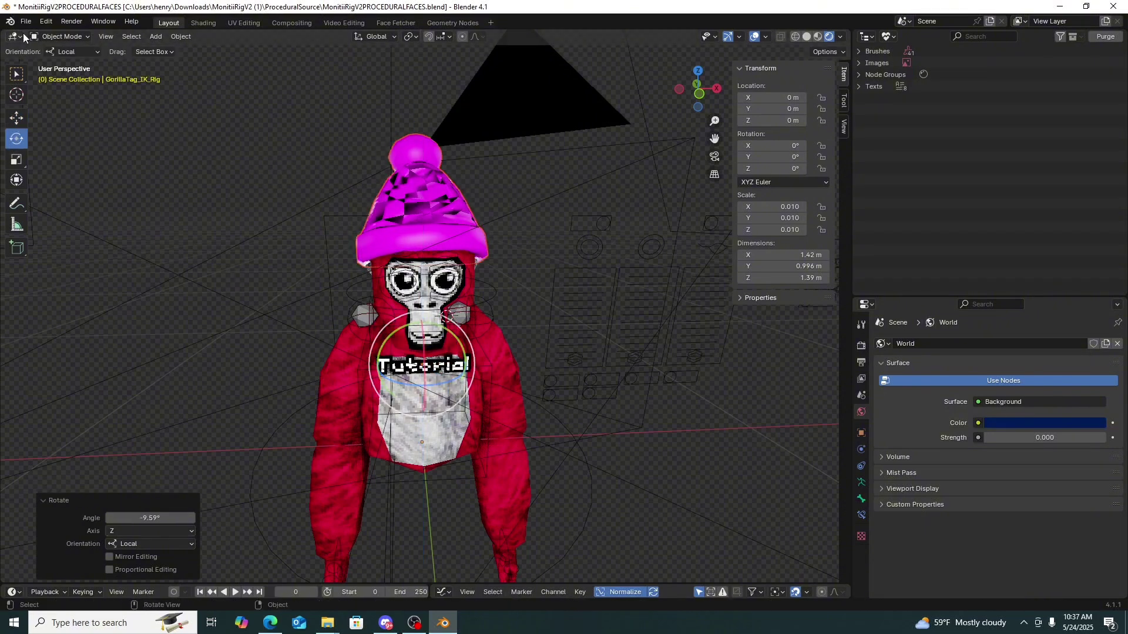
click(16, 115)
drag(422, 340, 423, 344)
mouse_move(423, 344)
middle_down()
mouse_move(492, 362)
mouse_move(604, 347)
mouse_move(435, 331)
middle_up()
middle_drag(433, 172, 413, 244)
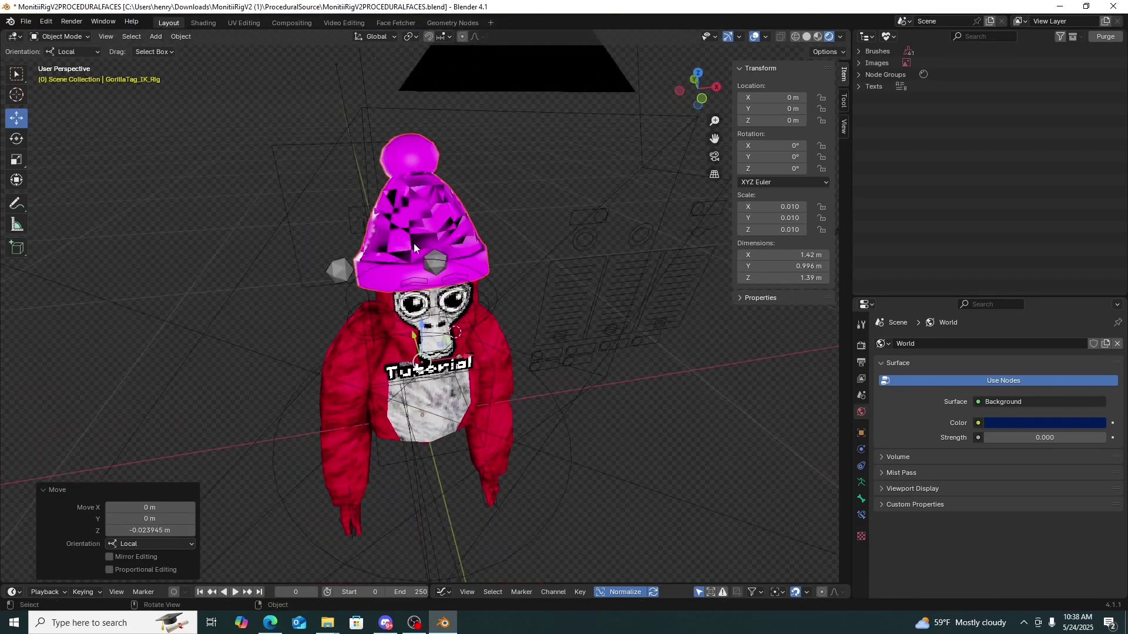
Assign an Image Texture to the hat material's base color, remove its DiffuseColor_Texture image and start opening a replacement
click(440, 224)
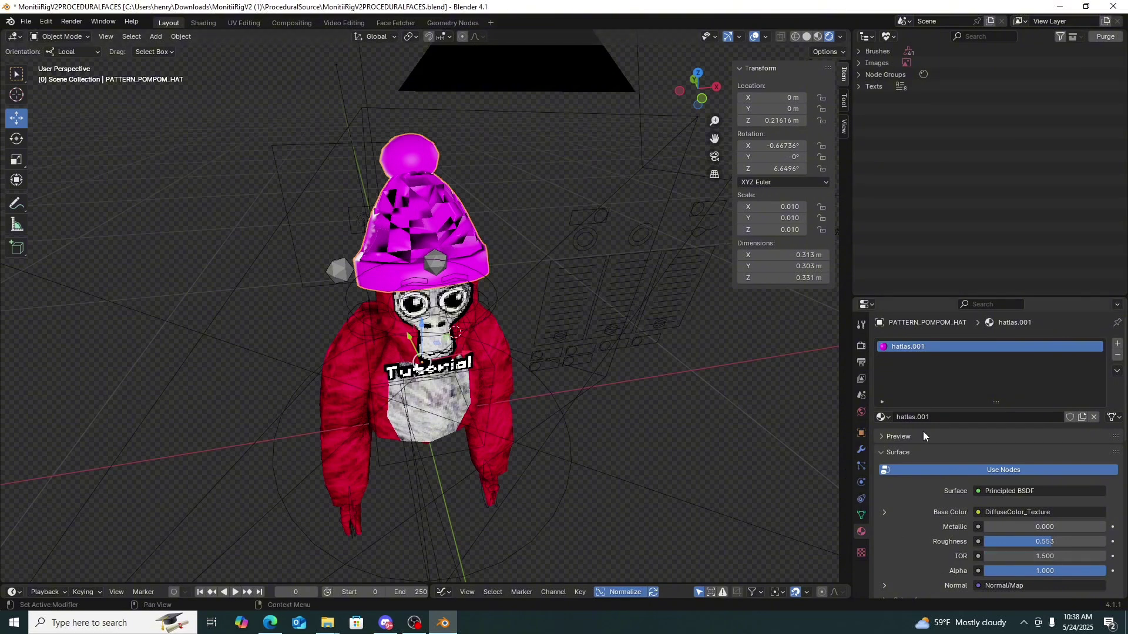
scroll(1031, 513, down, 1)
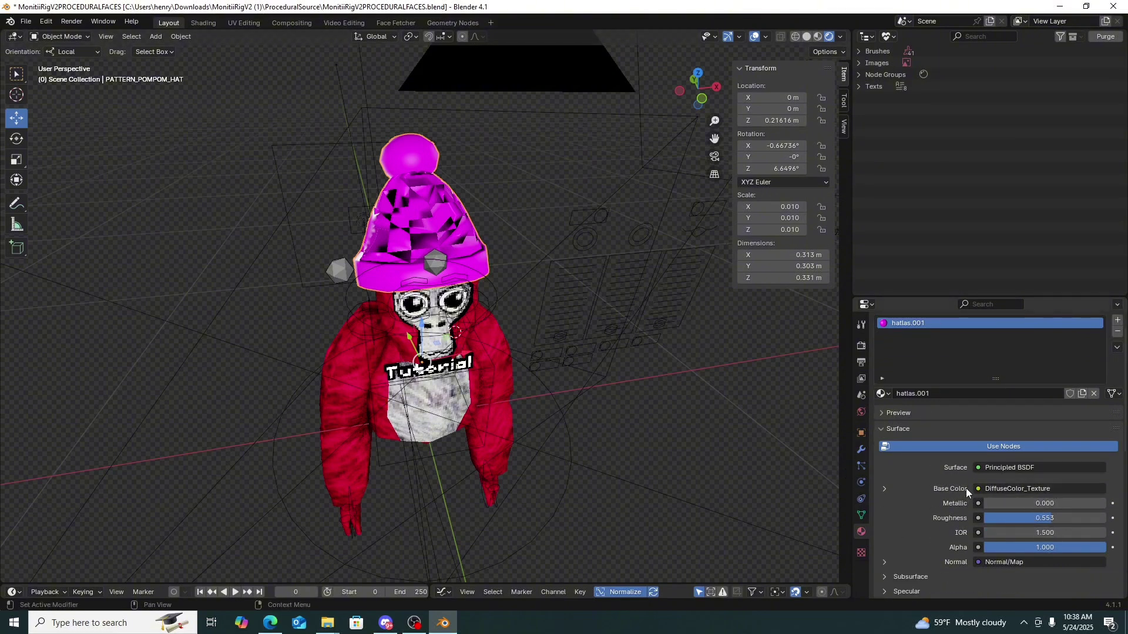
click(1001, 490)
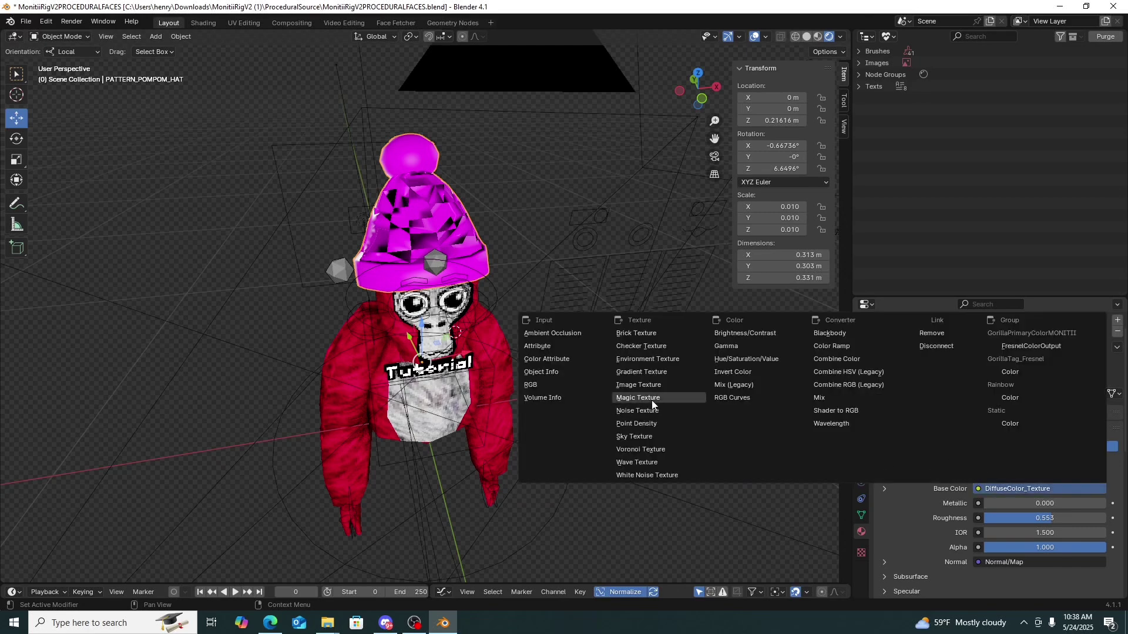
click(650, 382)
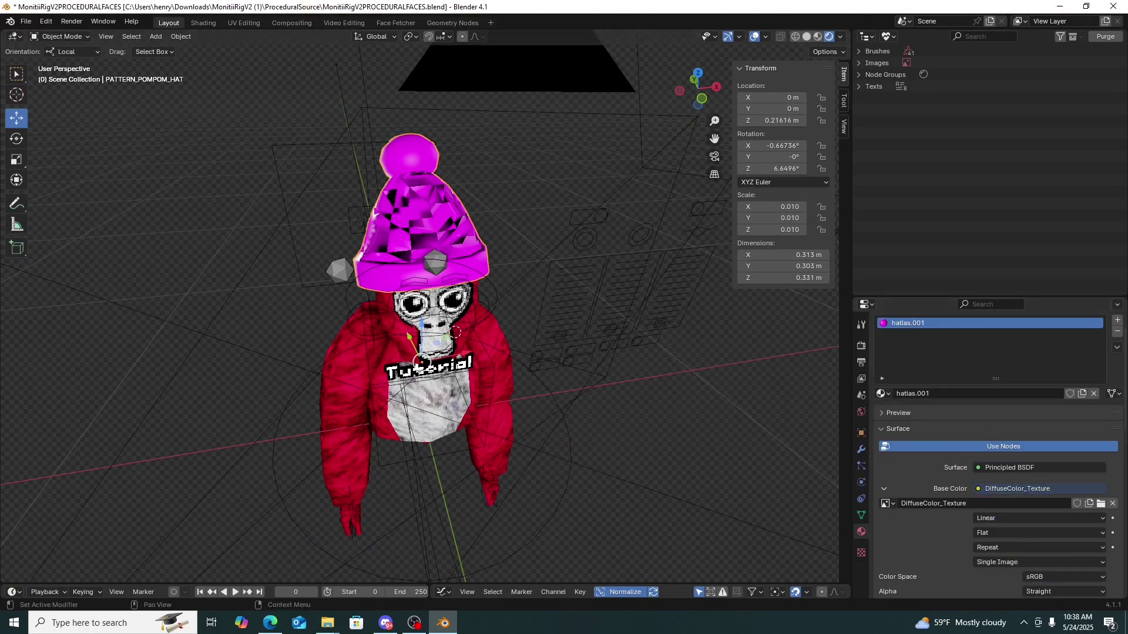
click(1112, 505)
click(1092, 507)
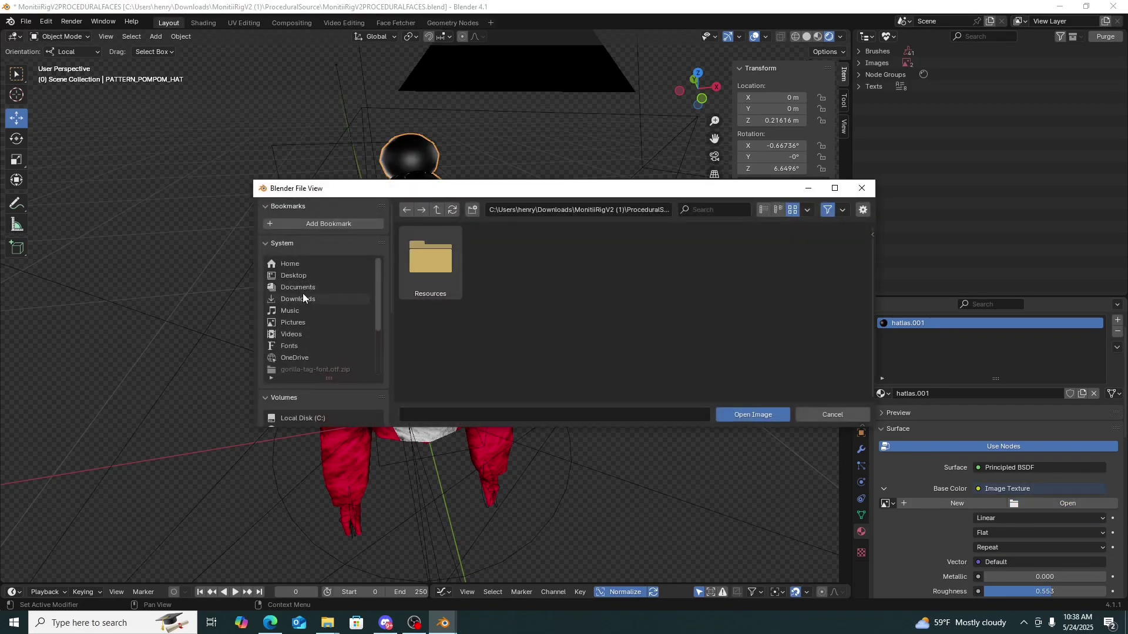
Load hatlas.webp from the Downloads folder as the hat's base color image
click(299, 299)
click(834, 188)
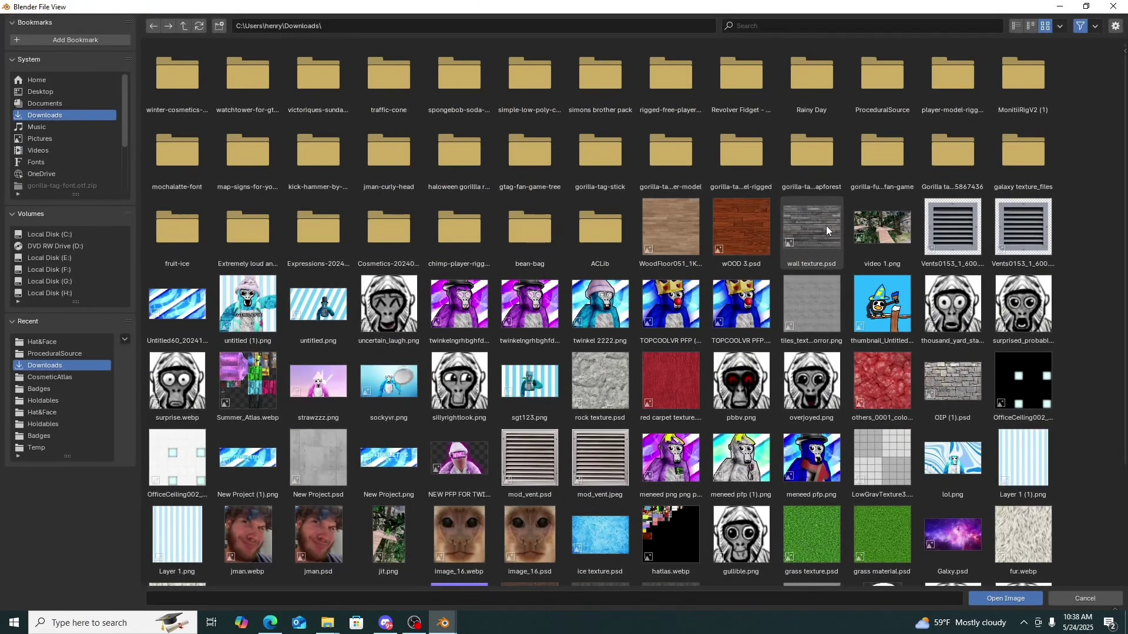
scroll(691, 357, down, 1)
scroll(691, 357, down, 1)
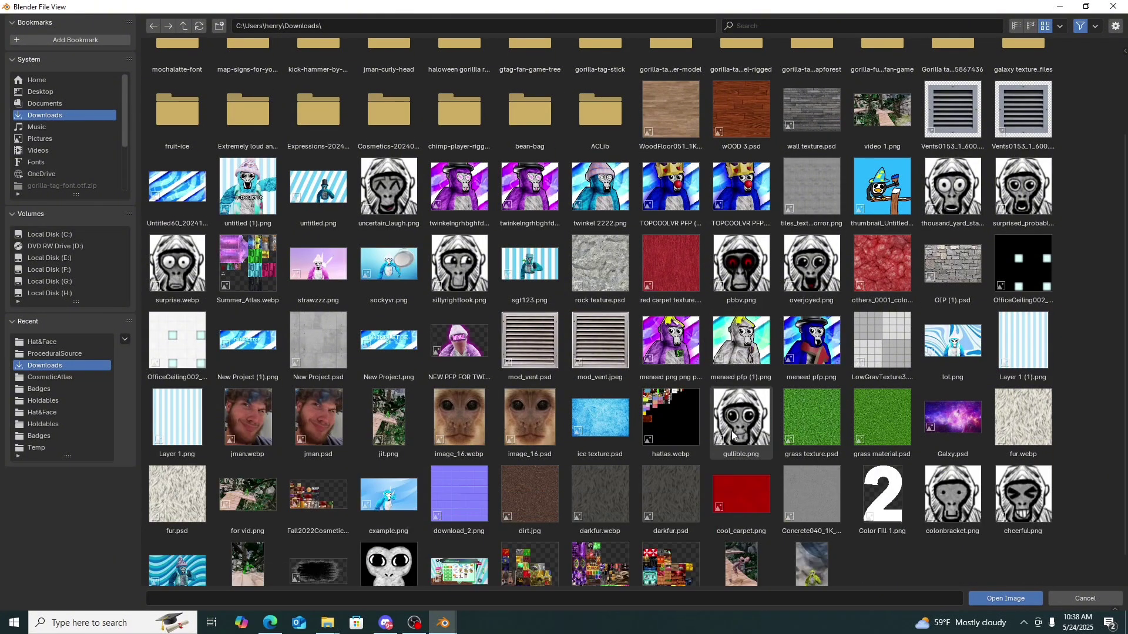
click(683, 427)
double_click(683, 426)
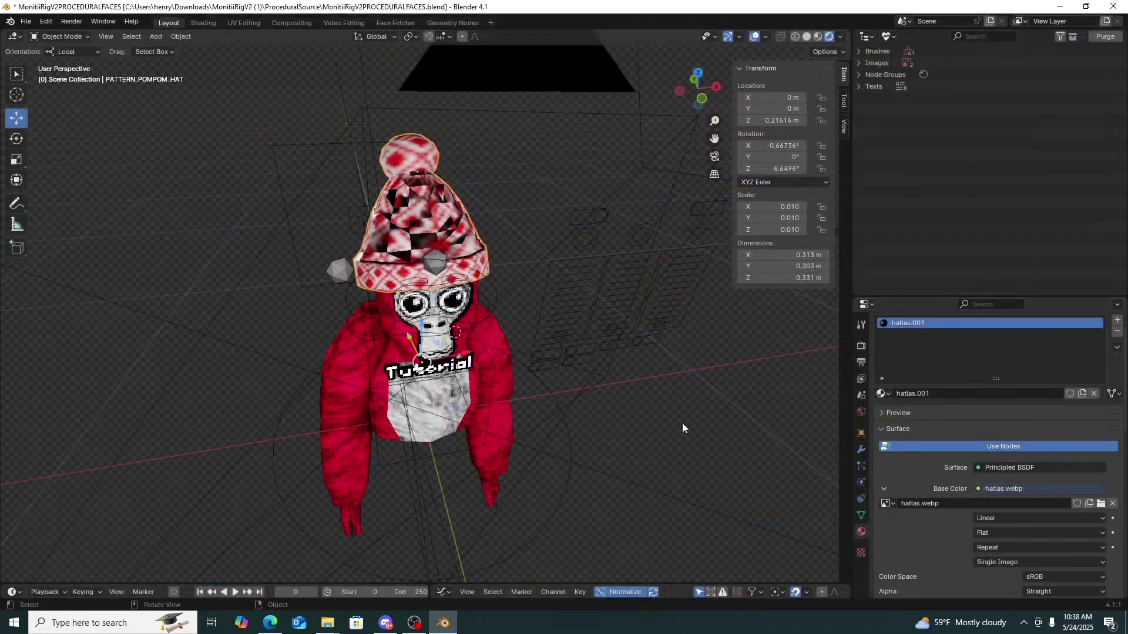
Recalculate the normals of the whole hat mesh in Edit Mode and return to Object Mode
middle_drag(537, 365, 538, 323)
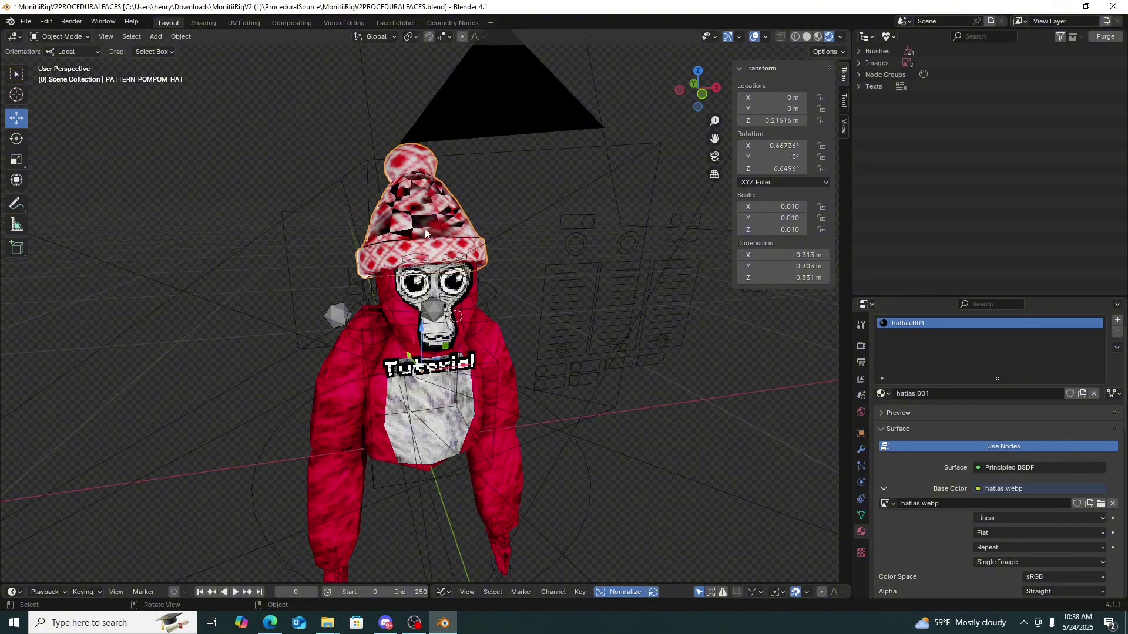
click(67, 38)
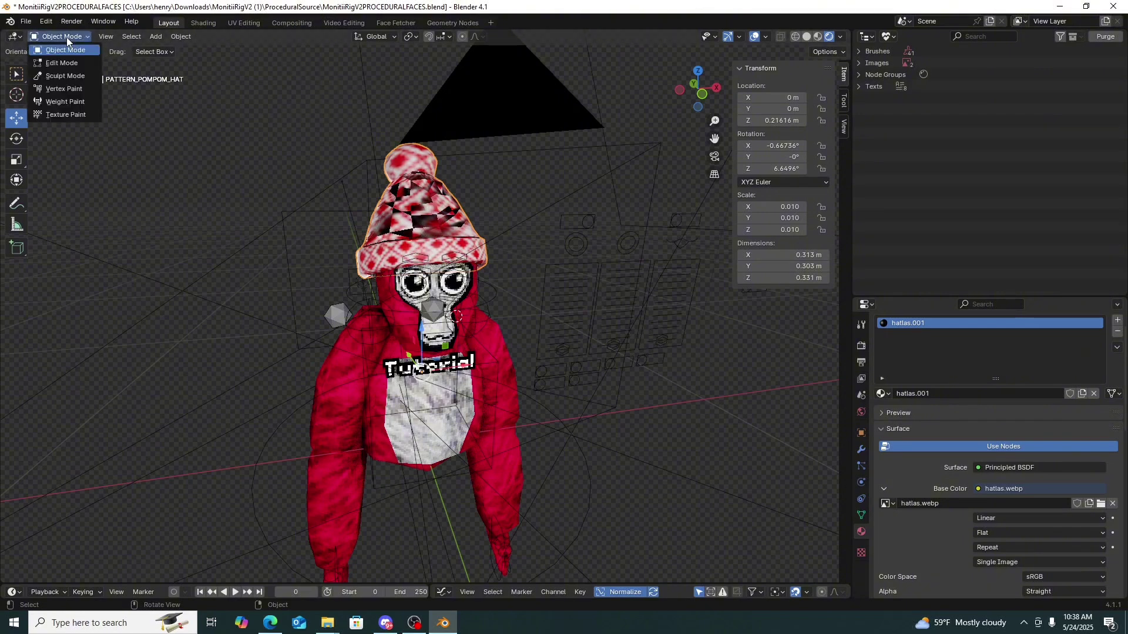
click(62, 63)
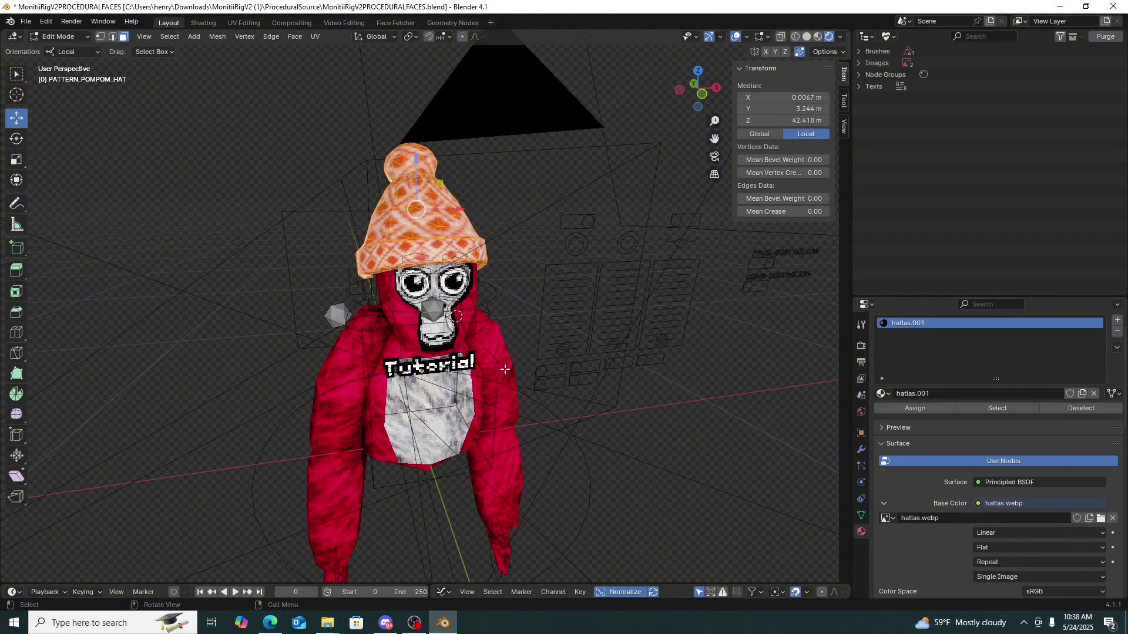
key(shift)
key(shift+n)
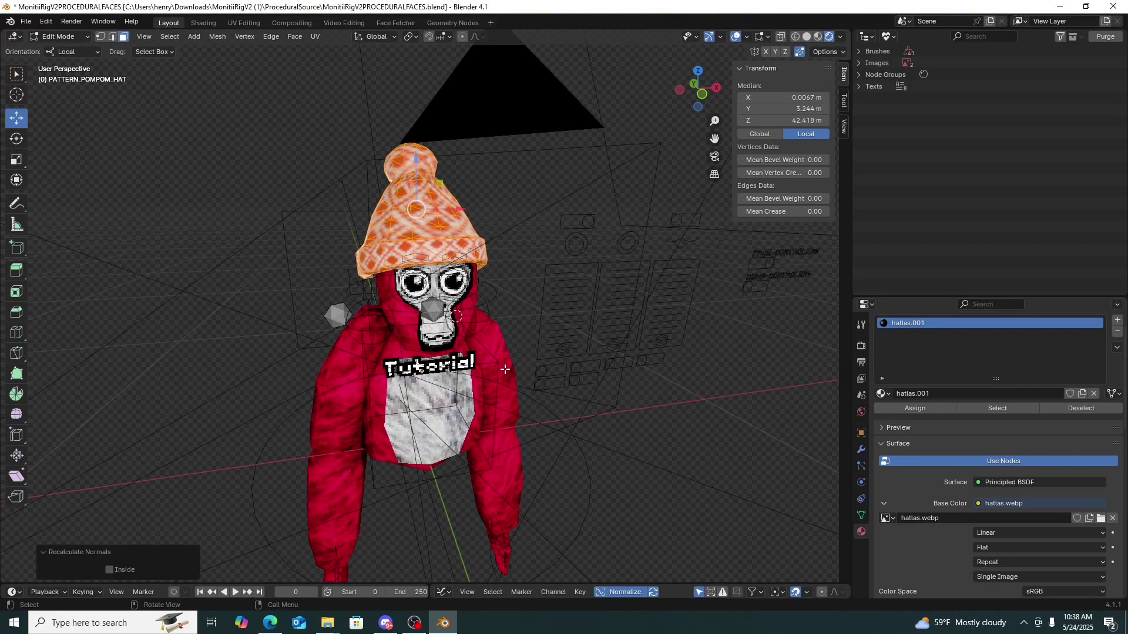
click(64, 37)
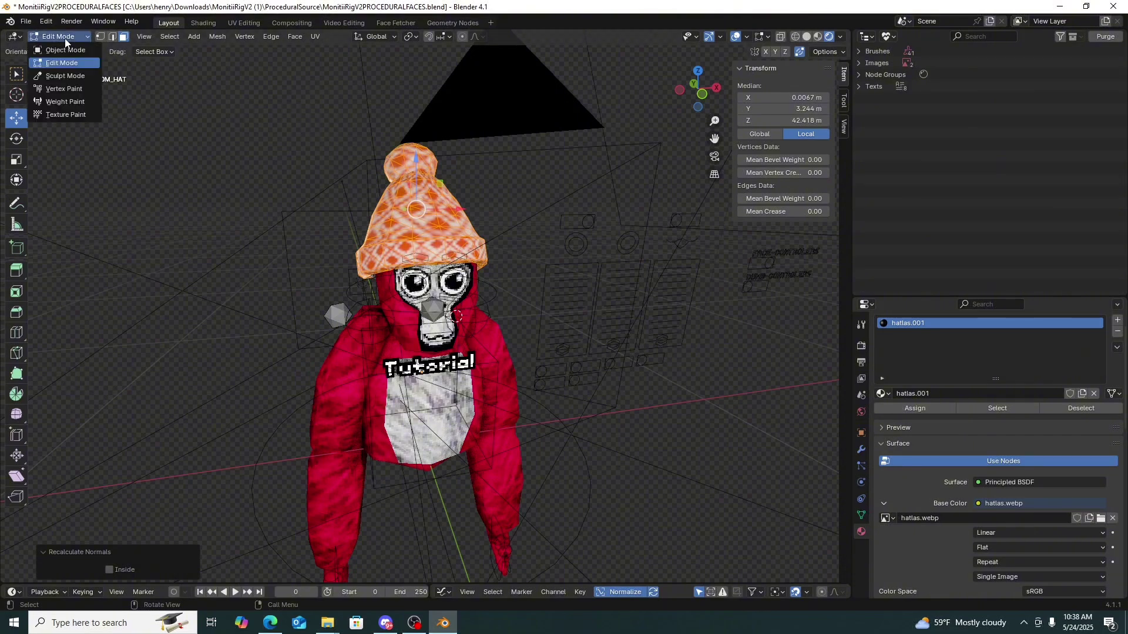
click(64, 50)
middle_drag(546, 176, 514, 259)
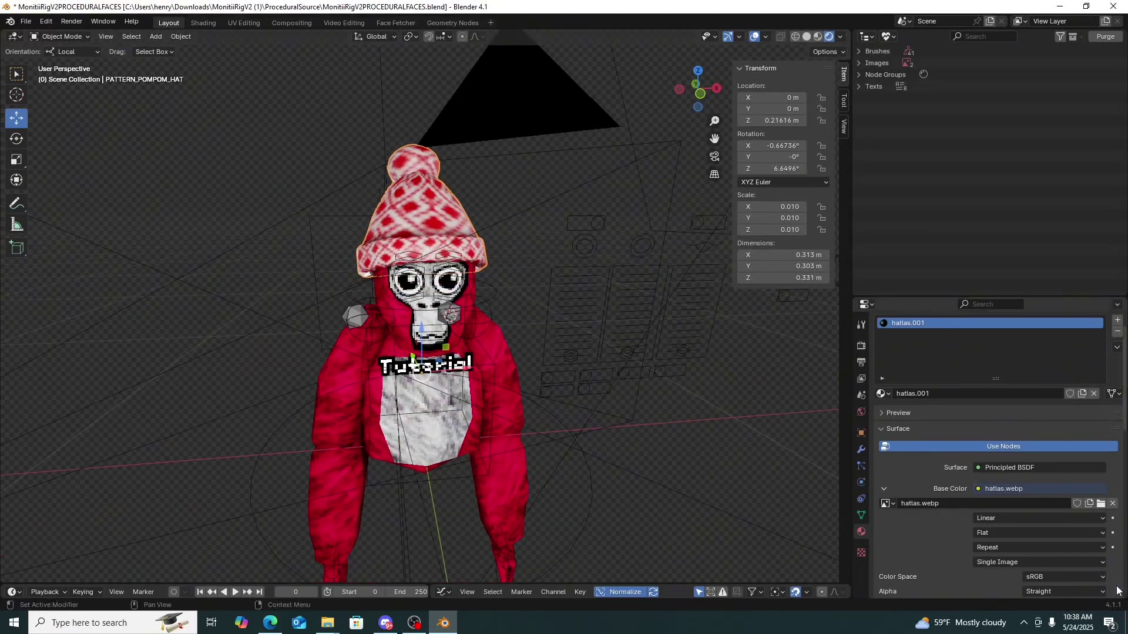
Set the hat texture's interpolation to Closest, comparing it once with Linear
click(1035, 519)
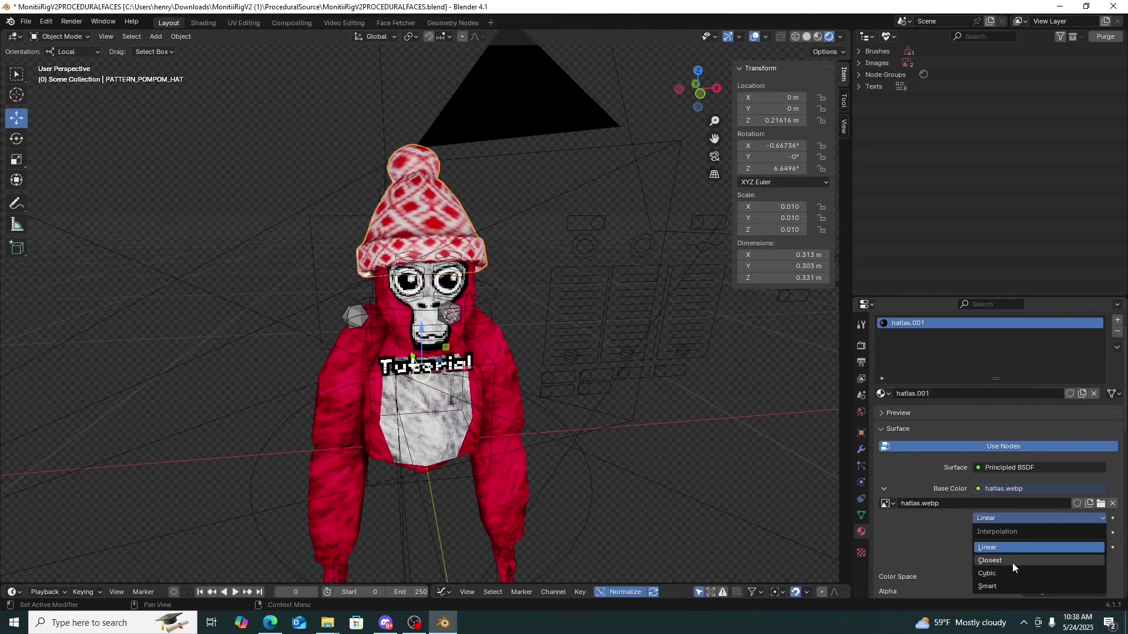
click(1012, 561)
click(995, 518)
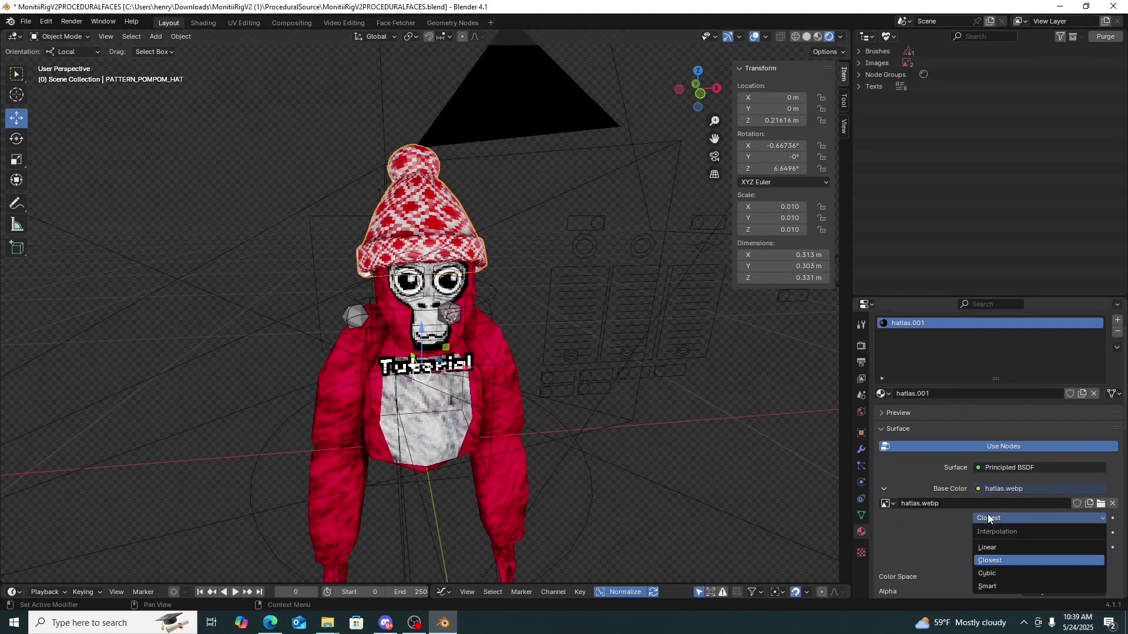
click(989, 547)
click(995, 517)
click(993, 561)
middle_drag(764, 411, 760, 458)
middle_drag(652, 526, 638, 429)
Render a test image of the gorilla wearing the hat, inspect it and close the render window
key(F12)
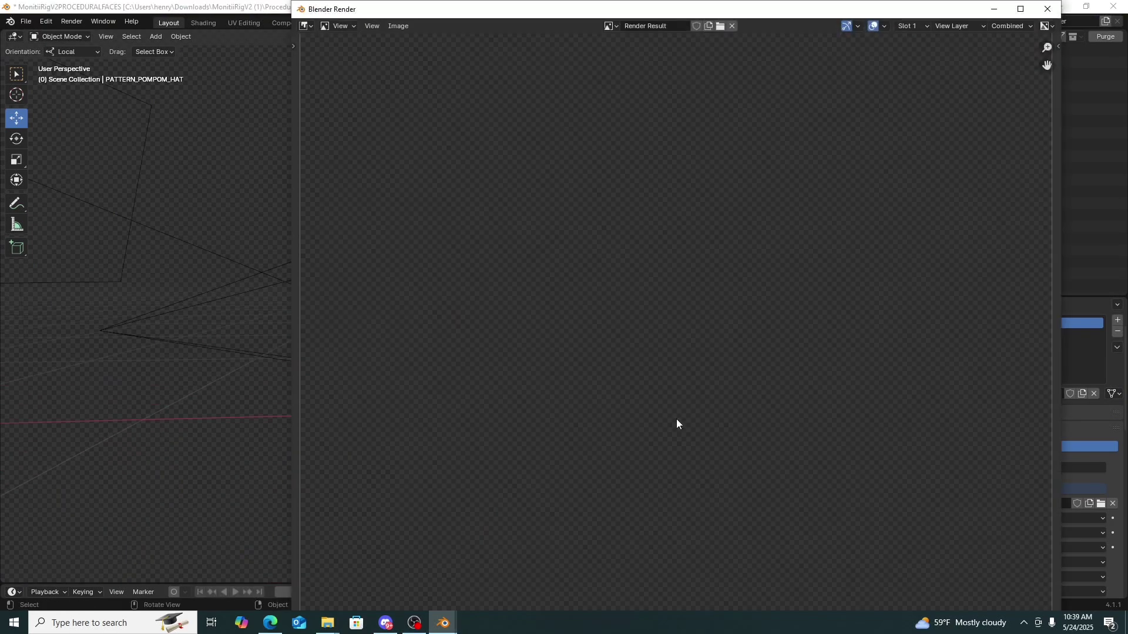
scroll(626, 198, down, 5)
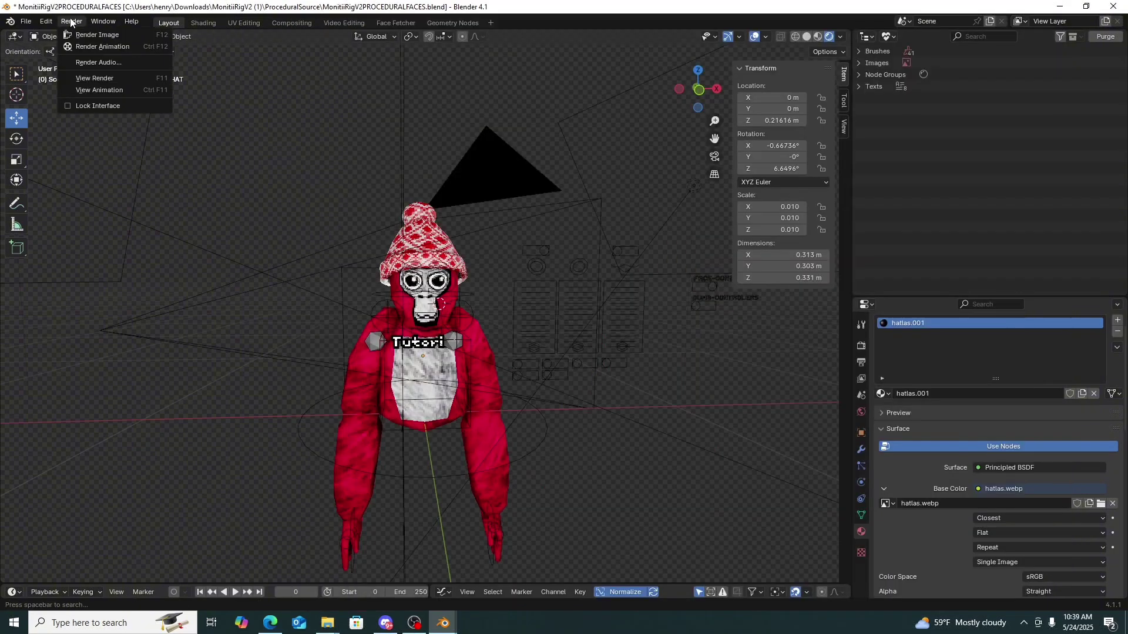
click(72, 21)
click(80, 35)
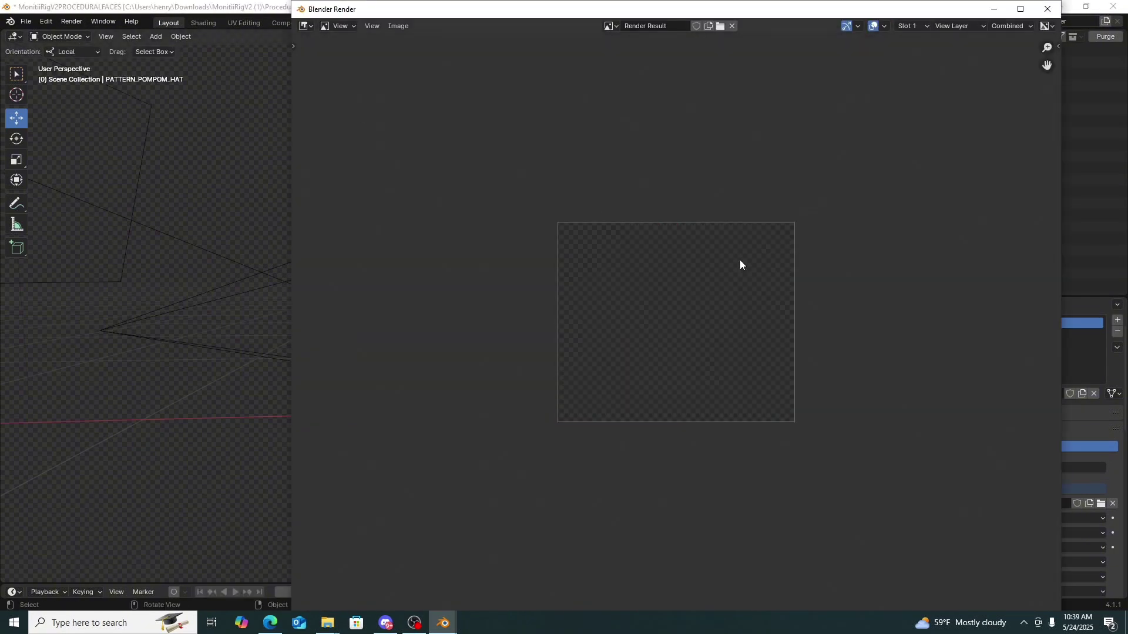
scroll(633, 245, up, 3)
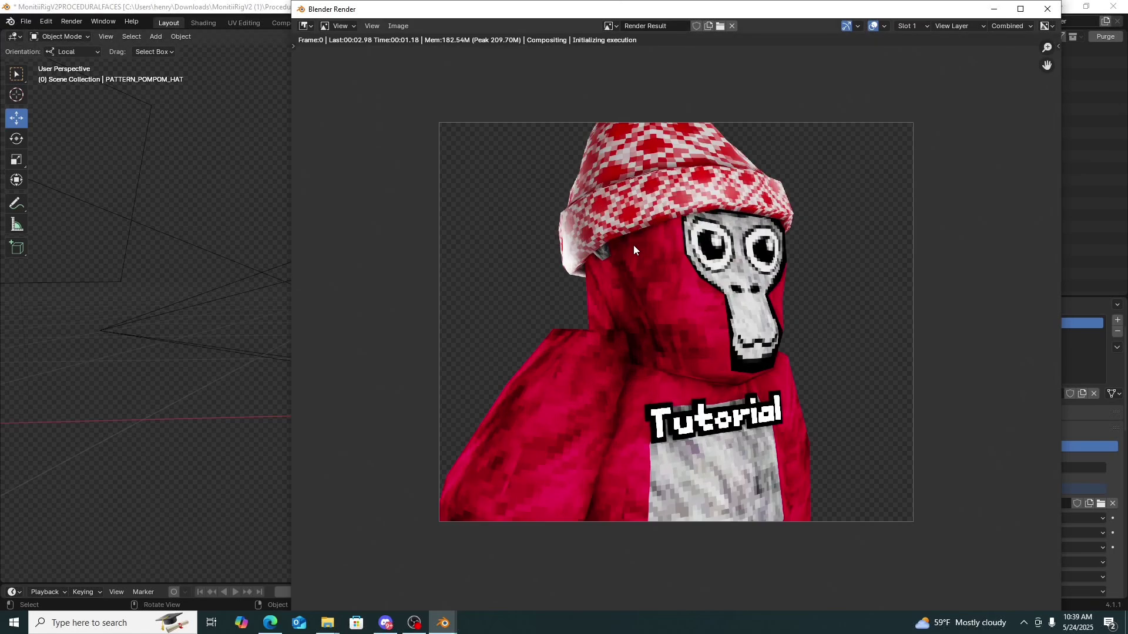
scroll(625, 242, down, 4)
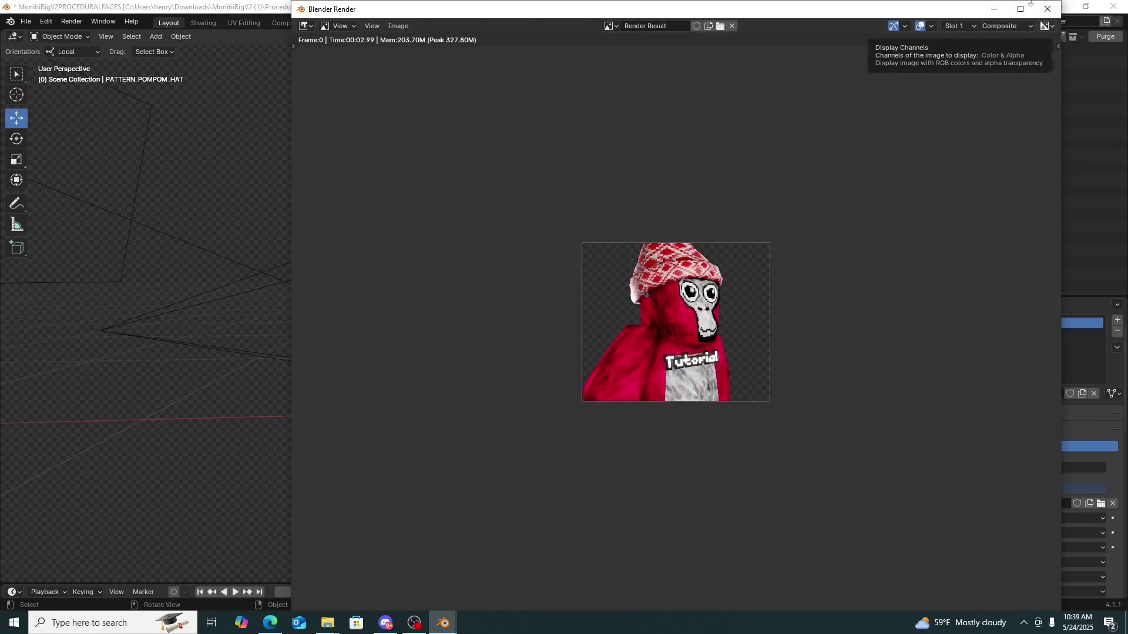
click(1047, 8)
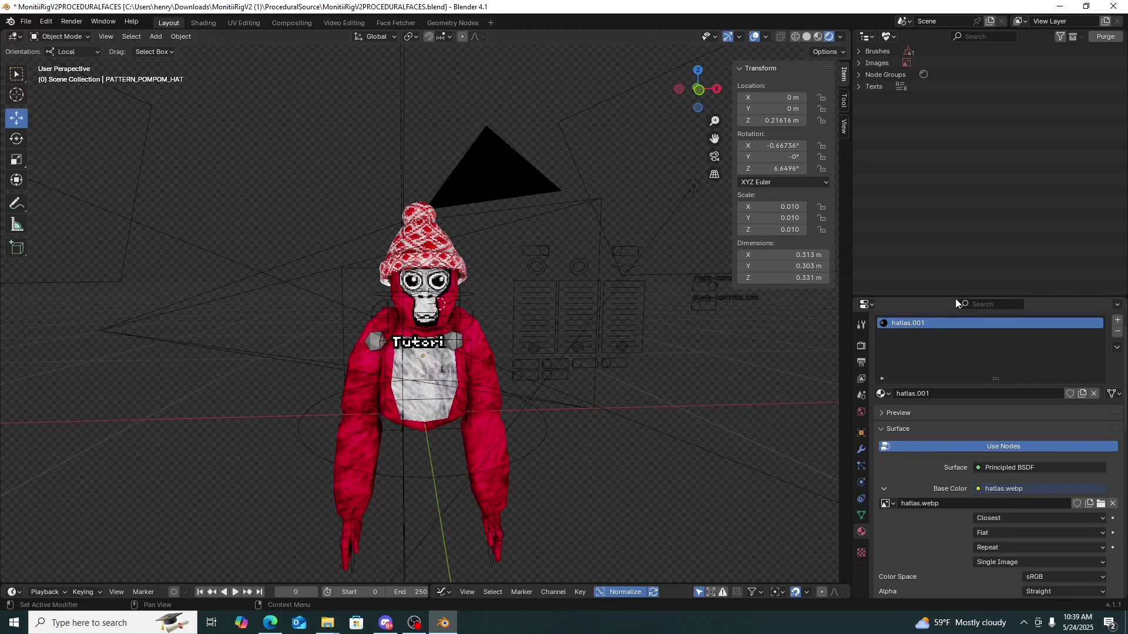
Set the render output's file format to PNG
click(860, 363)
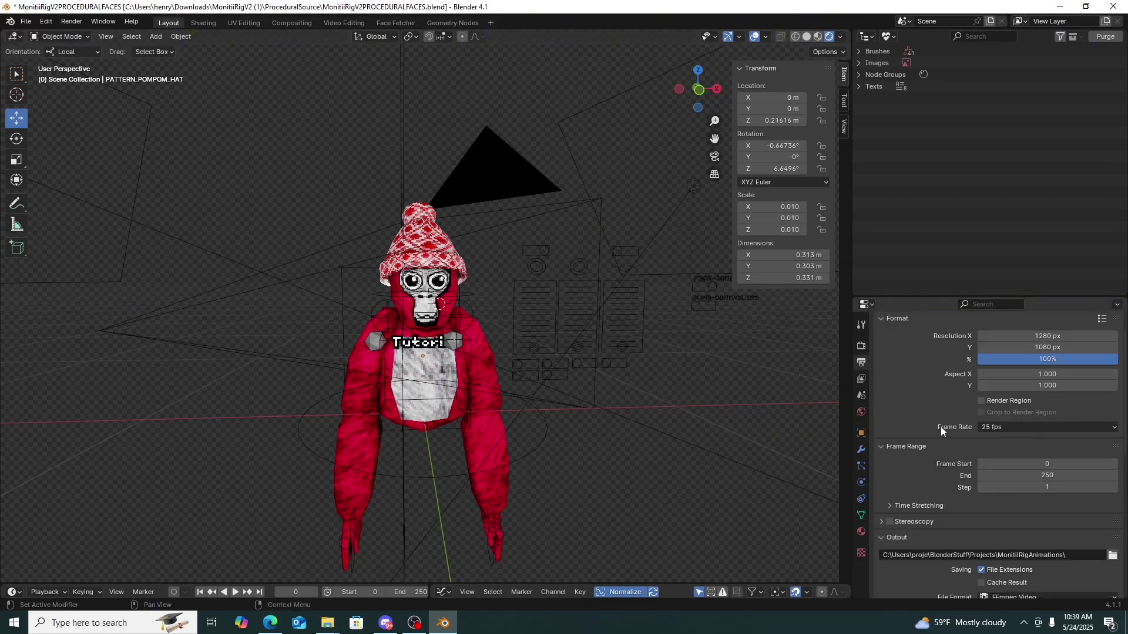
scroll(981, 450, down, 2)
scroll(981, 450, down, 2)
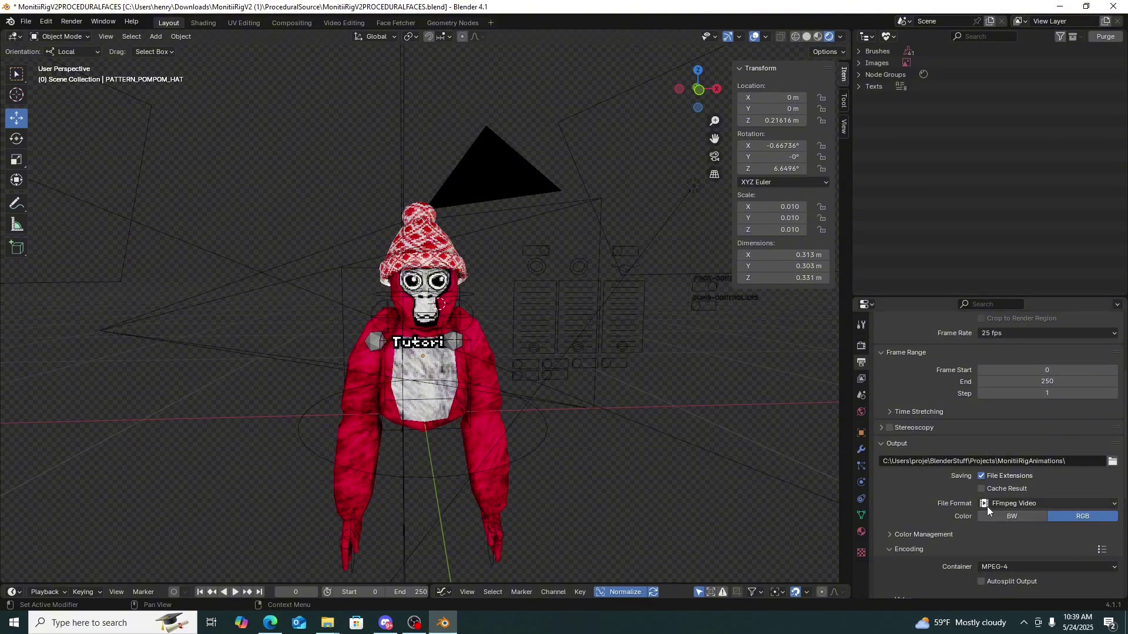
click(1071, 503)
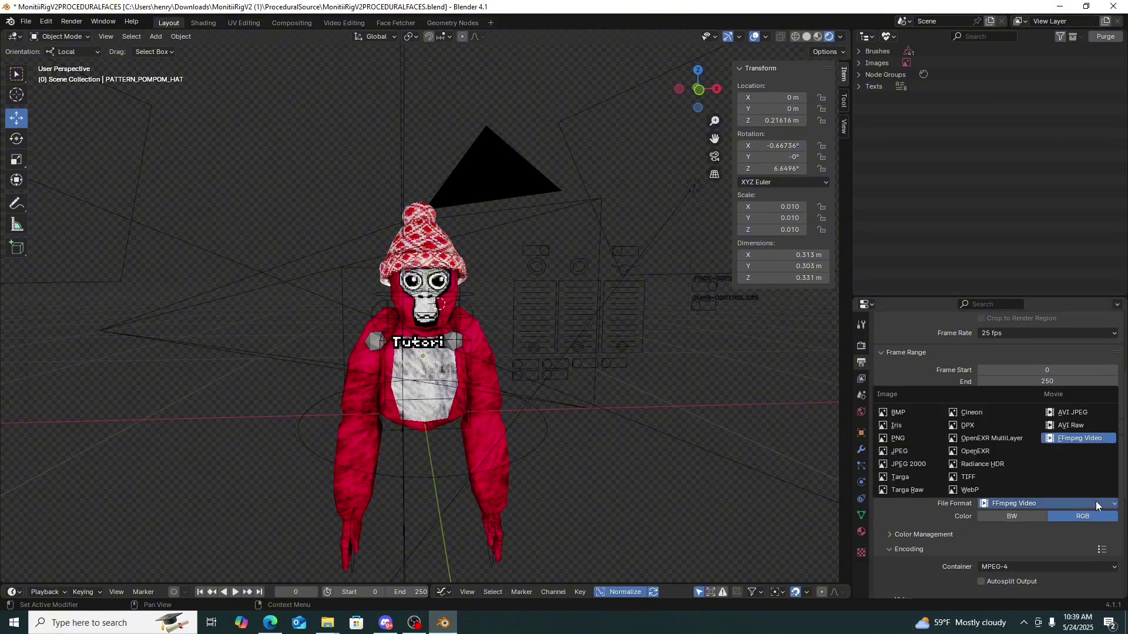
click(919, 437)
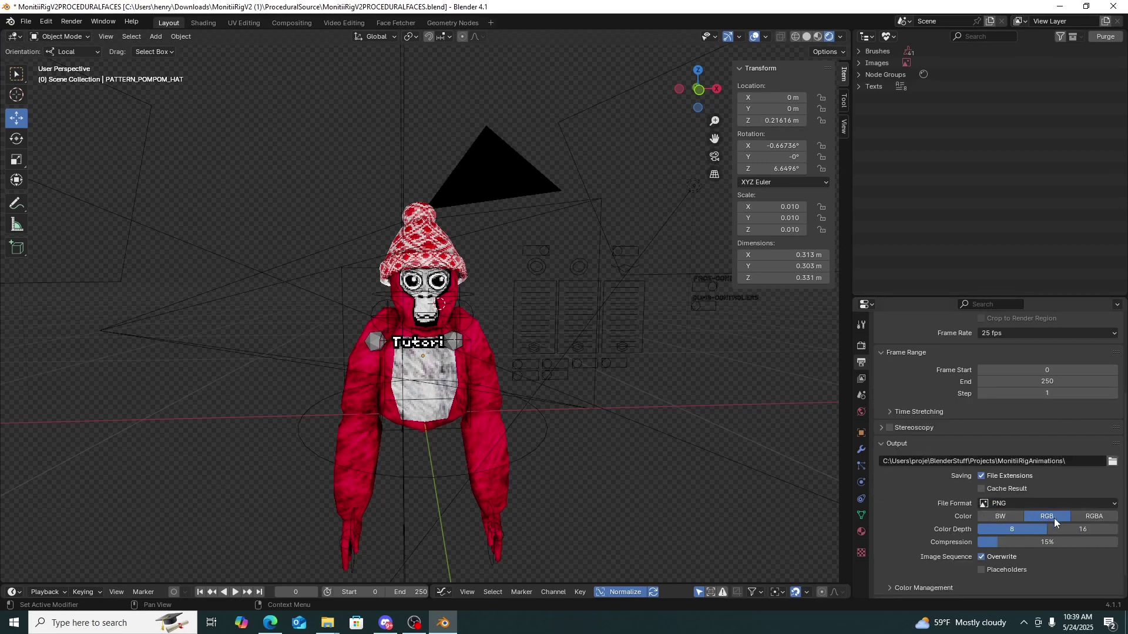
Set the PNG output color to RGBA and render the gorilla image with a transparent background
click(1096, 518)
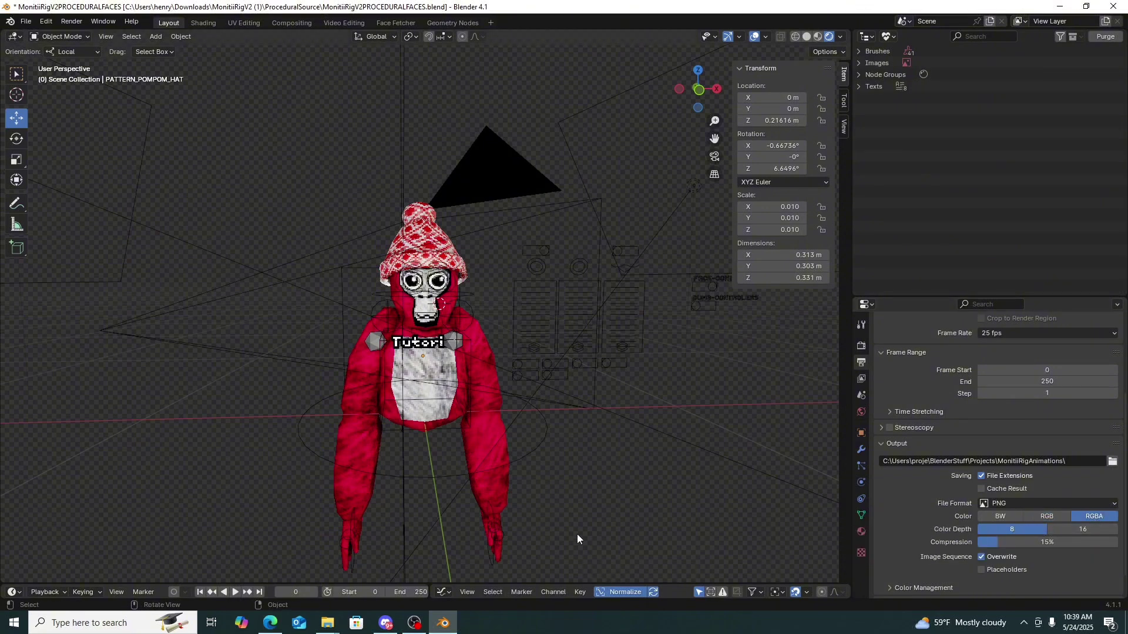
key(ctrl+F12)
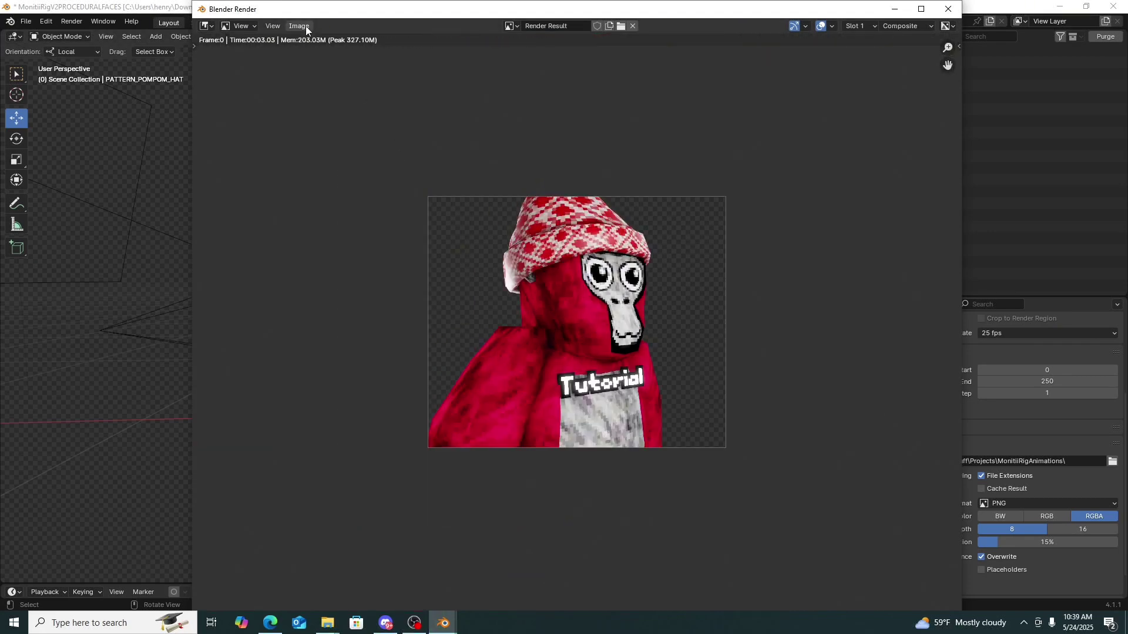
Save a copy of the rendered image as a PNG named "tut pfp" in the ProceduralSource folder
click(306, 26)
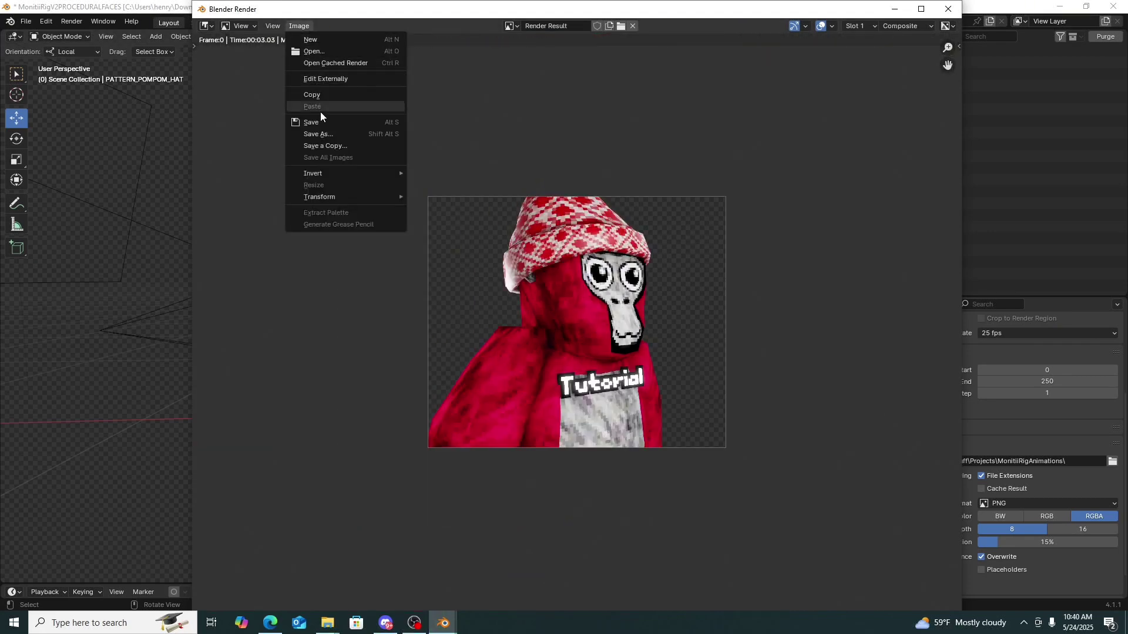
click(322, 145)
click(555, 418)
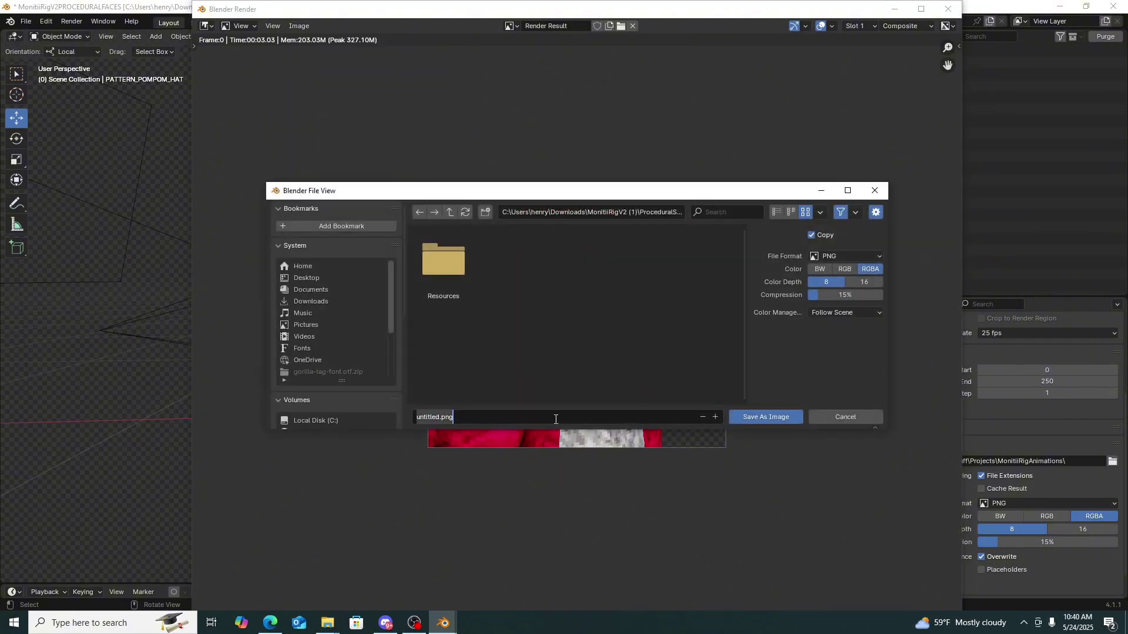
key(BackSpace)
text(tut pfp)
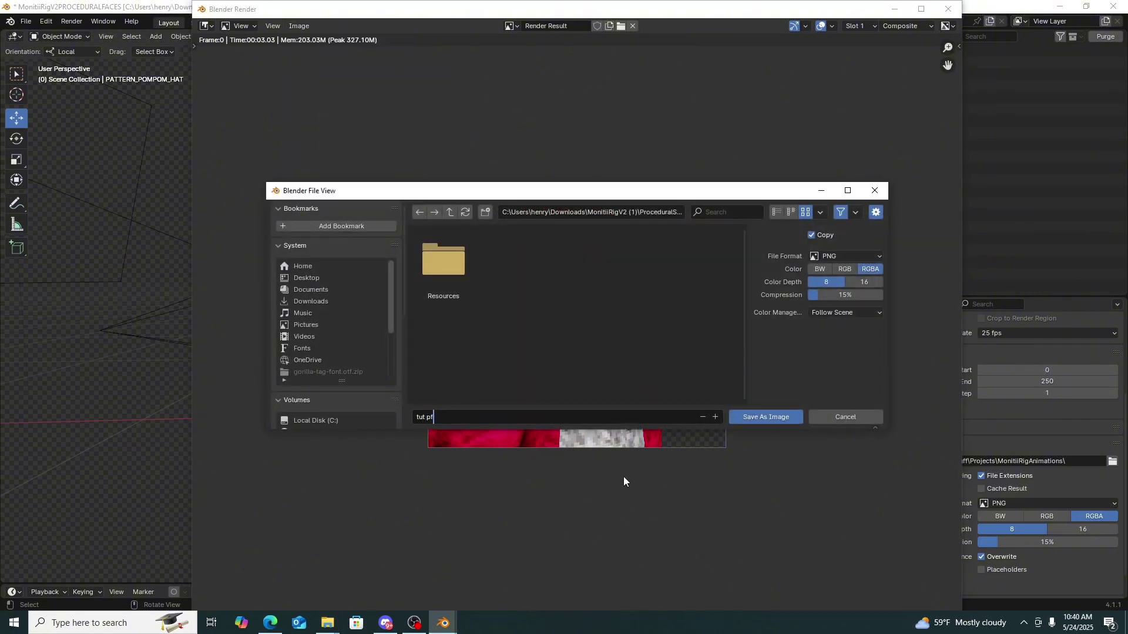
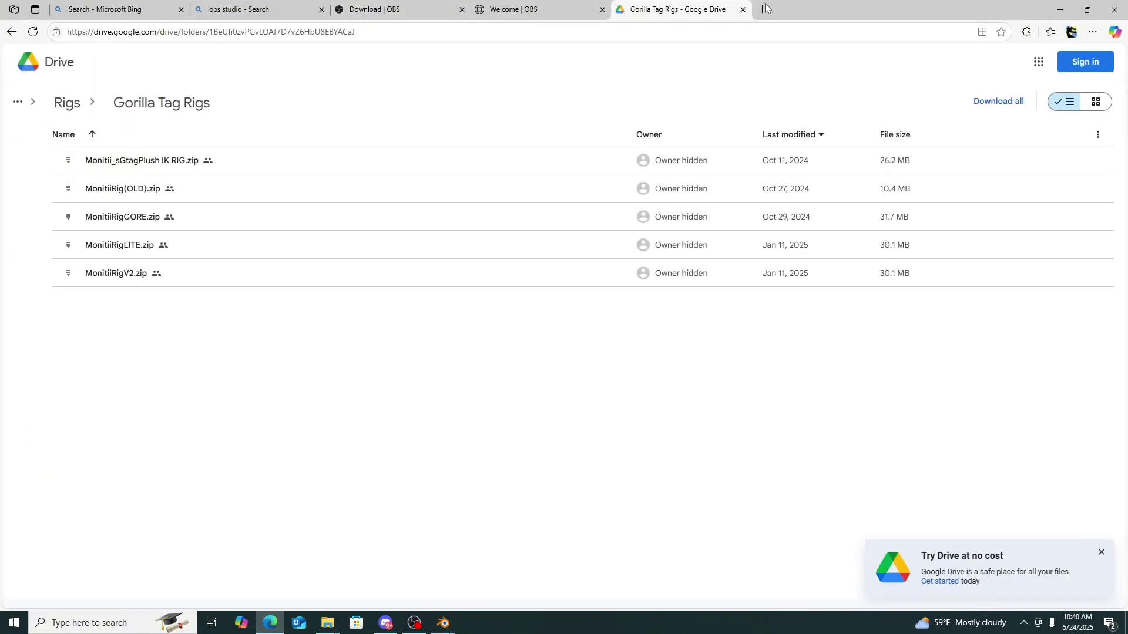
Switch to the Edge browser and open photopea.com in a new tab
click(764, 9)
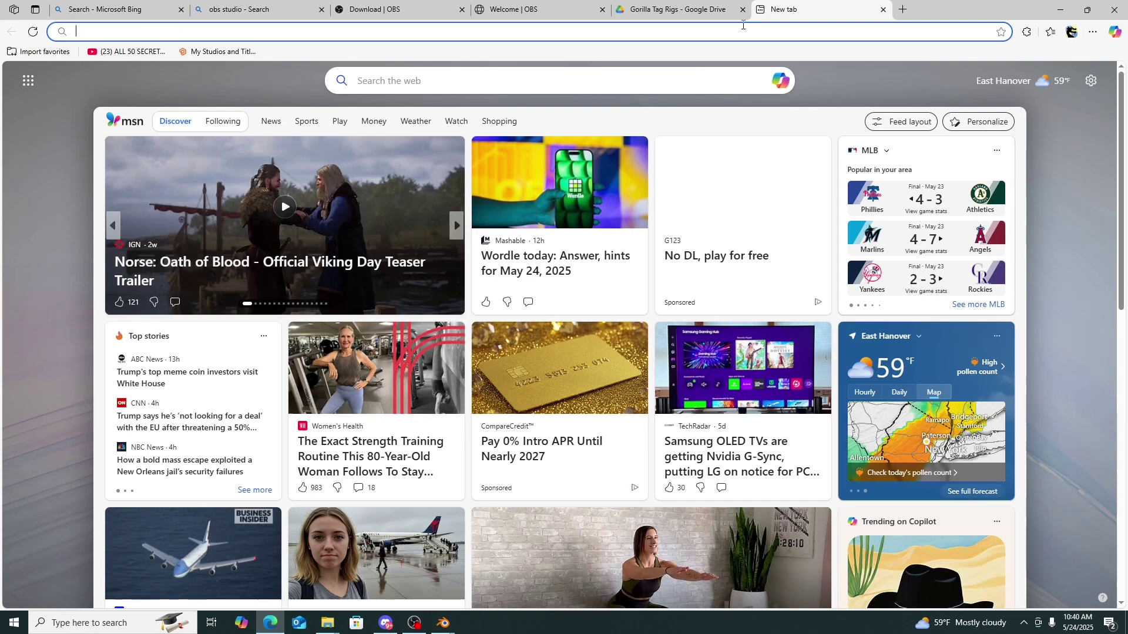
text(p)
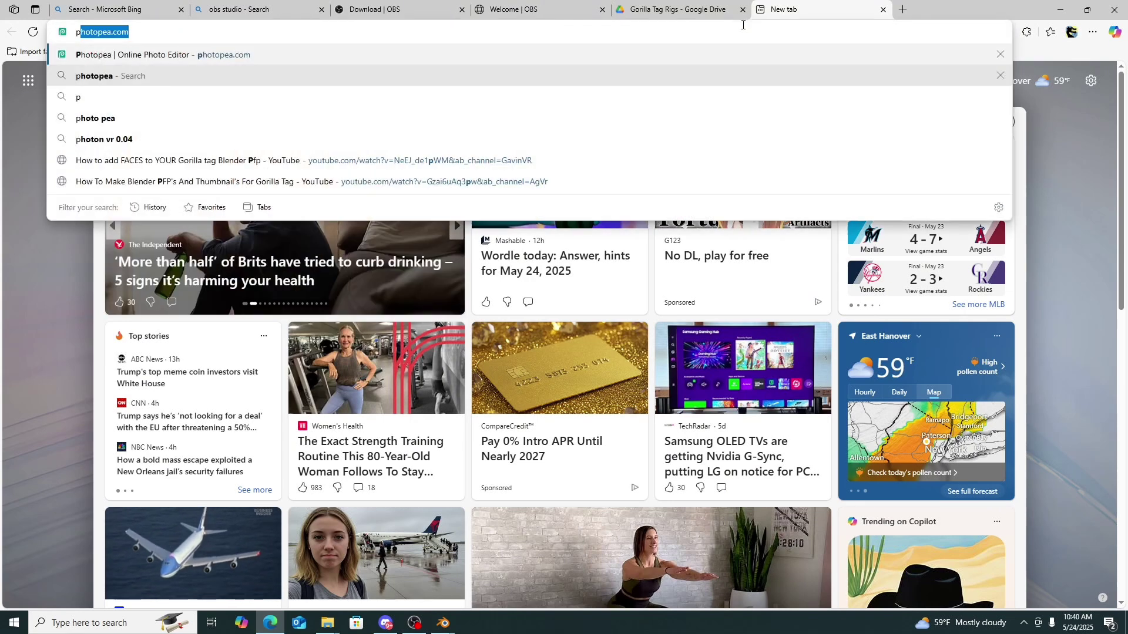
text(hoto)
key(BackSpace)
key(BackSpace)
key(BackSpace)
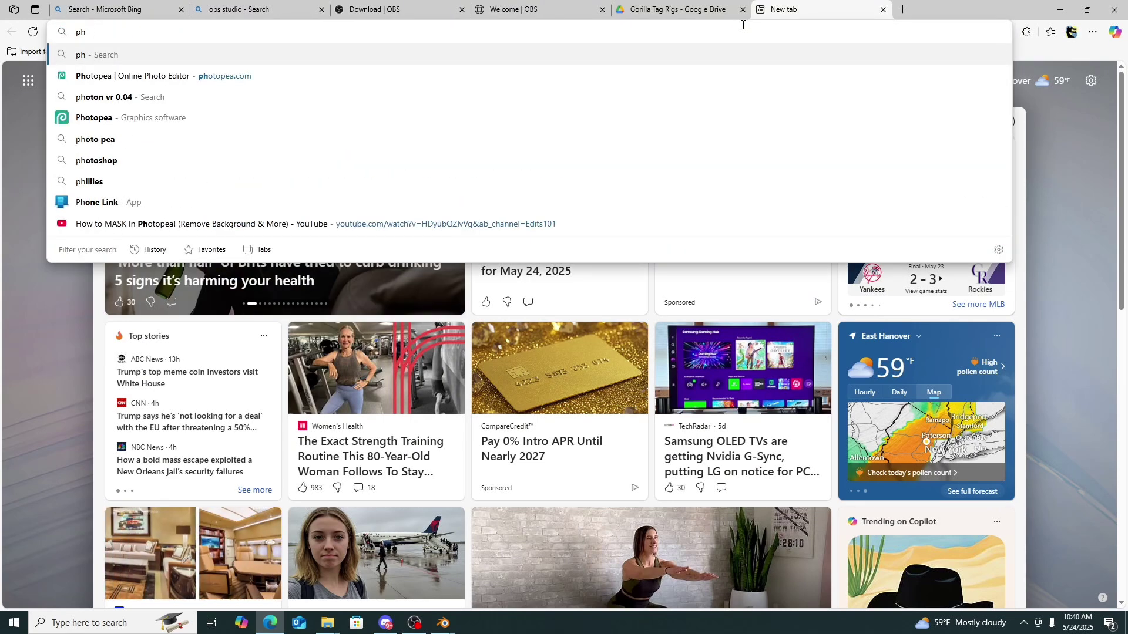
text(o)
key(Return)
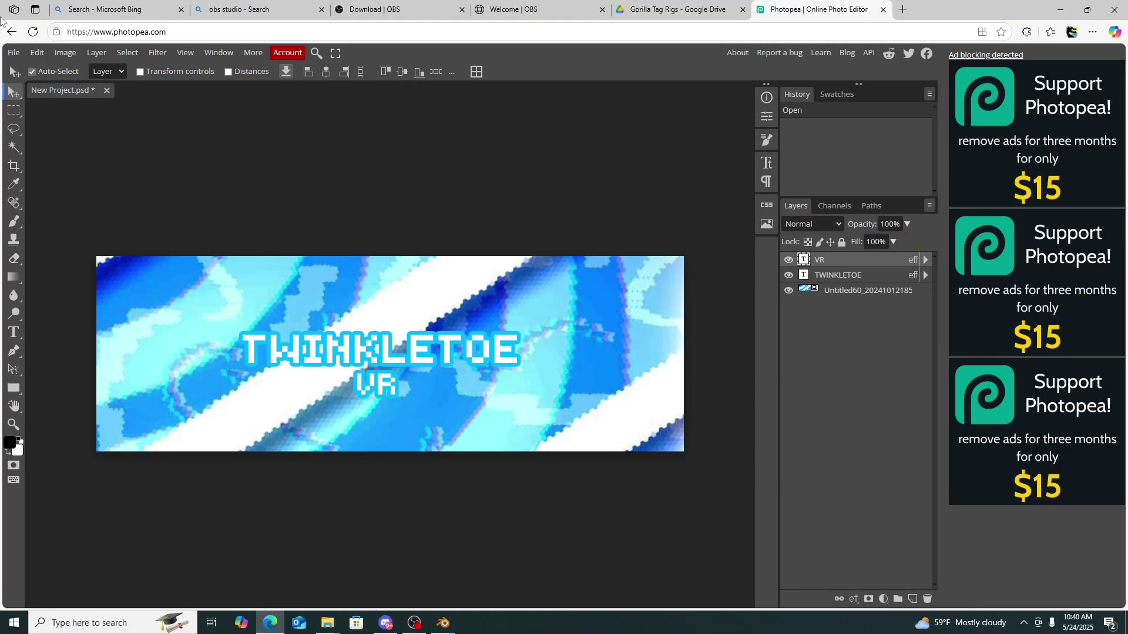
Search the Downloads folder for "tut" and open the tut pfp PNG in Photopea
click(8, 54)
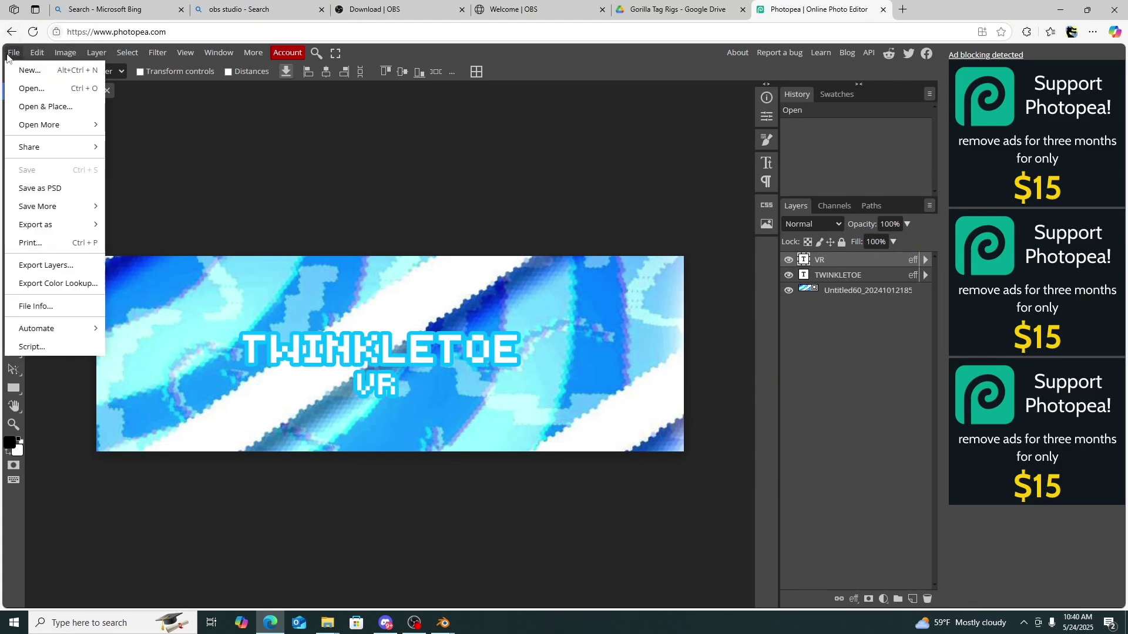
click(36, 88)
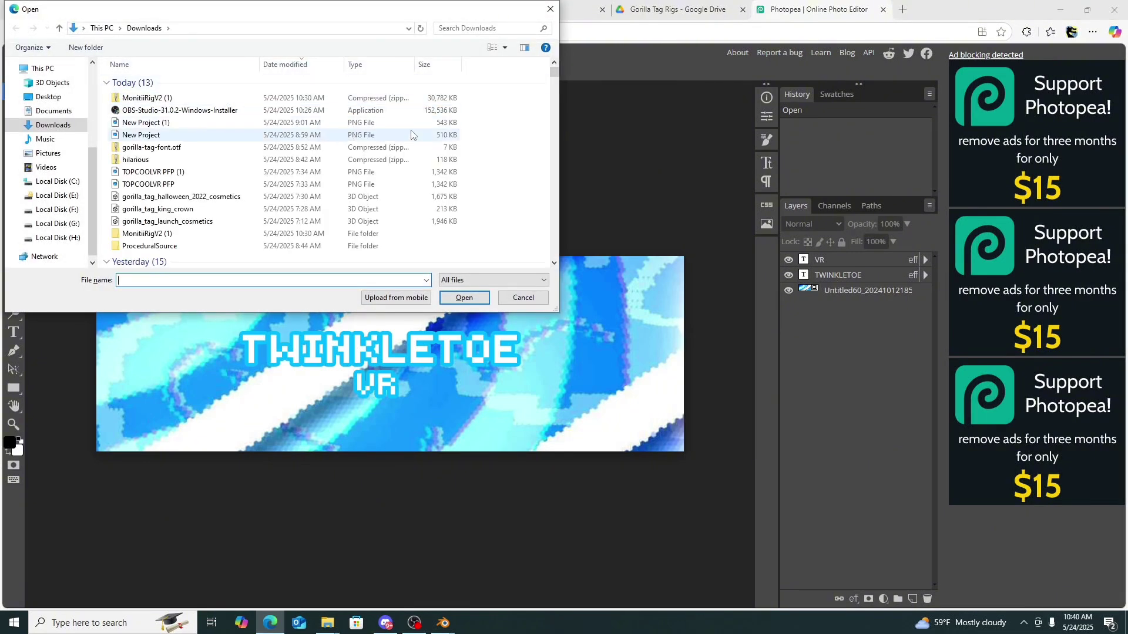
click(450, 26)
text(tut)
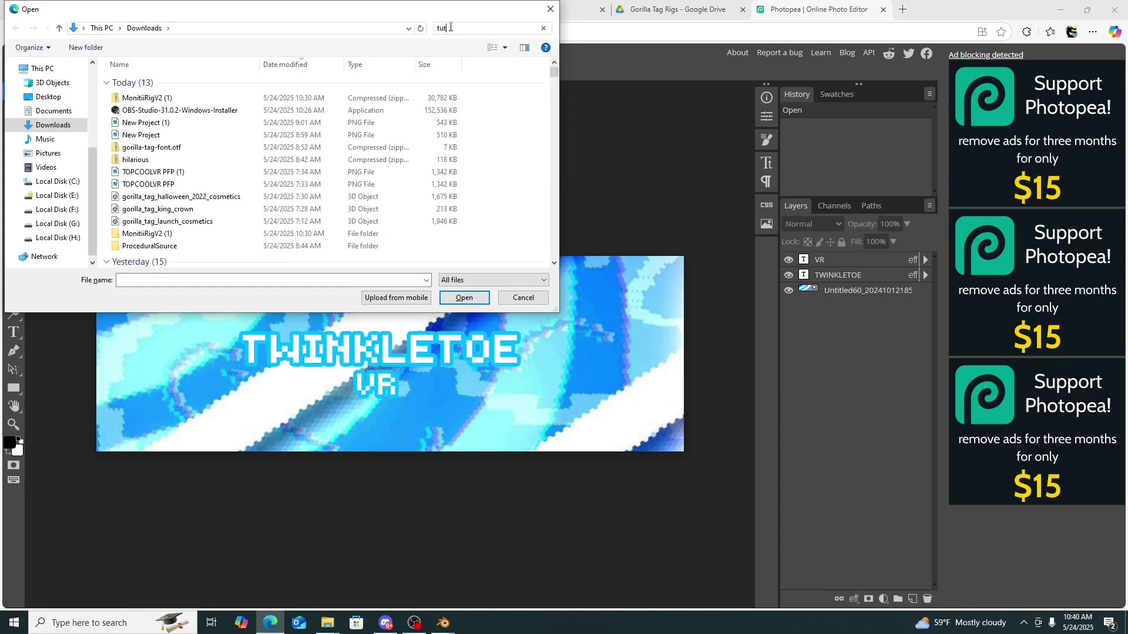
double_click(276, 120)
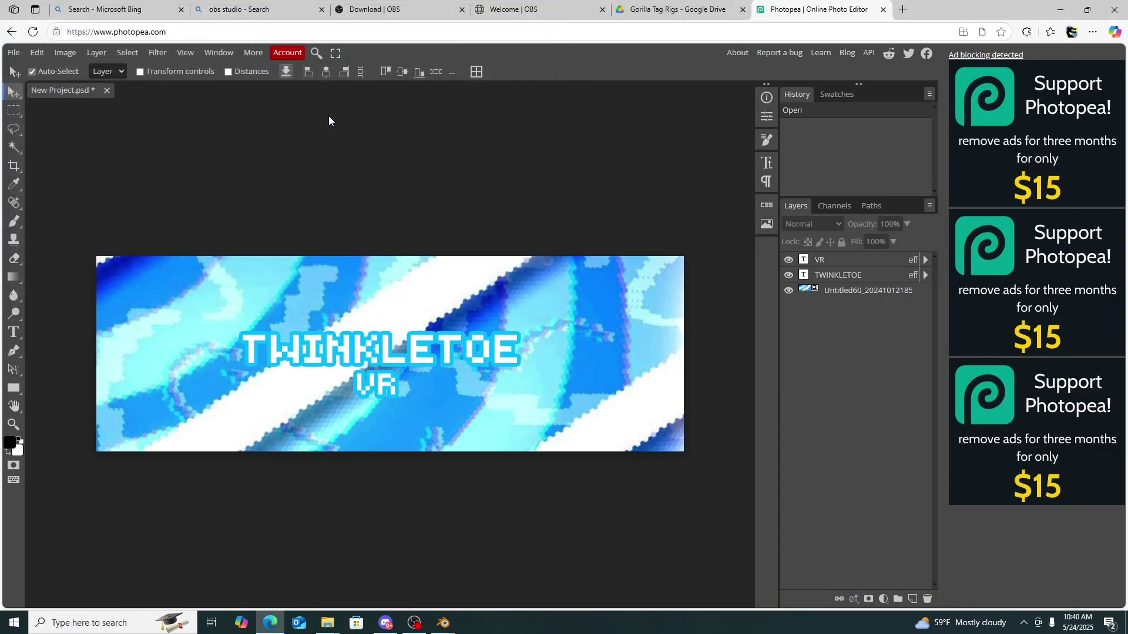
scroll(581, 354, up, 3)
drag(581, 355, 478, 519)
key(ctrl+z)
scroll(509, 510, down, 4)
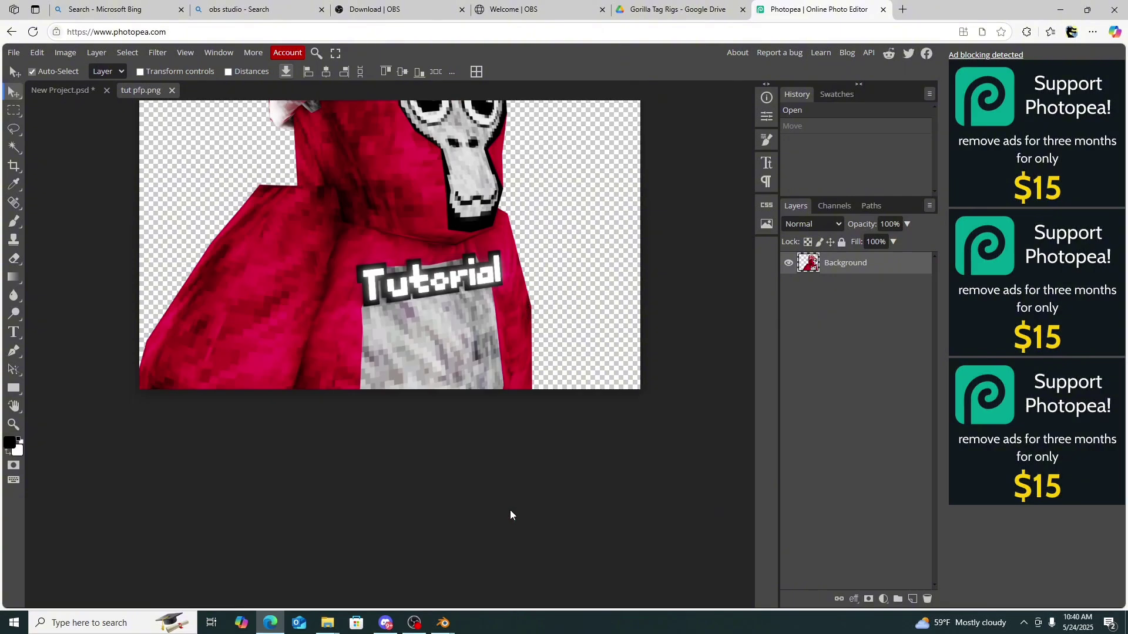
scroll(570, 524, up, 3)
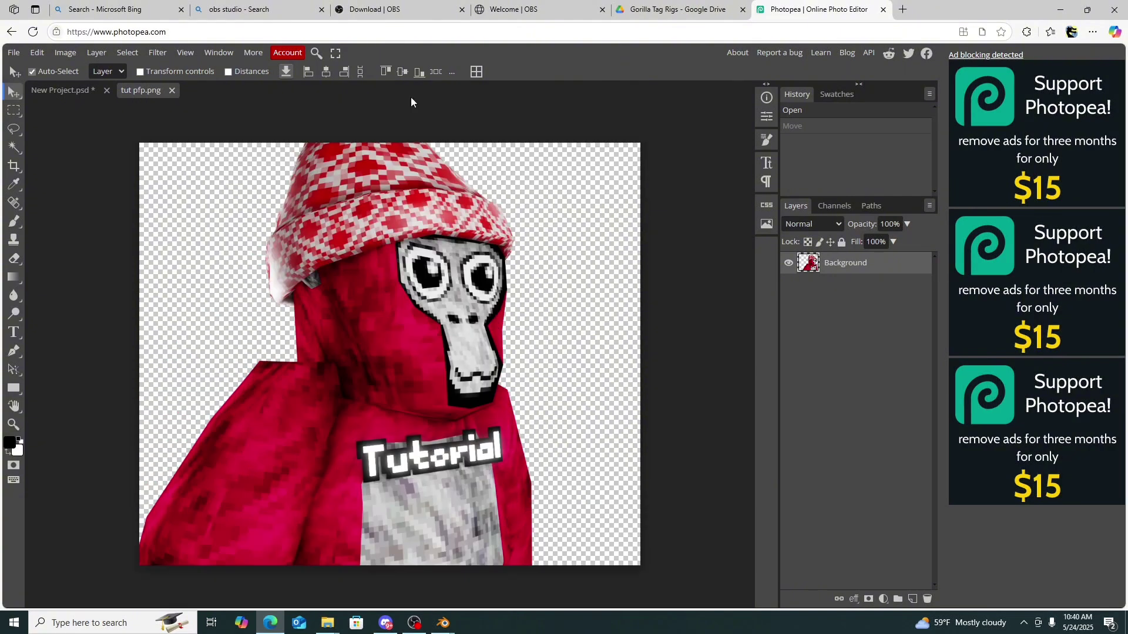
Dismiss the ad-blocking notice and place the blue-and-white striped Untitled60 image from Downloads into the tut pfp document
click(14, 53)
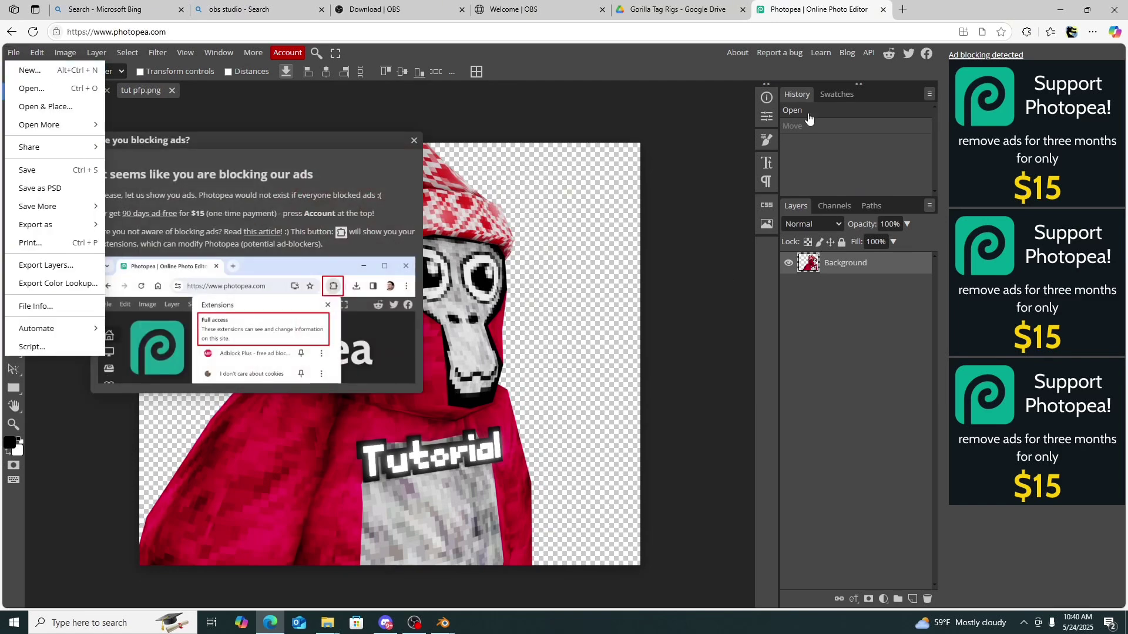
click(414, 141)
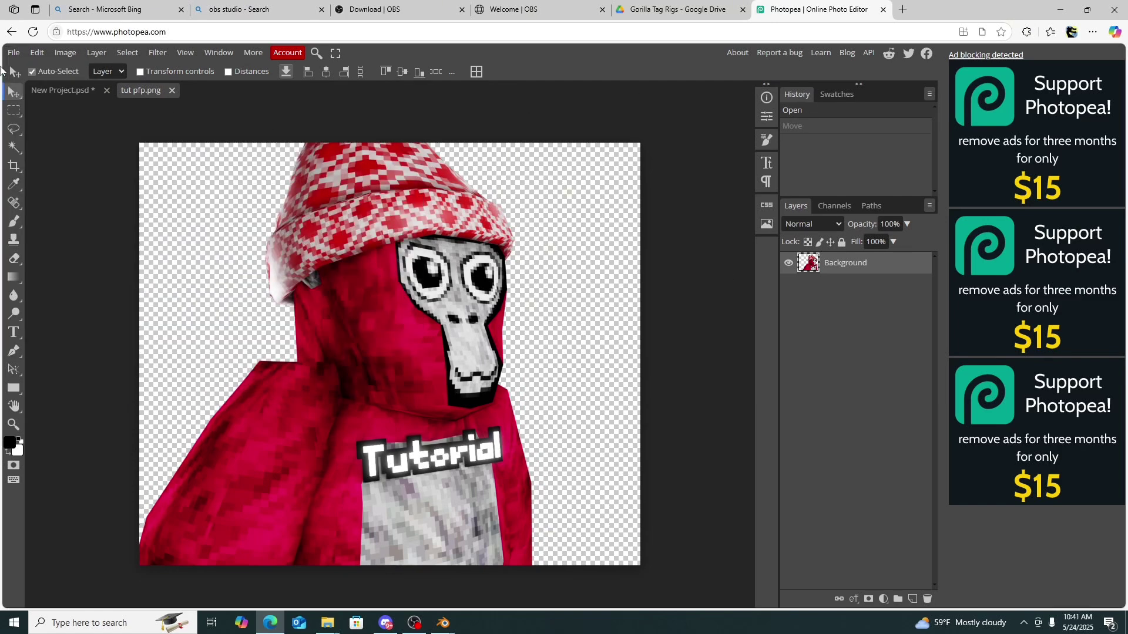
click(13, 53)
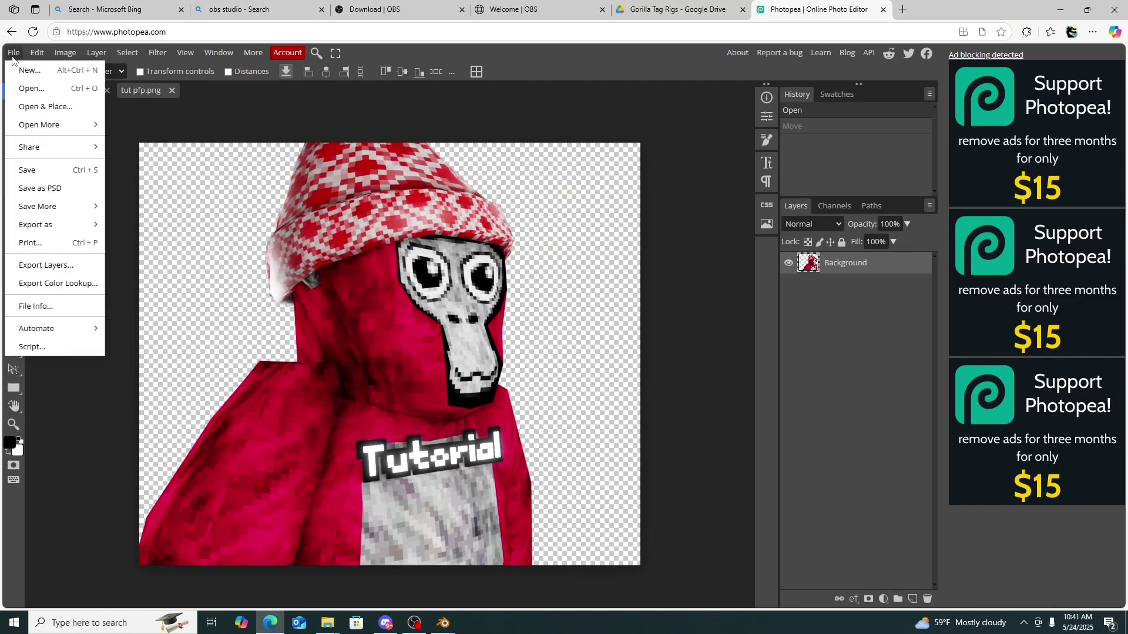
click(40, 106)
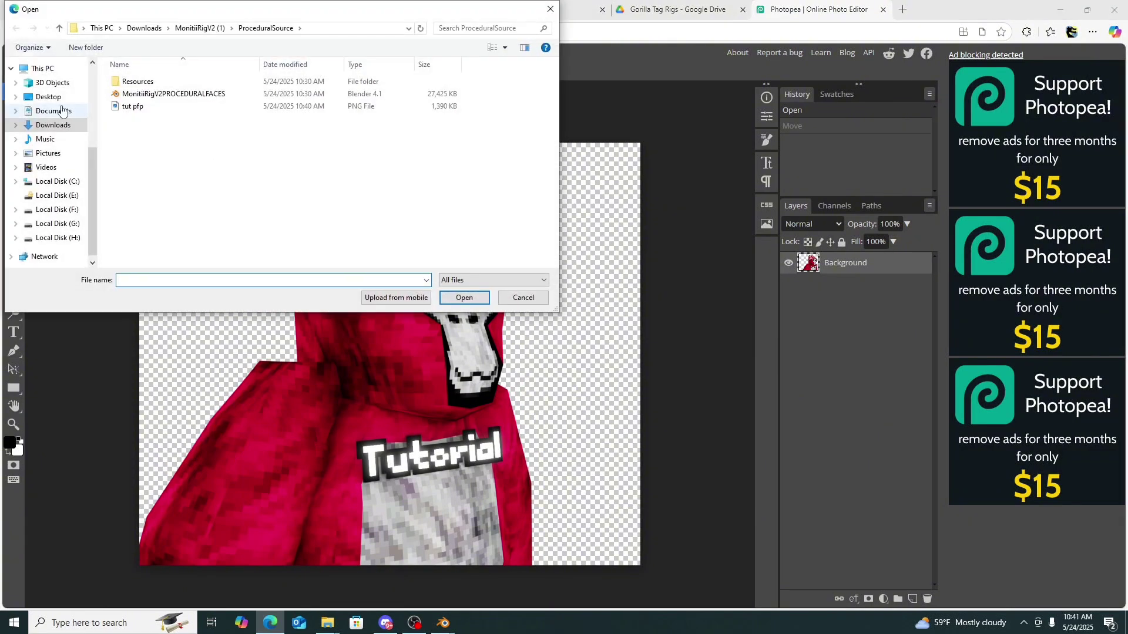
click(53, 125)
scroll(161, 229, down, 3)
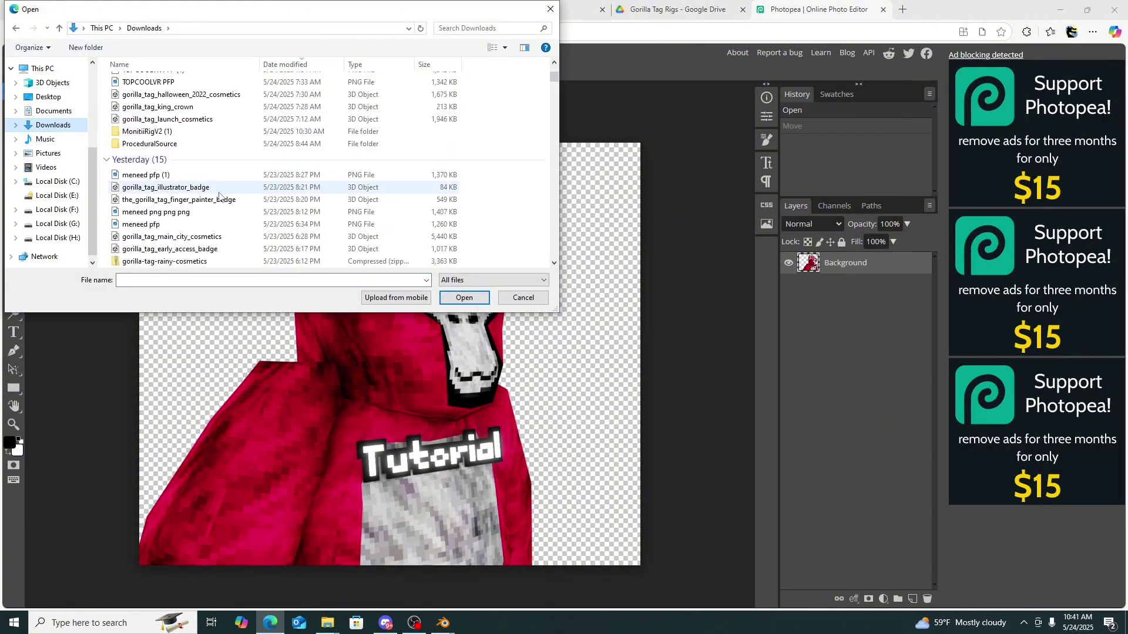
double_click(141, 261)
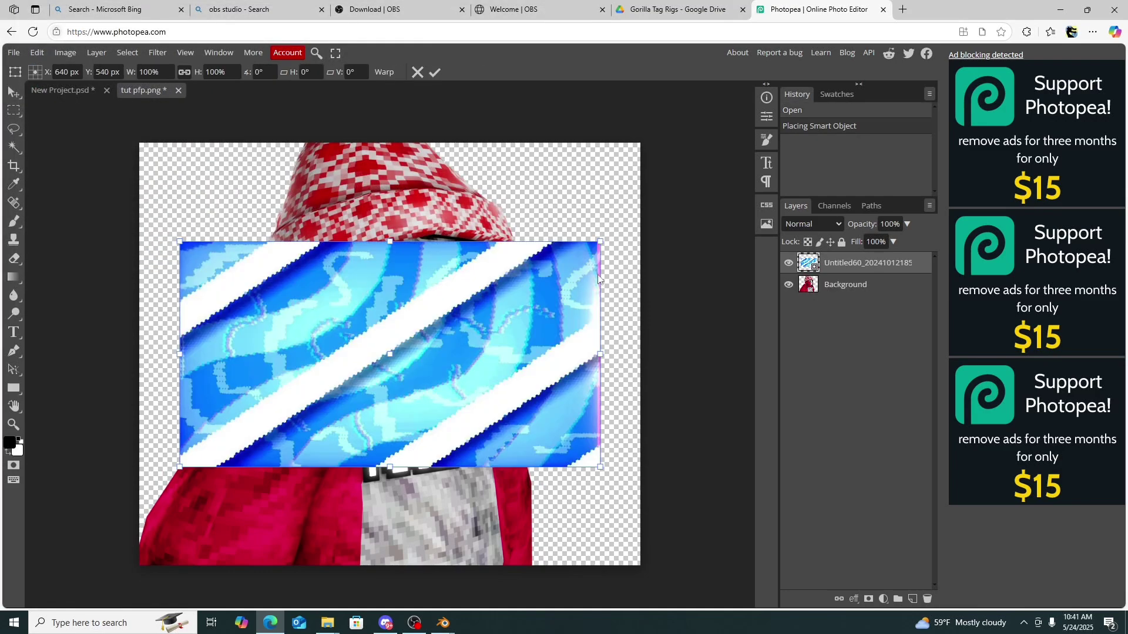
Enlarge the placed striped image to about 207% so it covers the canvas, and move its layer below the gorilla layer
drag(593, 242, 854, 105)
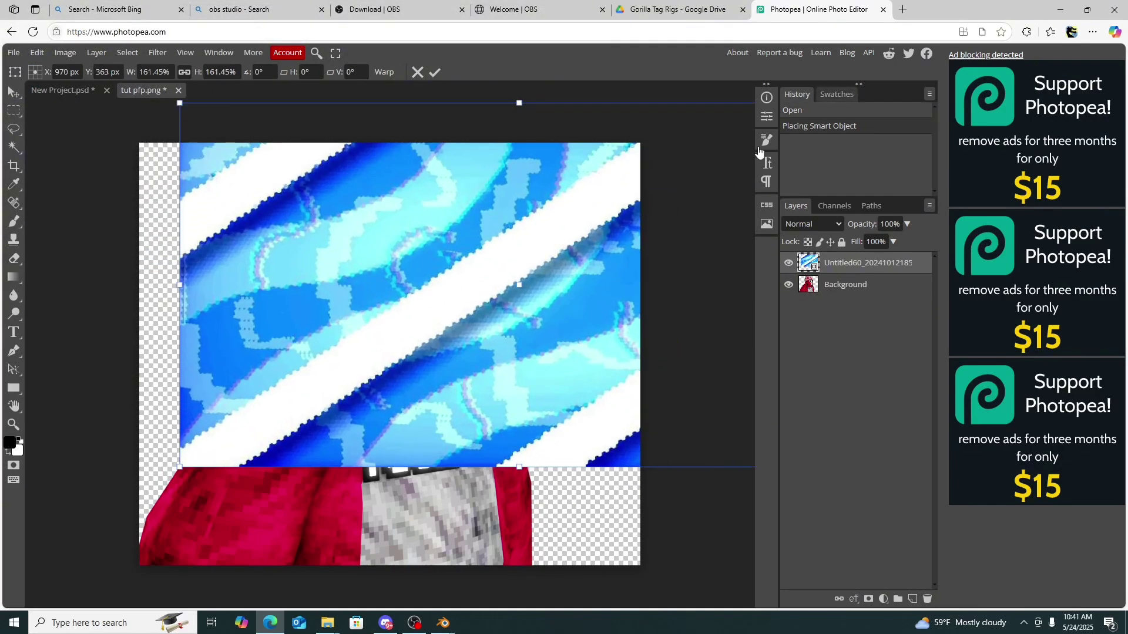
drag(170, 470, 8, 596)
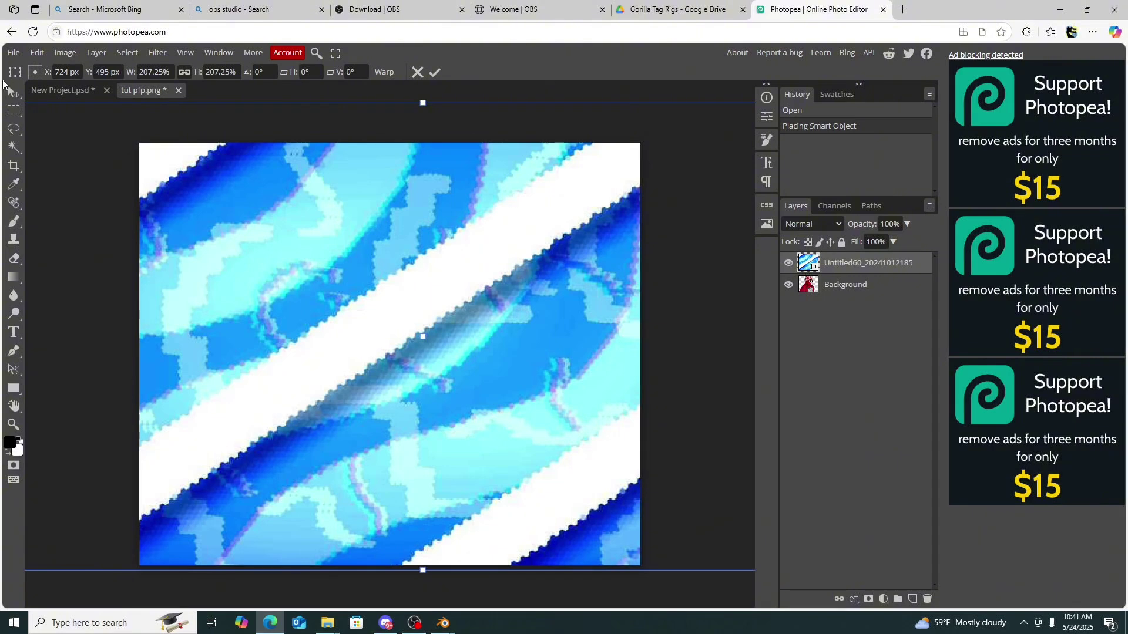
key(Return)
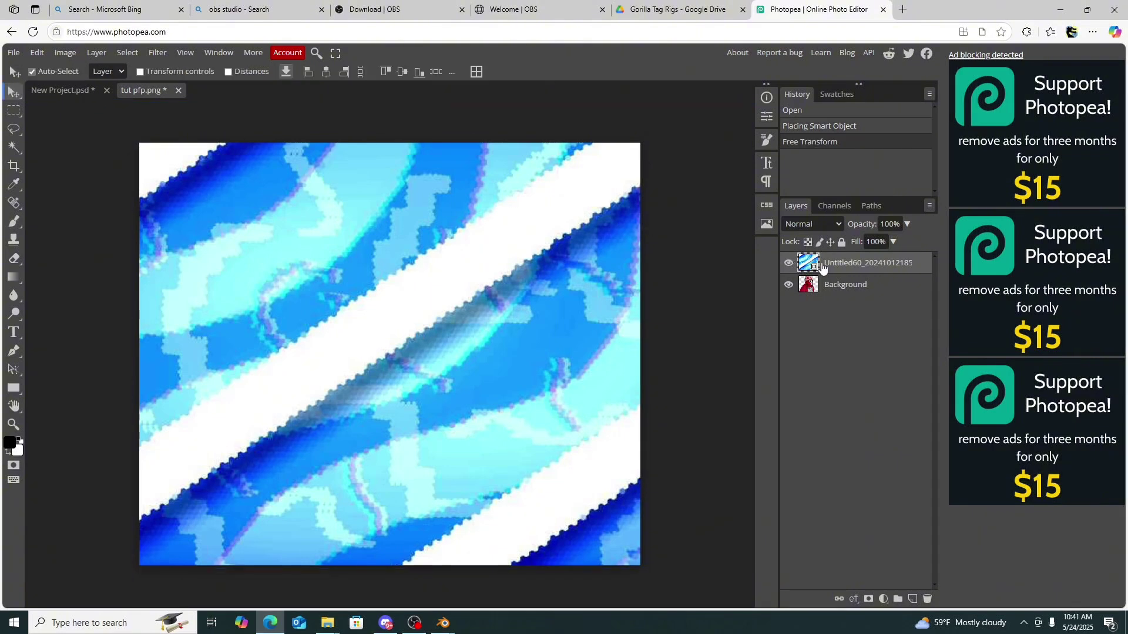
drag(832, 259, 828, 295)
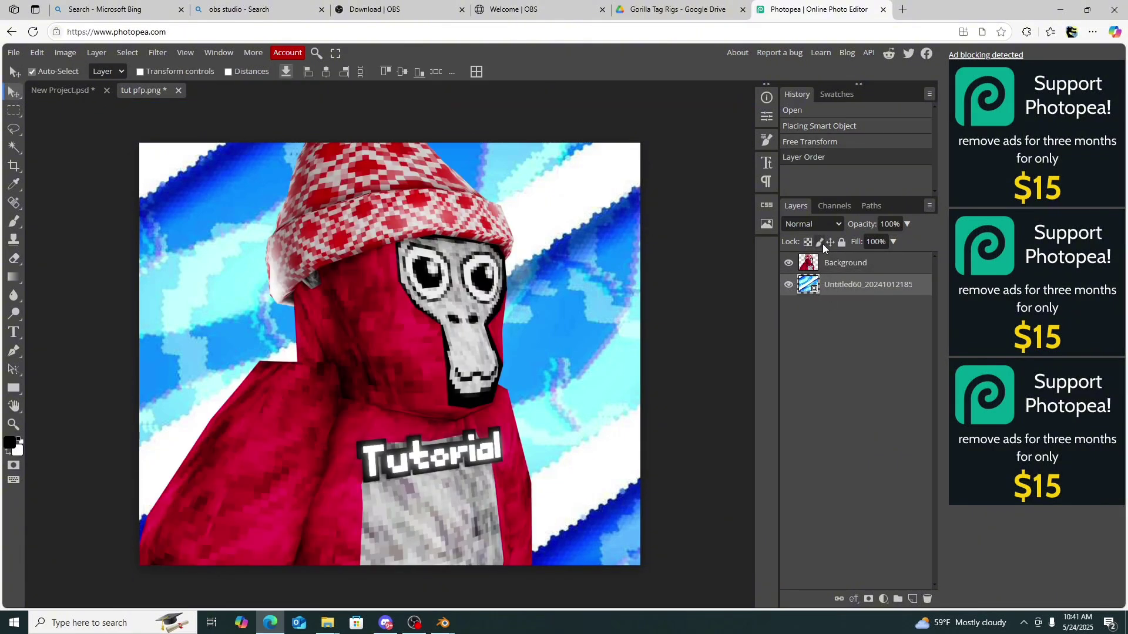
Recolor the striped image layer to red and pink with a Hue/Saturation adjustment, setting Hue to 150
click(824, 261)
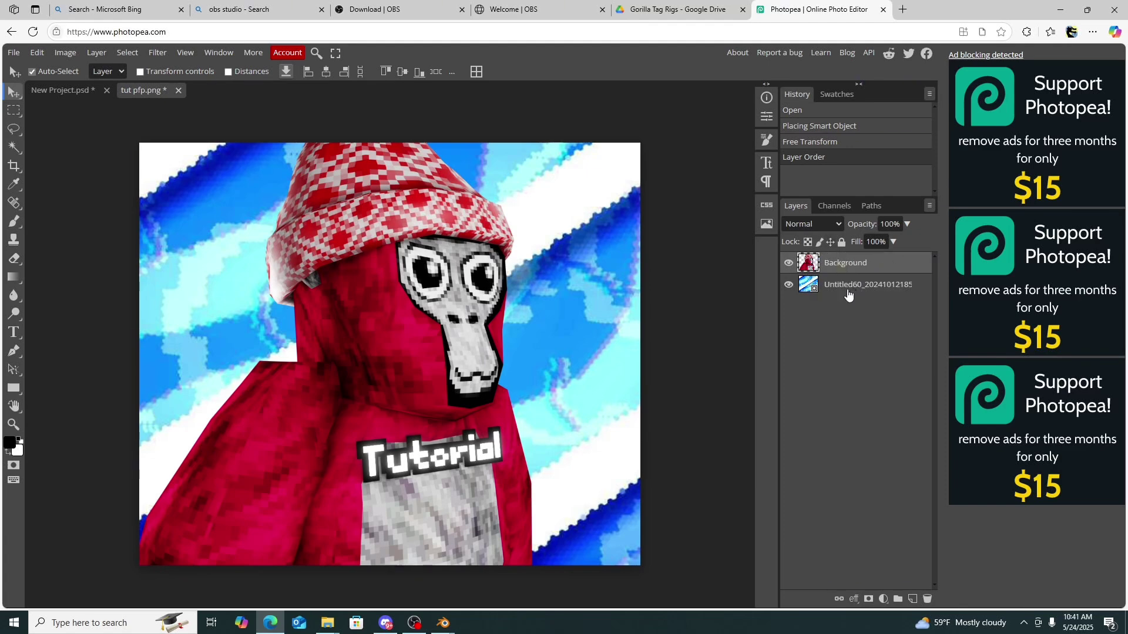
click(828, 283)
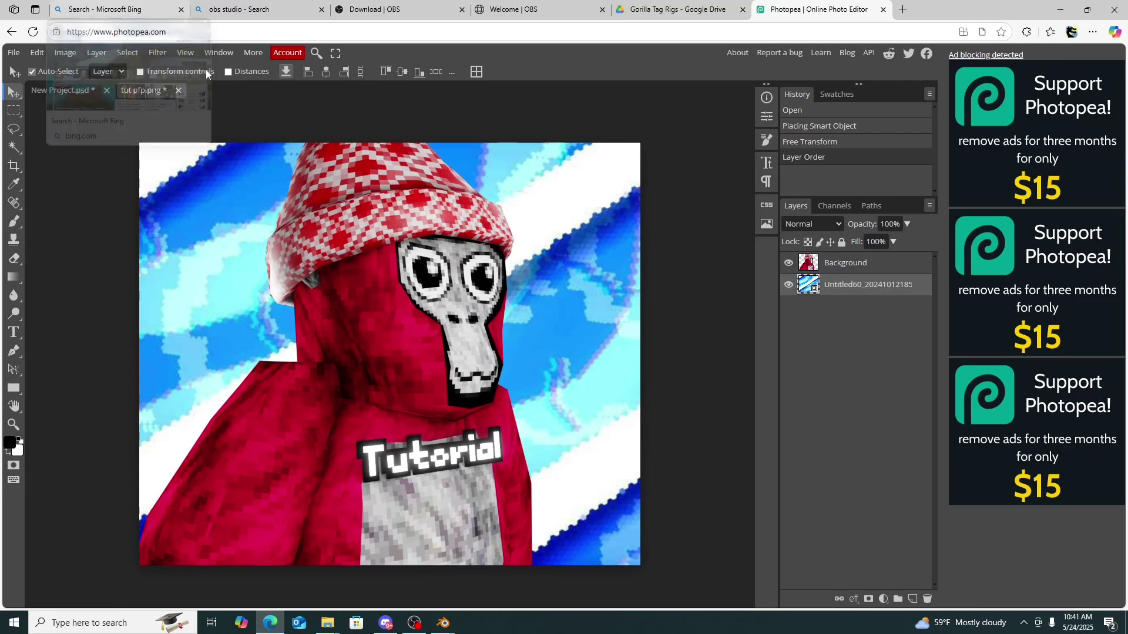
click(75, 52)
mouse_move(99, 91)
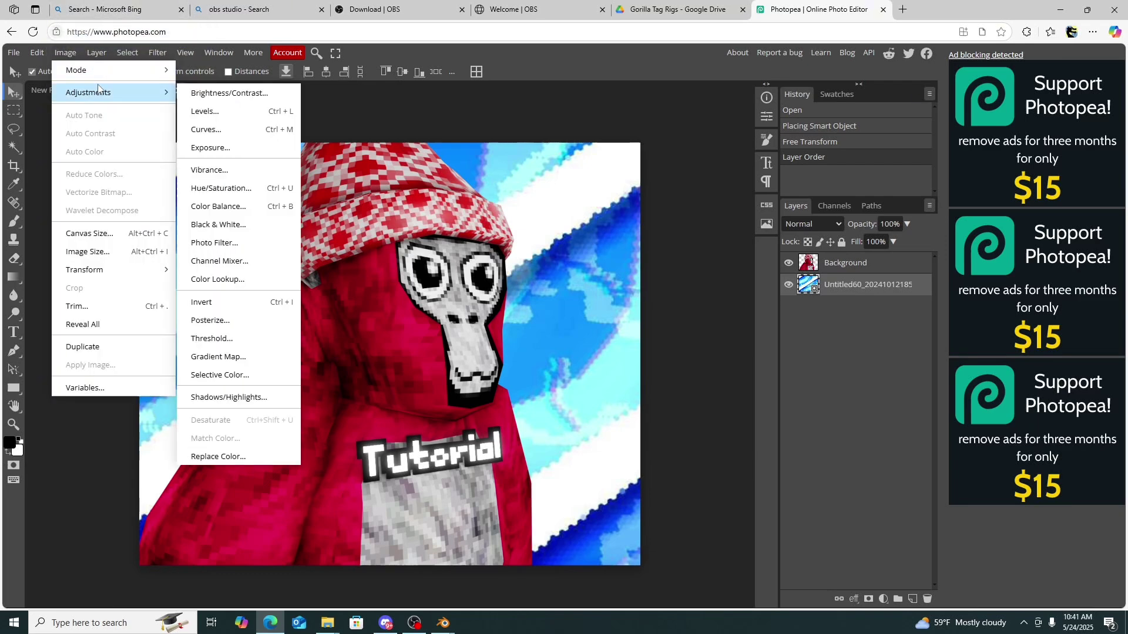
click(216, 191)
drag(189, 201, 261, 217)
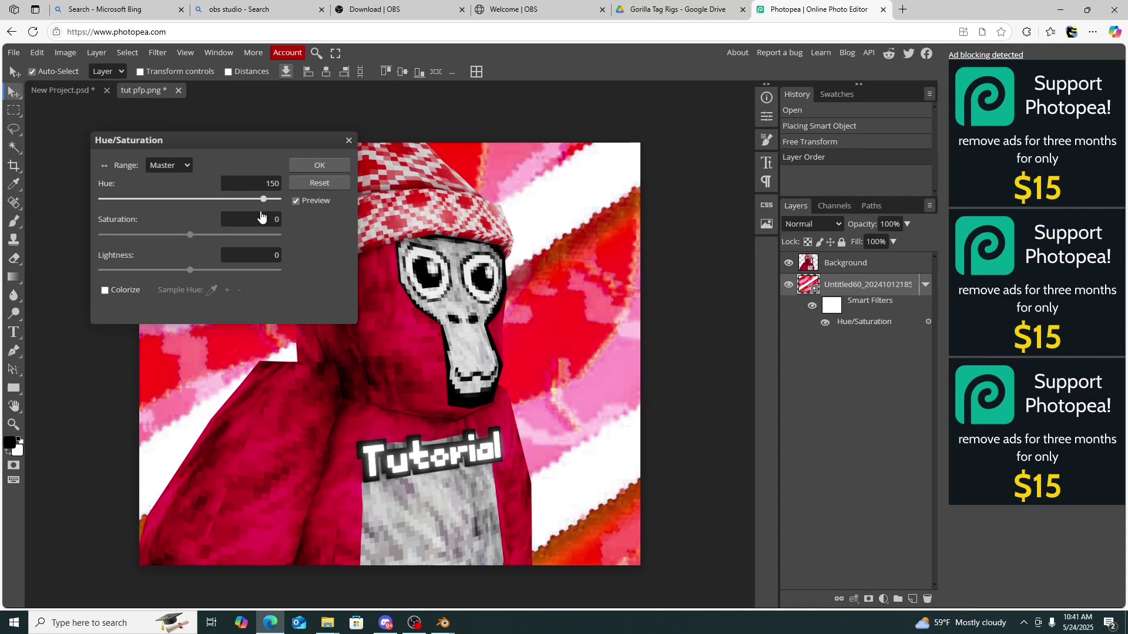
click(317, 165)
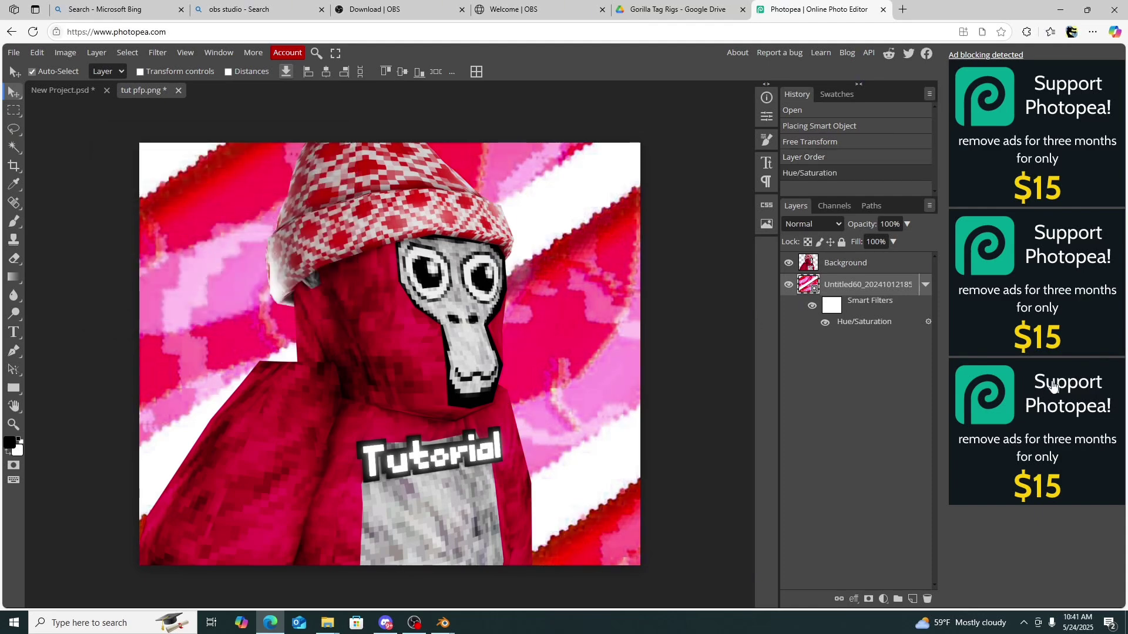
click(899, 265)
double_click(899, 265)
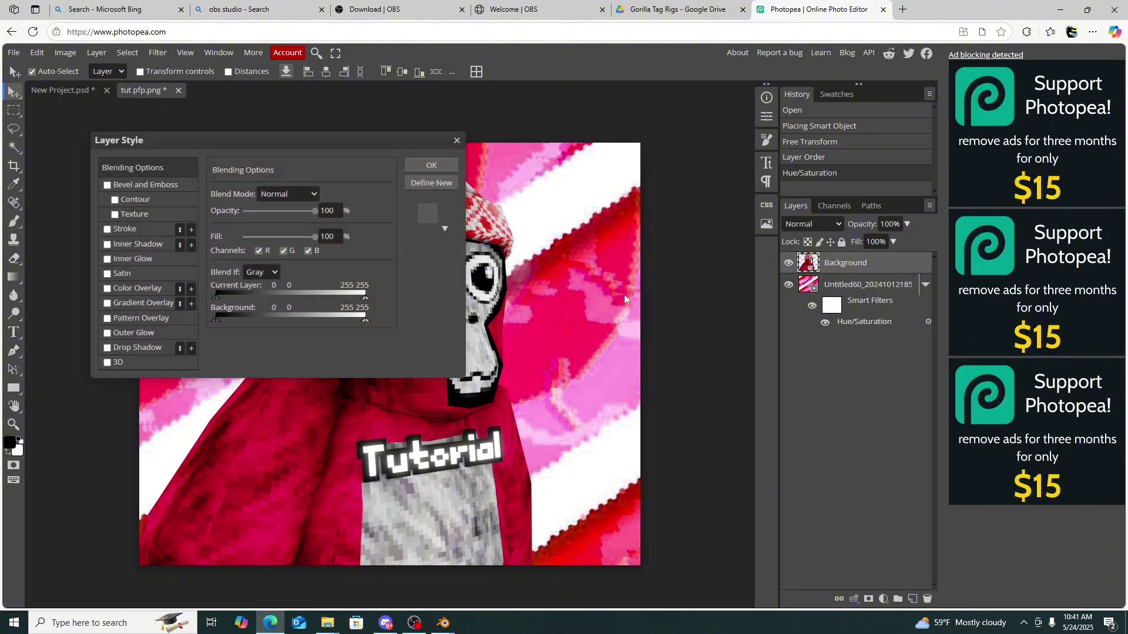
click(891, 272)
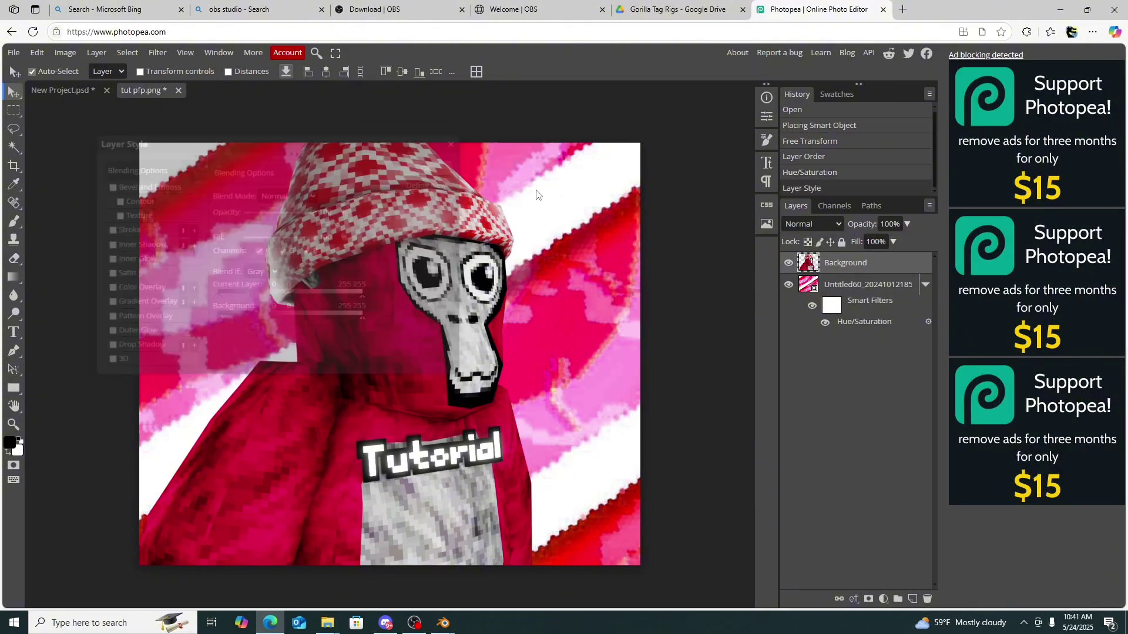
click(432, 165)
right_click(895, 267)
click(897, 271)
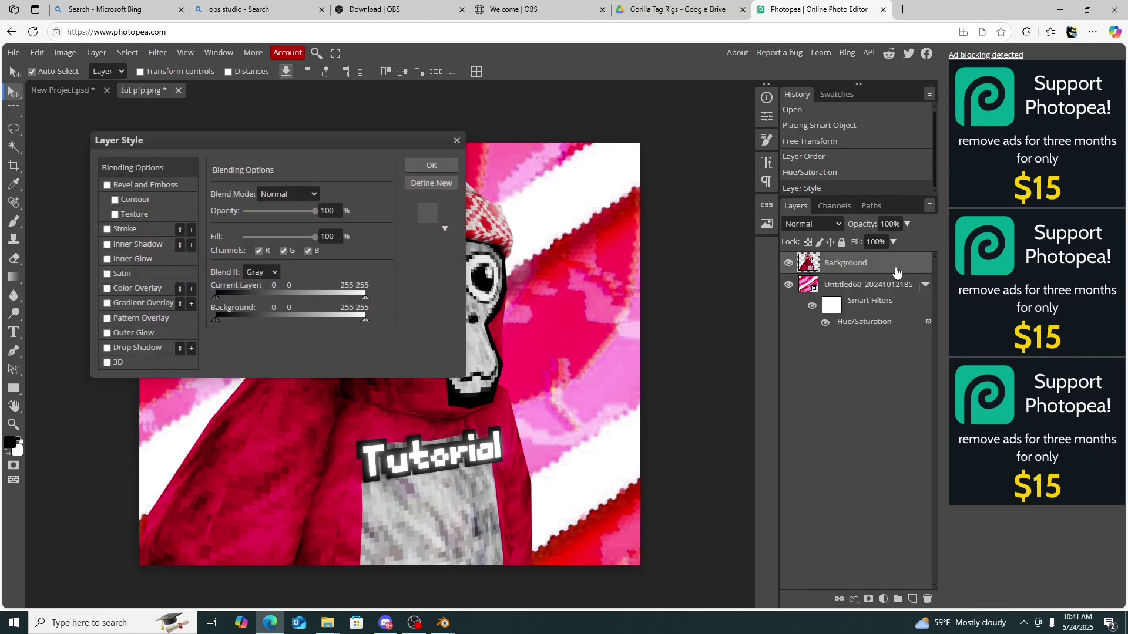
click(431, 165)
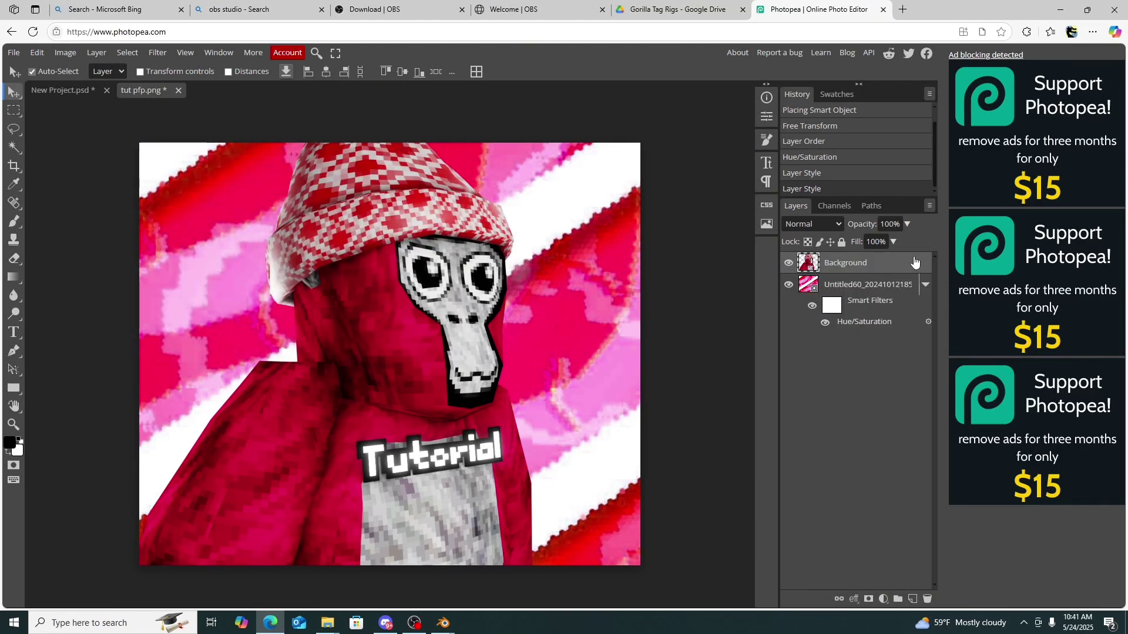
Add a black outside Stroke of 15 px to the gorilla layer
double_click(915, 264)
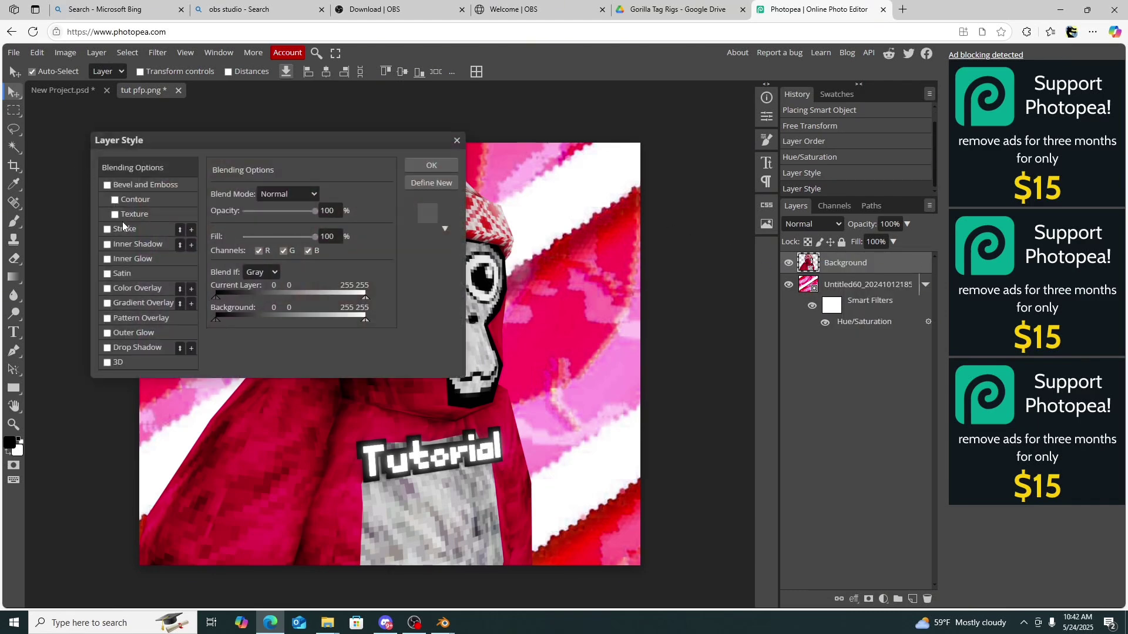
click(145, 229)
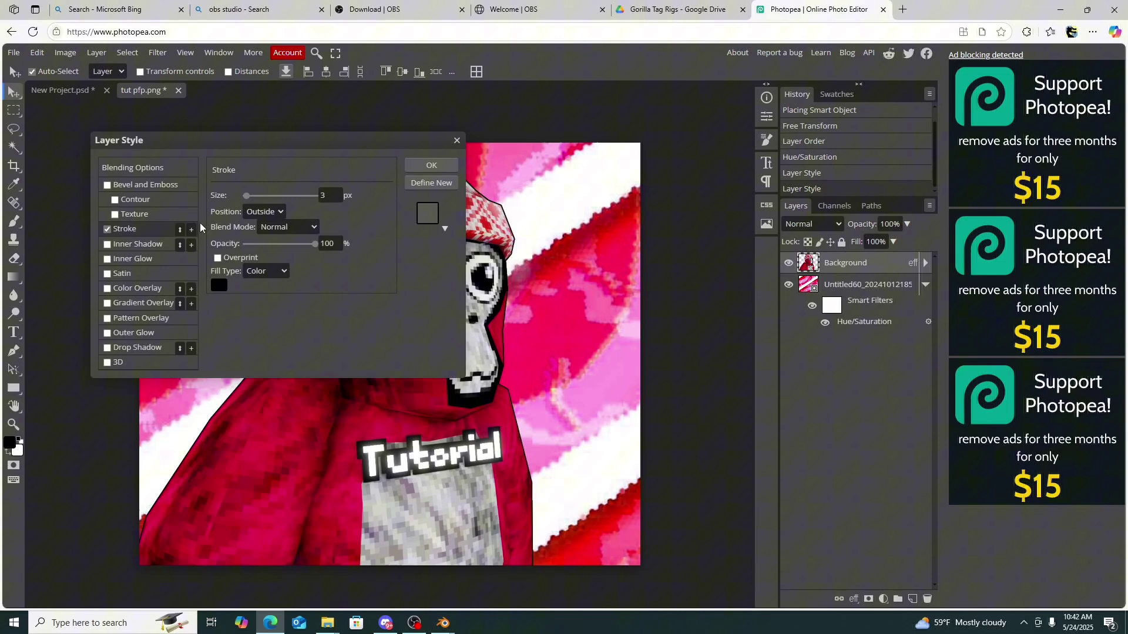
click(337, 200)
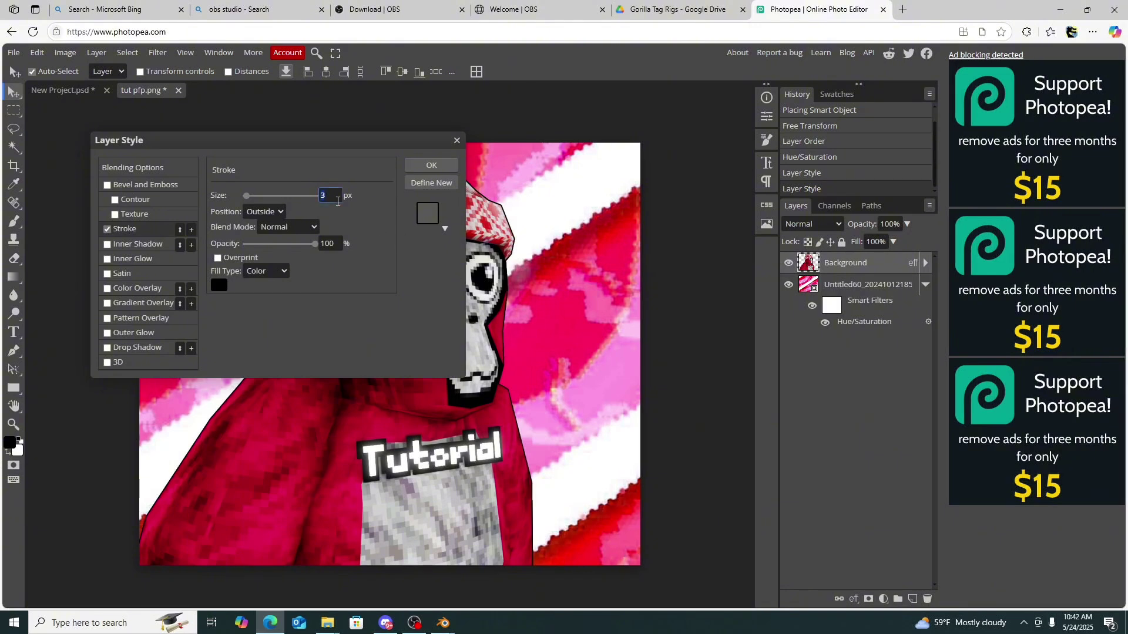
text(15)
key(Return)
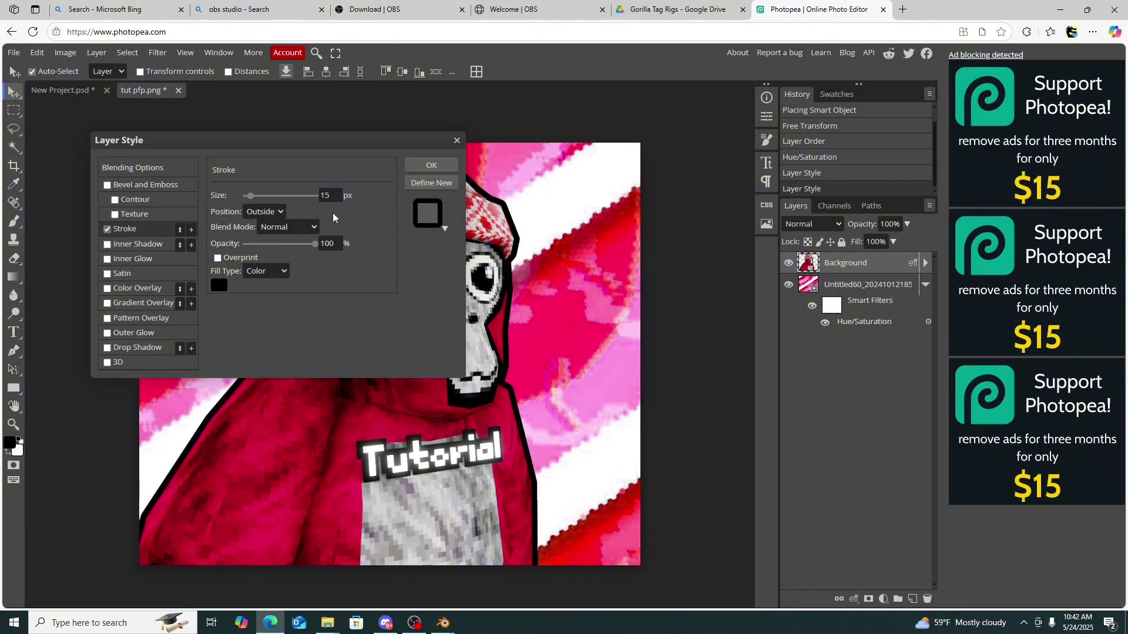
click(443, 162)
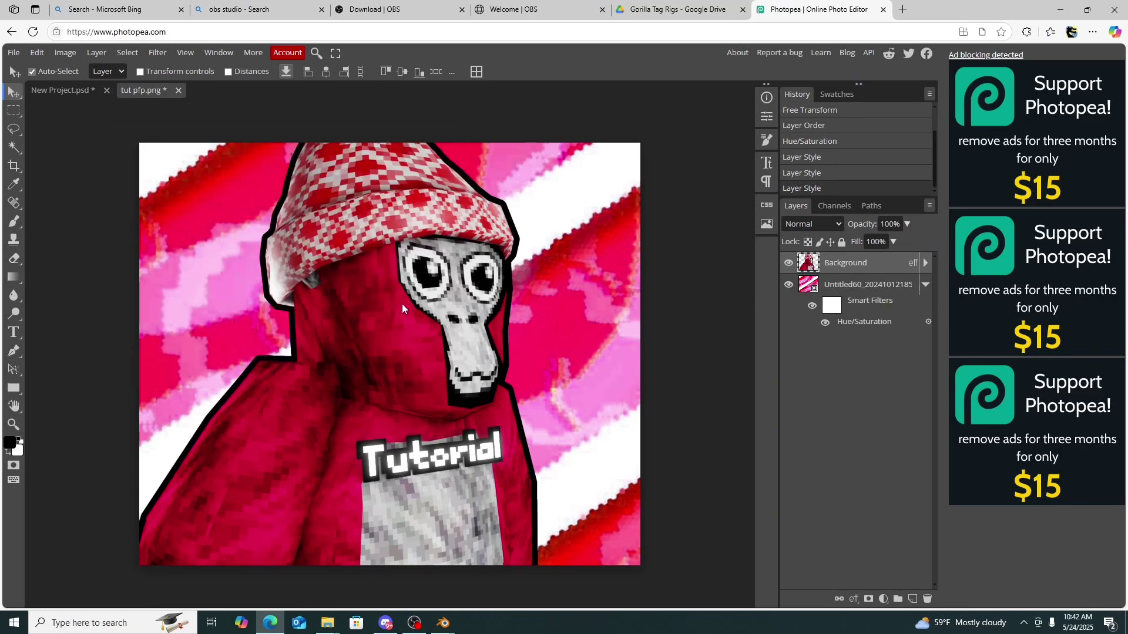
Add a Drop Shadow to the gorilla layer and change its colour to pure red
double_click(860, 265)
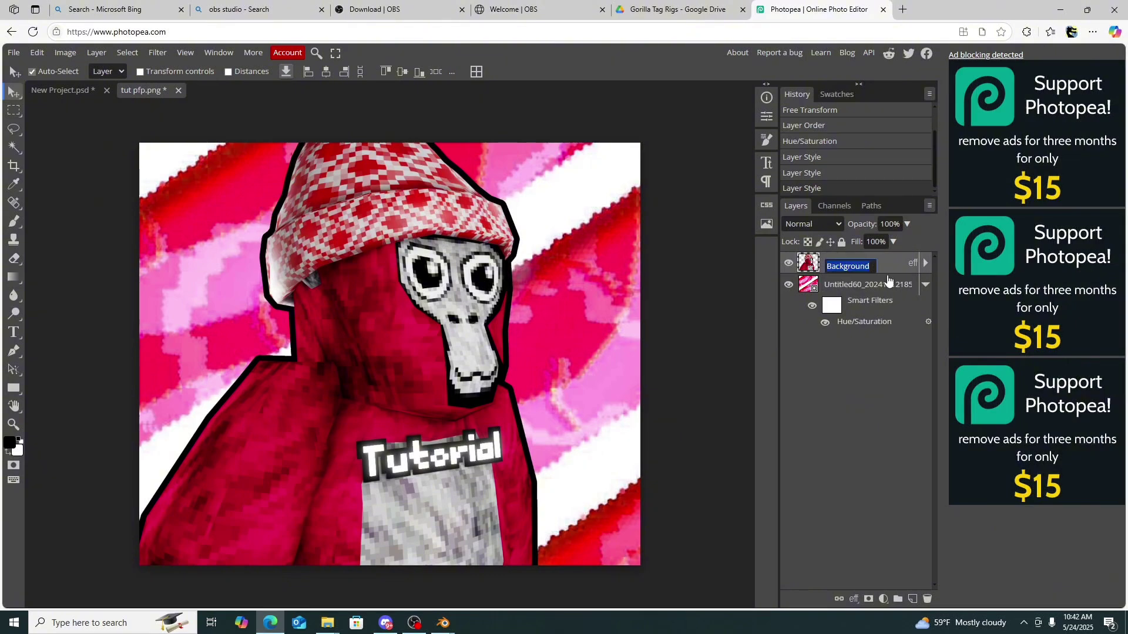
click(895, 262)
double_click(895, 261)
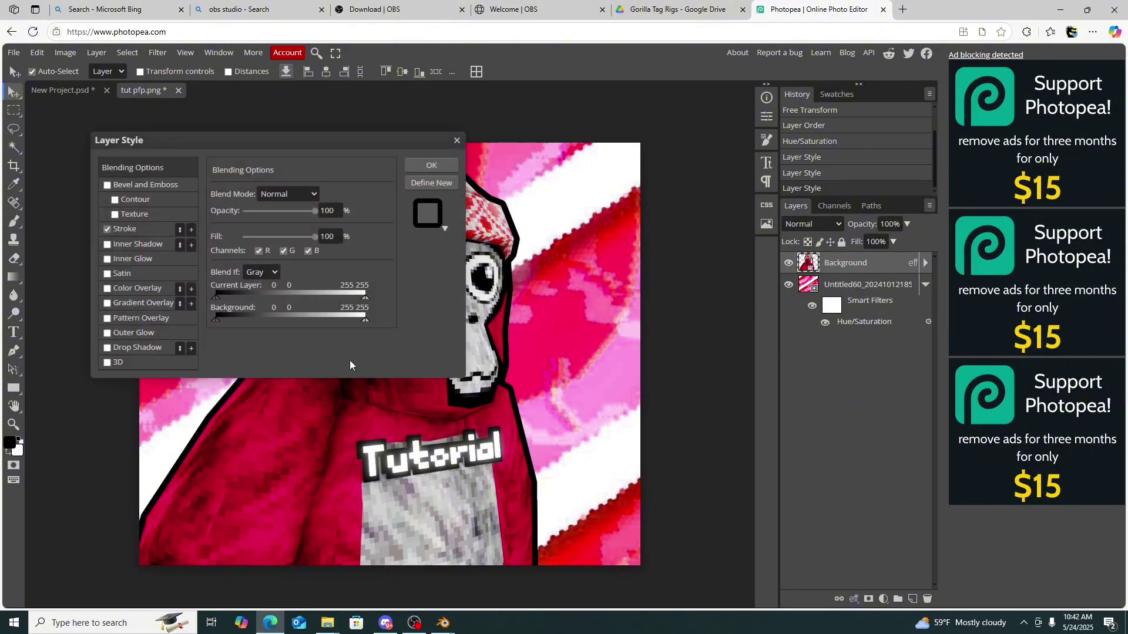
click(137, 346)
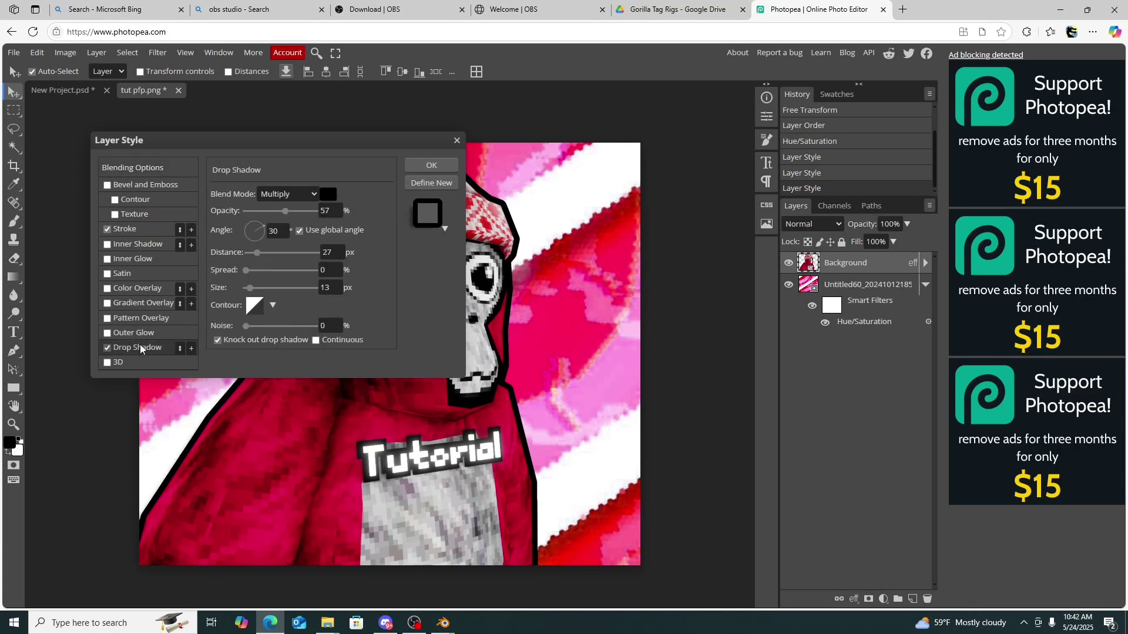
click(327, 195)
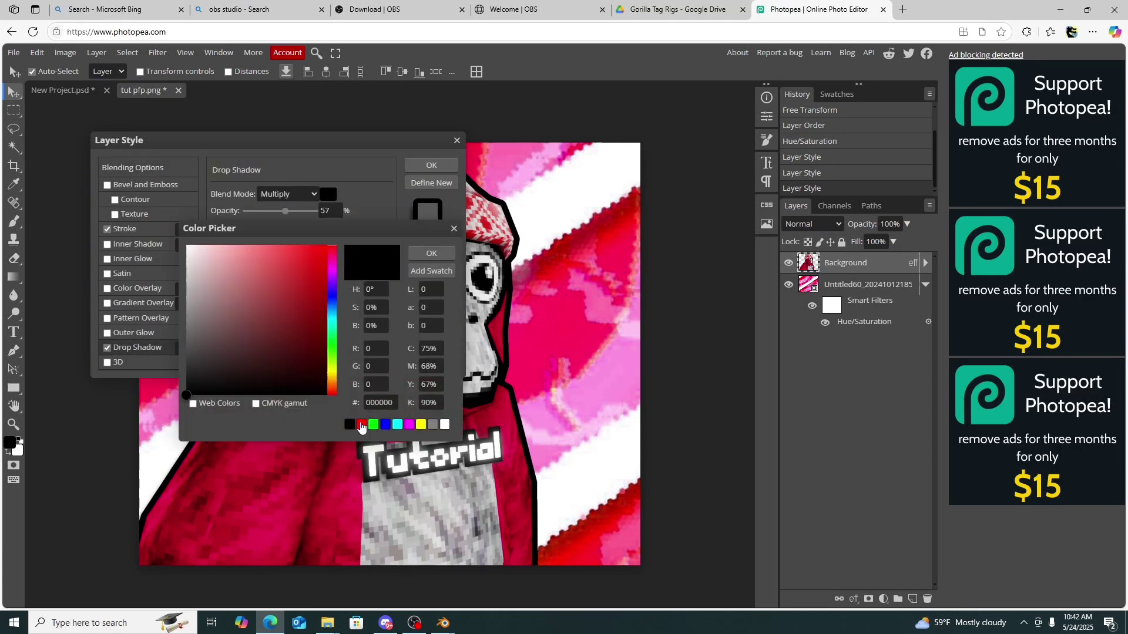
click(361, 424)
click(429, 253)
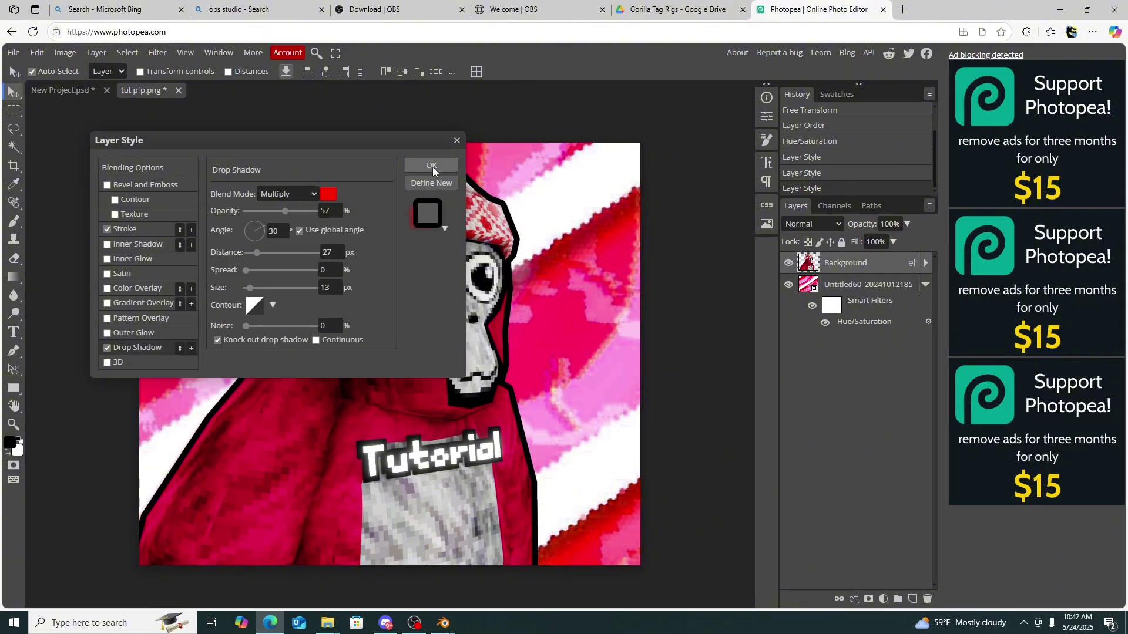
click(432, 167)
Hide the striped image layer, keeping the gorilla layer visible on the transparent canvas
click(787, 284)
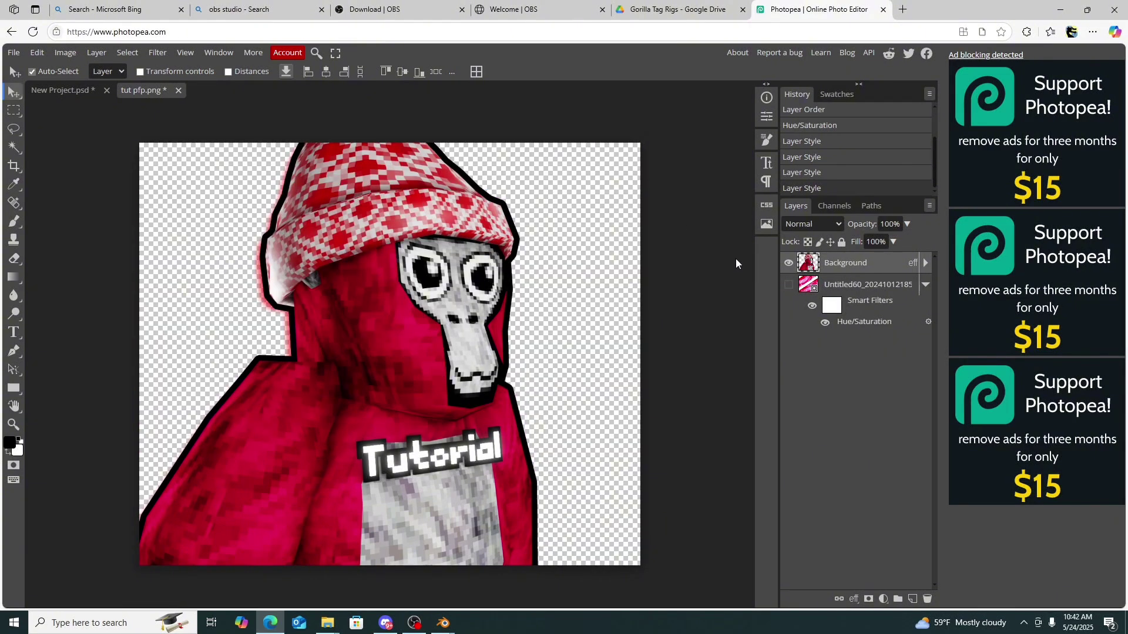
click(787, 285)
click(788, 284)
click(788, 262)
click(788, 262)
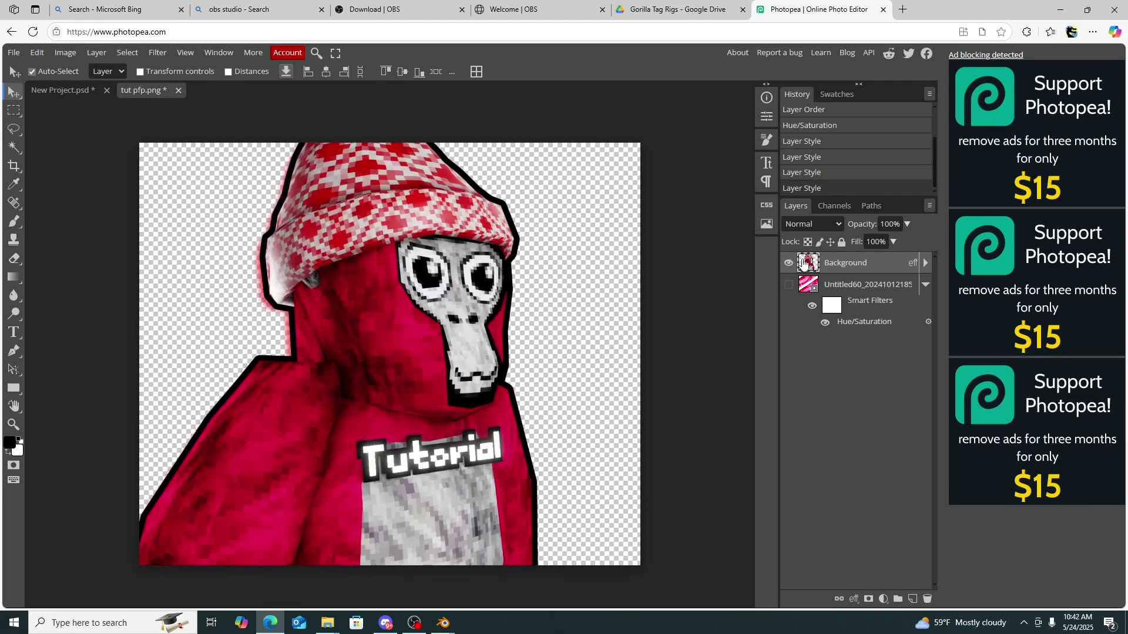
Reopen the gorilla layer's Drop Shadow settings, enable Continuous and set the shadow size to 200 px
double_click(881, 264)
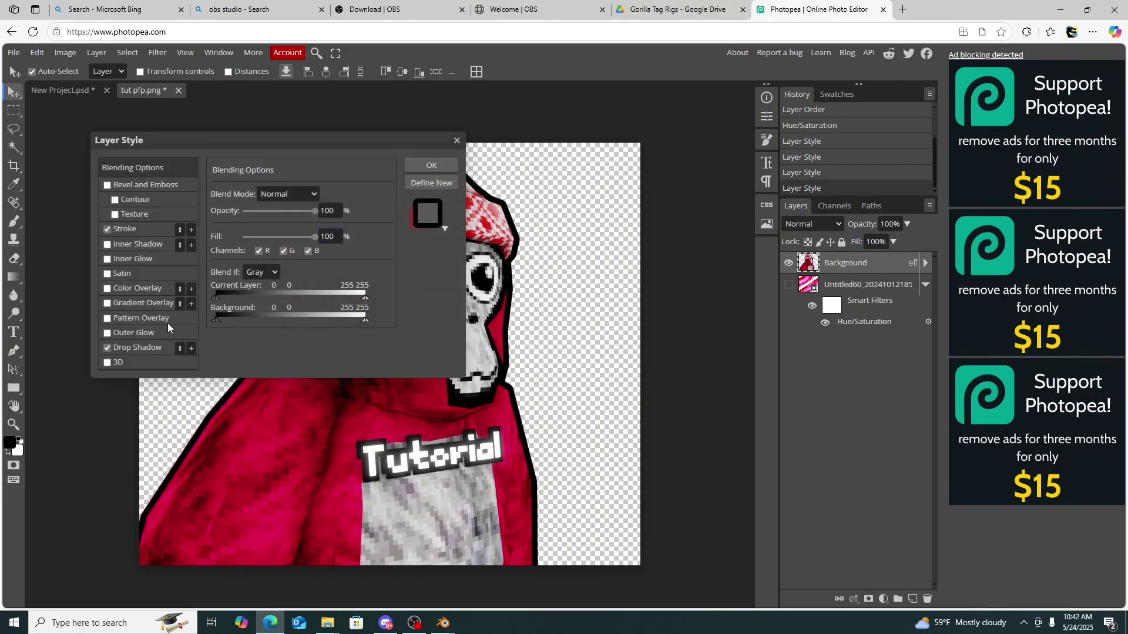
click(137, 347)
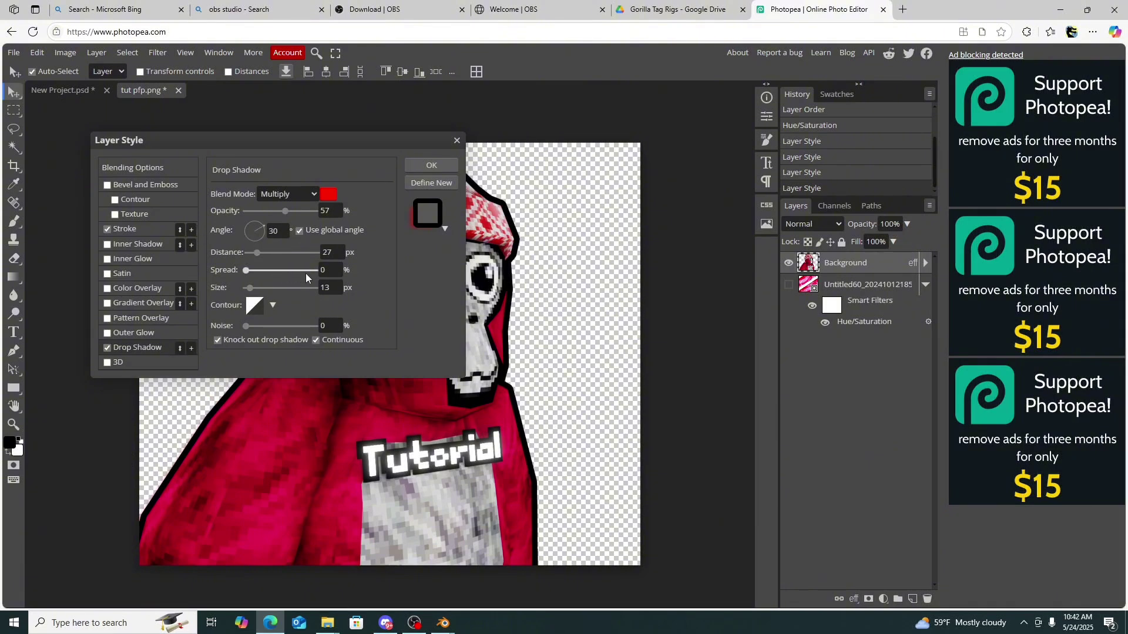
drag(305, 285, 316, 292)
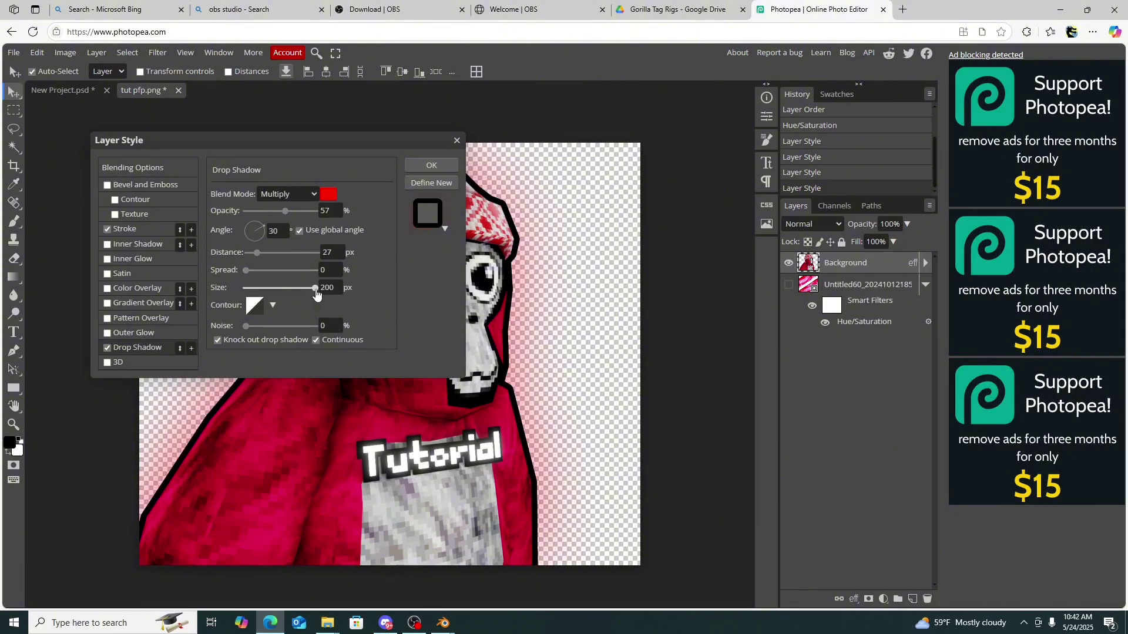
Try drop shadow distances up to 200 px and a 99% spread with sizes between 0 and 200 px
click(316, 253)
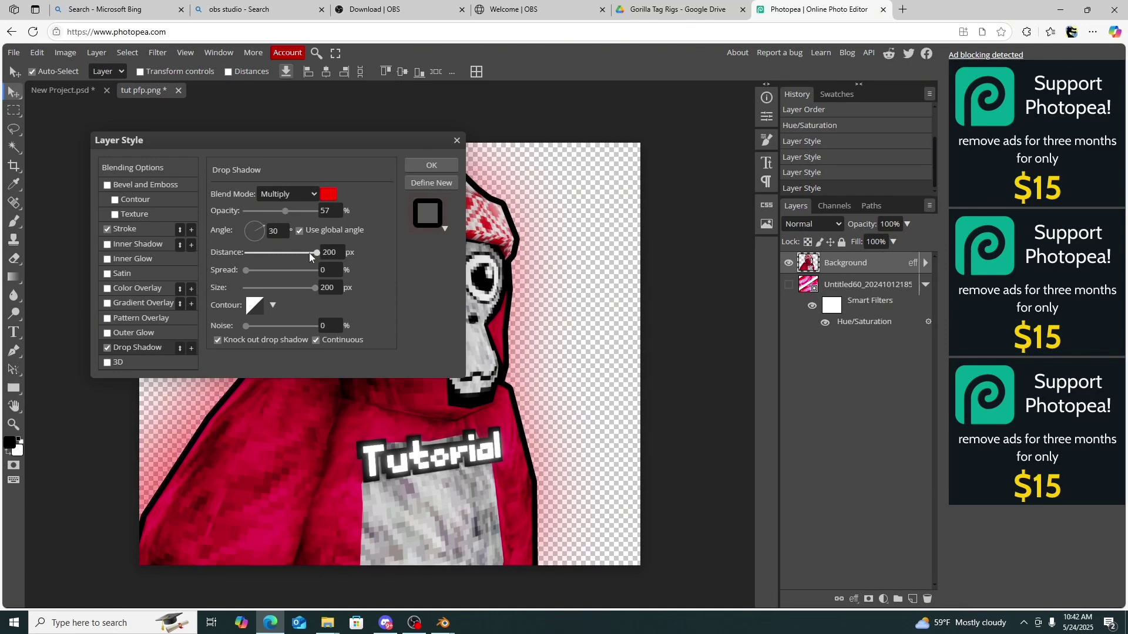
scroll(311, 252, down, 5)
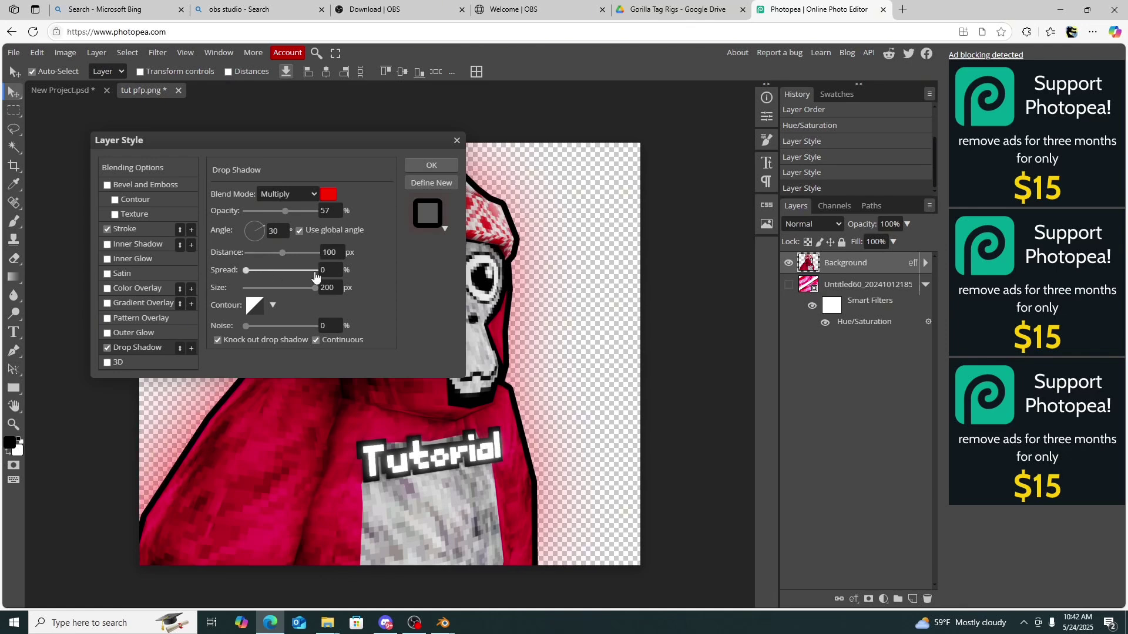
click(314, 271)
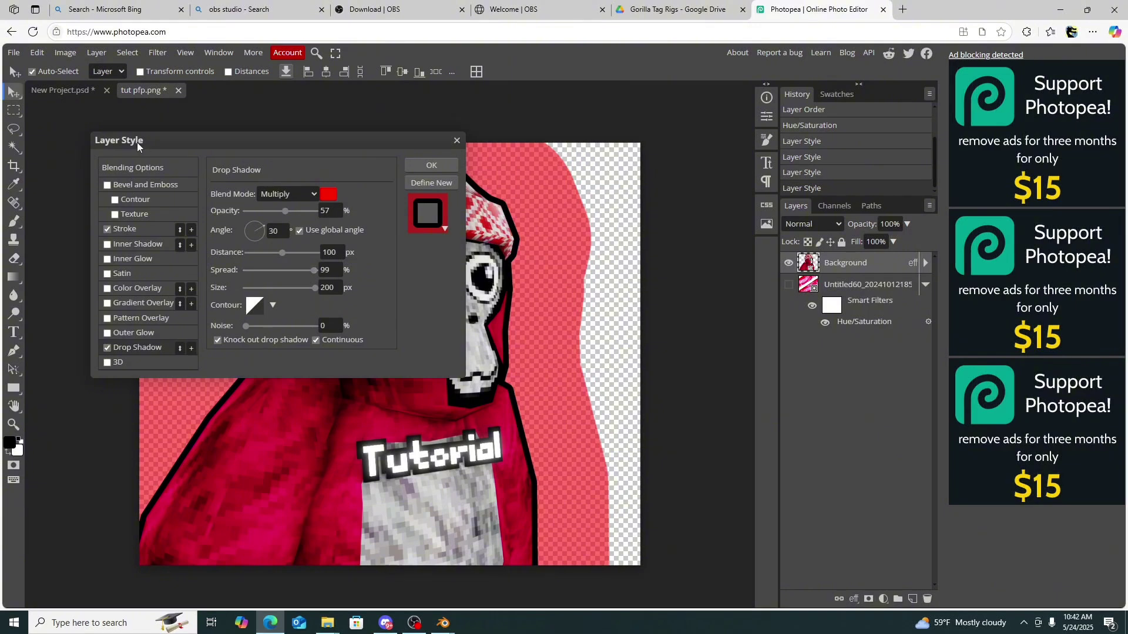
click(248, 289)
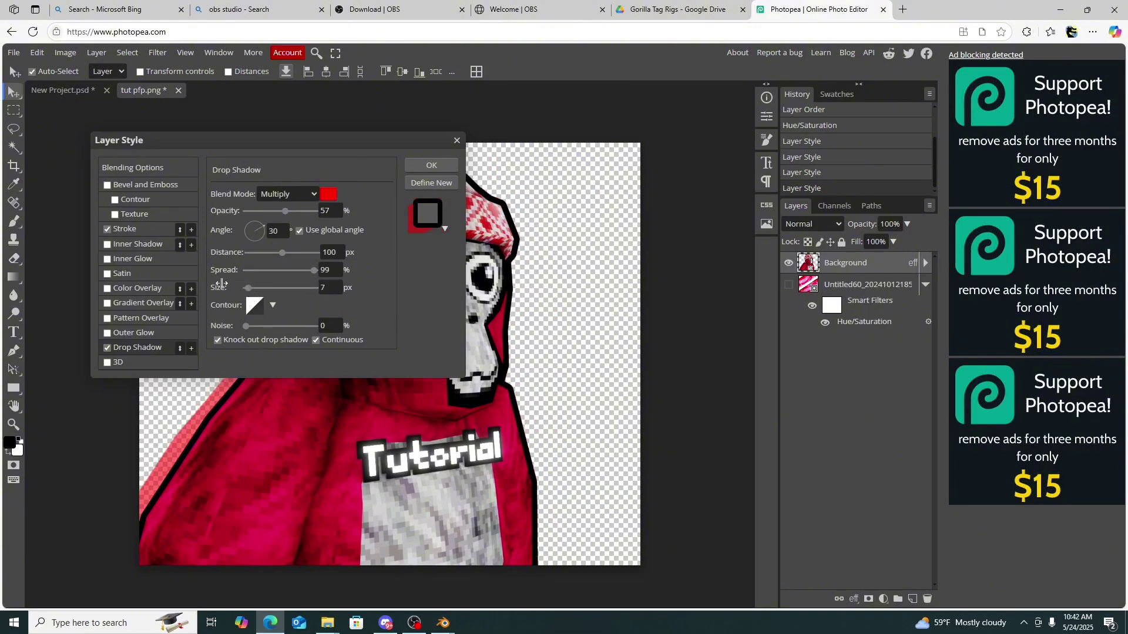
click(234, 288)
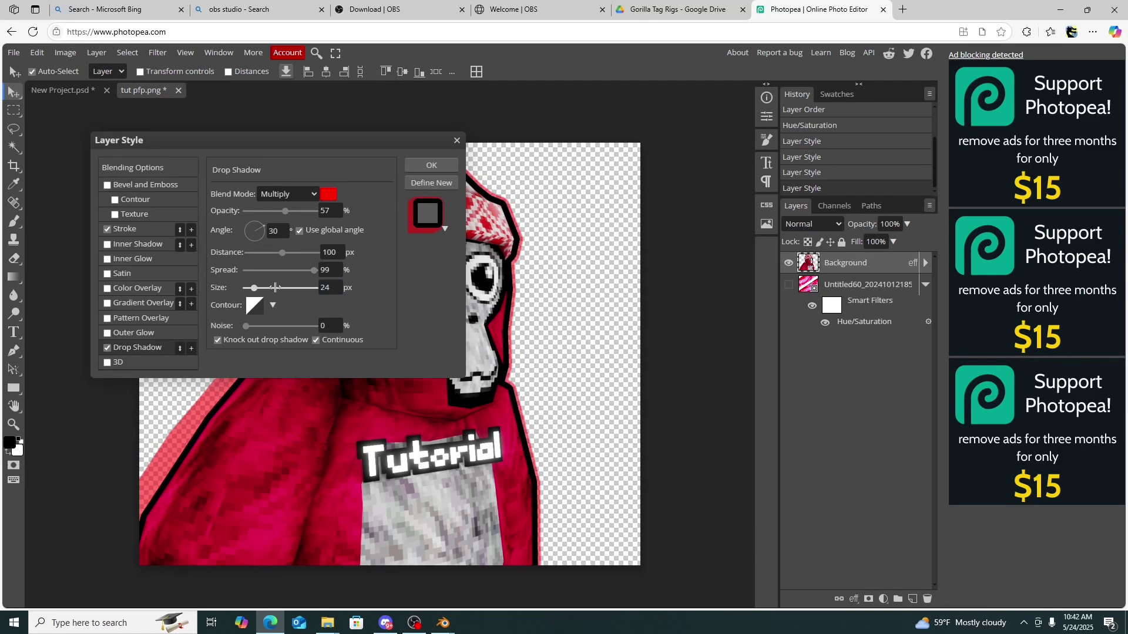
click(327, 288)
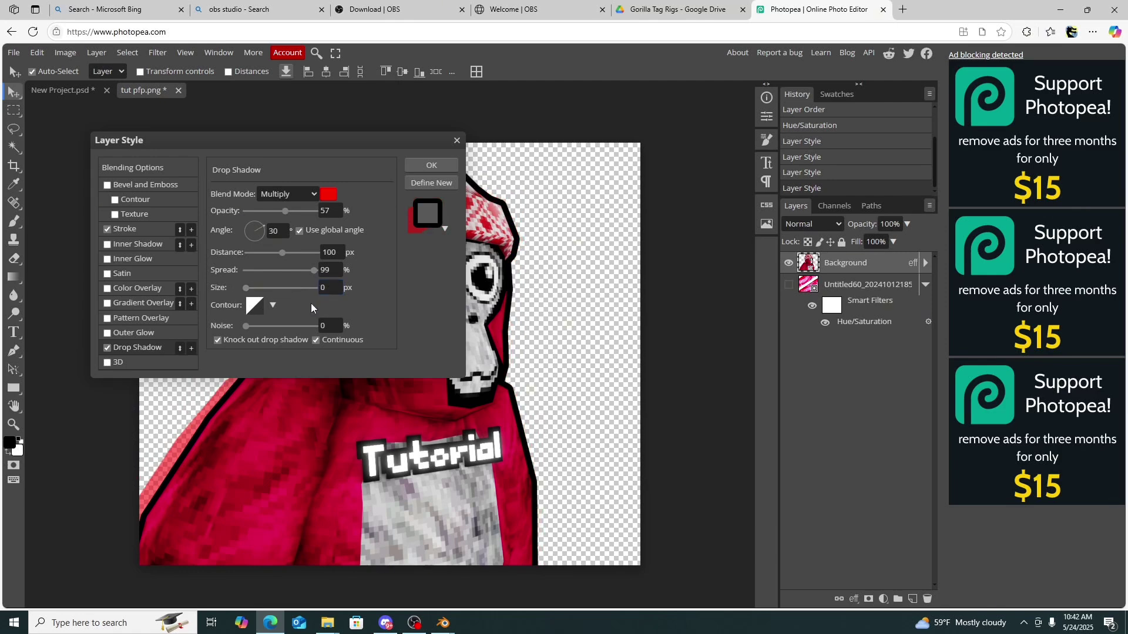
click(316, 253)
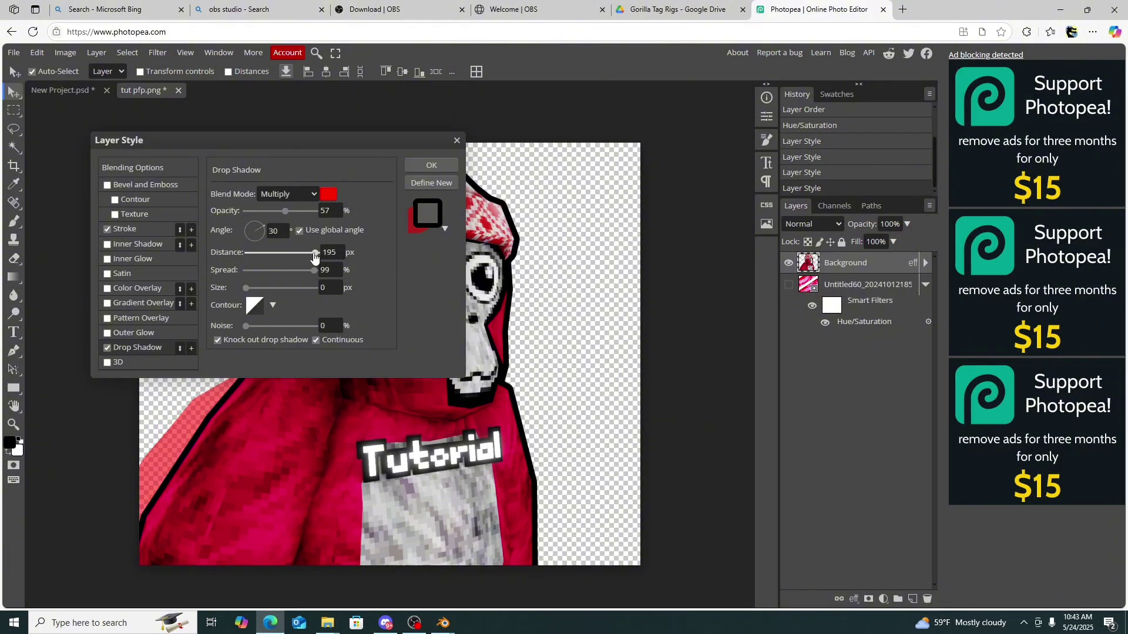
click(316, 287)
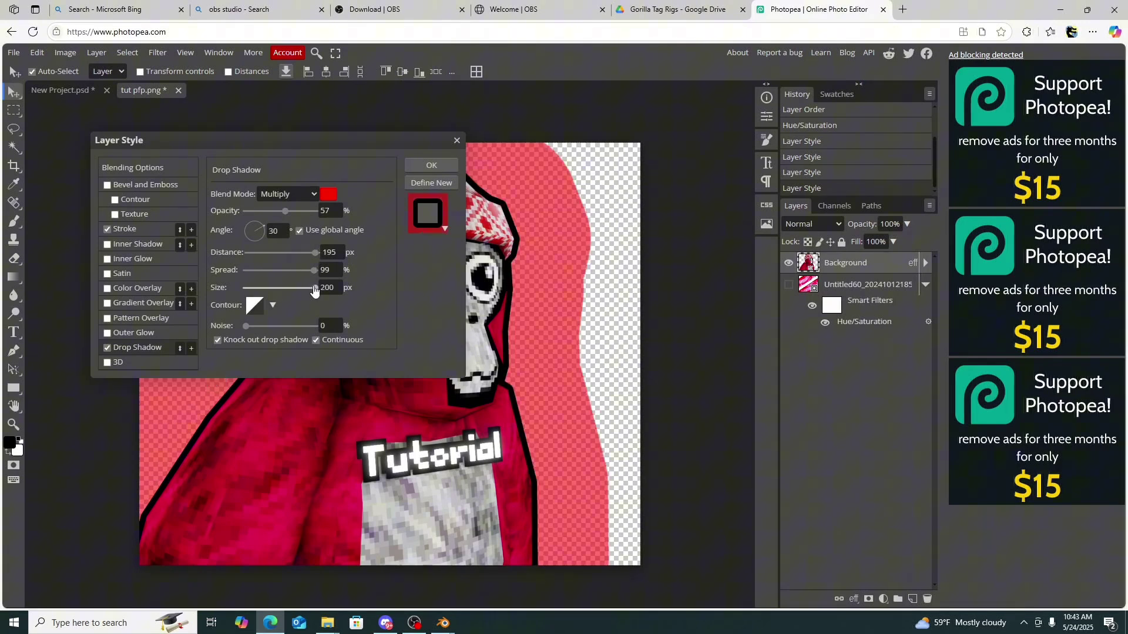
Set the drop shadow's distance to 0 px, spread to 0% and opacity to 100%
click(248, 253)
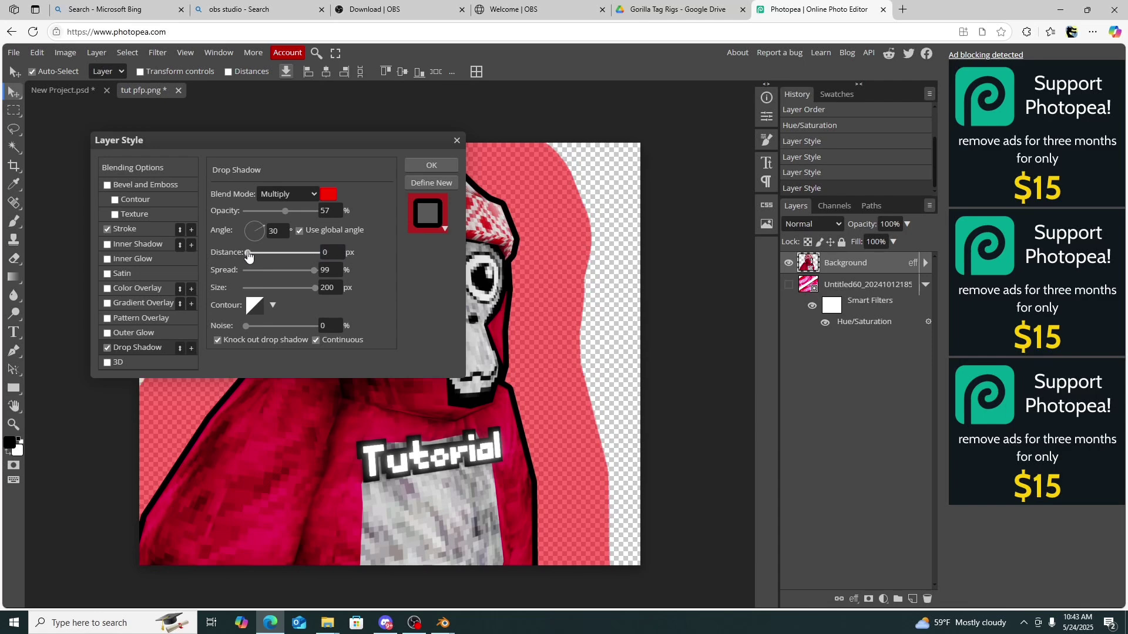
click(240, 256)
drag(310, 269, 231, 277)
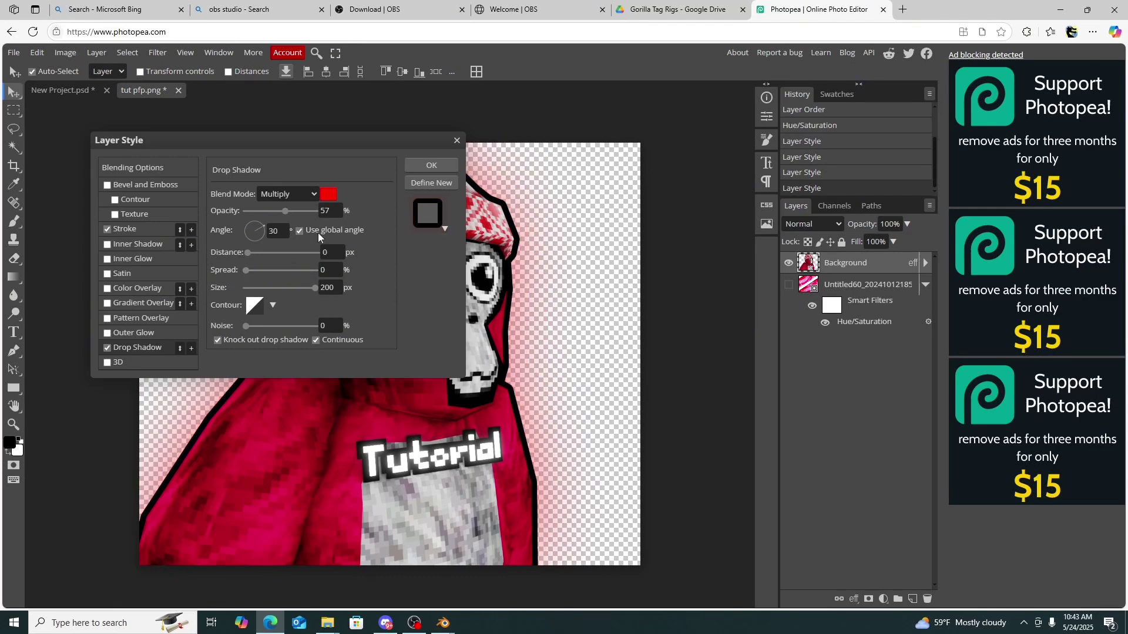
click(327, 216)
text(100)
key(Return)
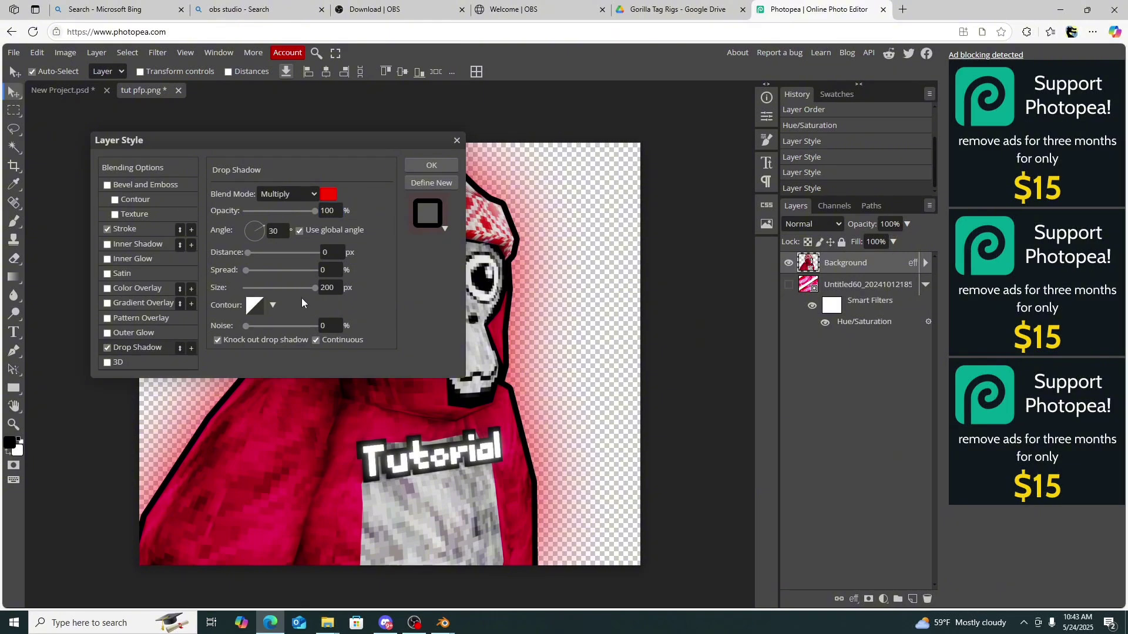
Try 100% noise on the drop shadow and return the noise to 0%
drag(309, 330, 316, 329)
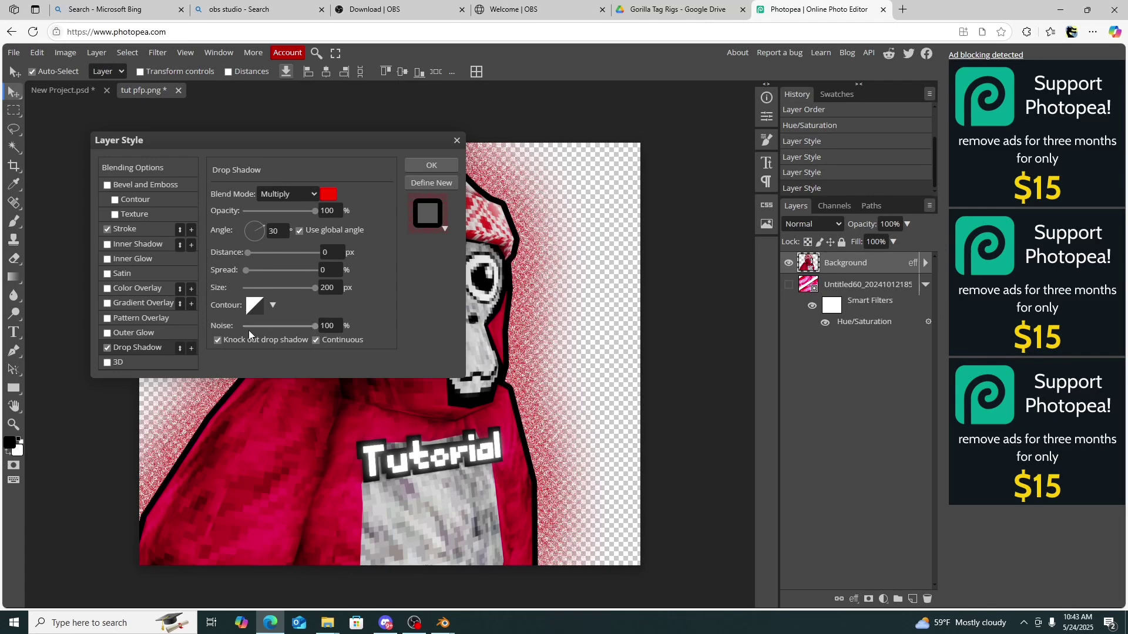
click(247, 326)
drag(213, 327, 206, 328)
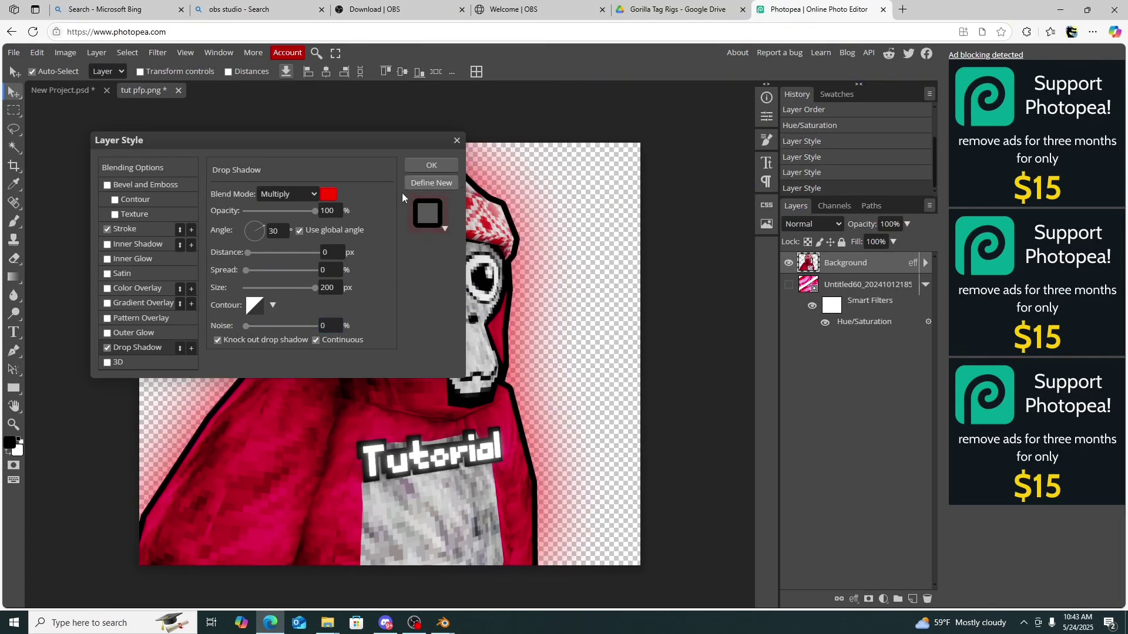
Apply the drop shadow settings and show the striped image layer again
key(Return)
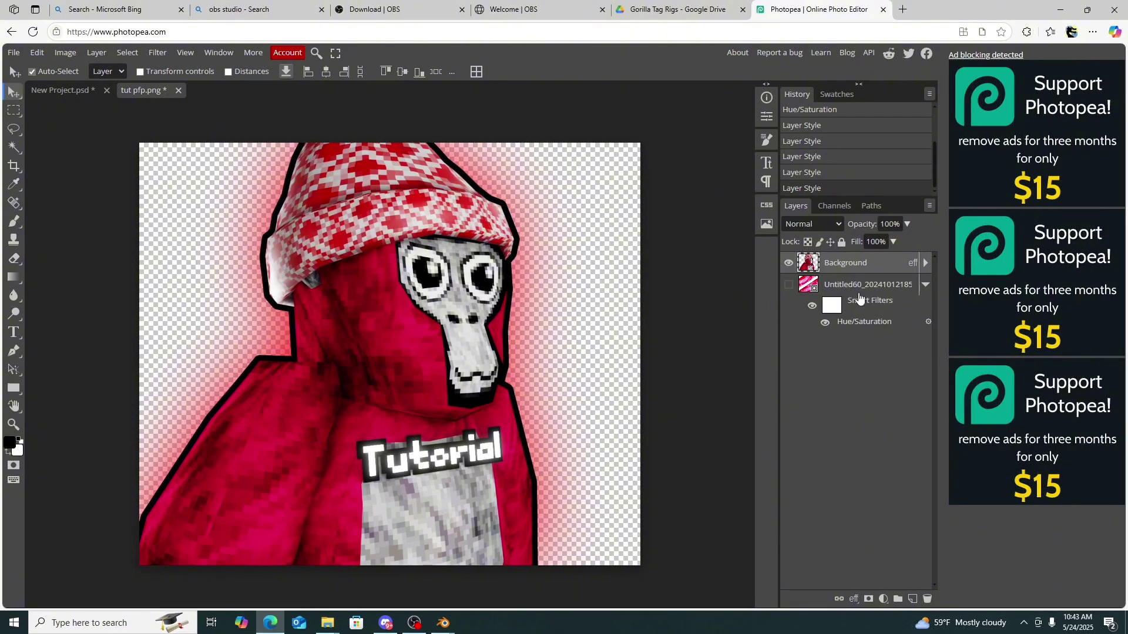
click(787, 285)
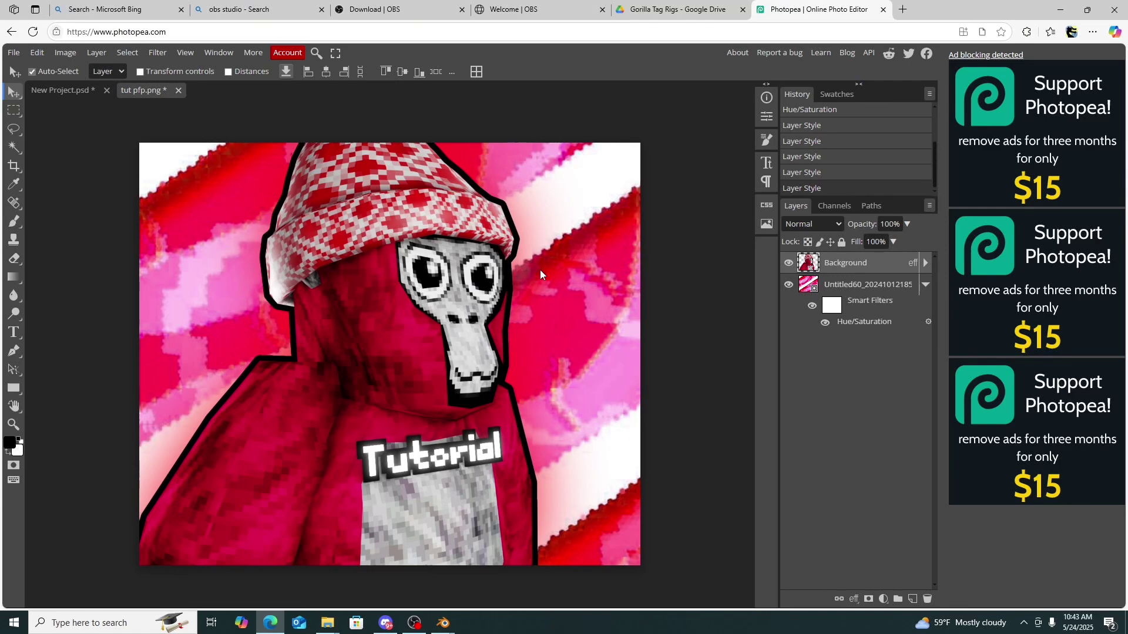
Save the document to tut pfp.png, allowing the site to edit the file
click(13, 52)
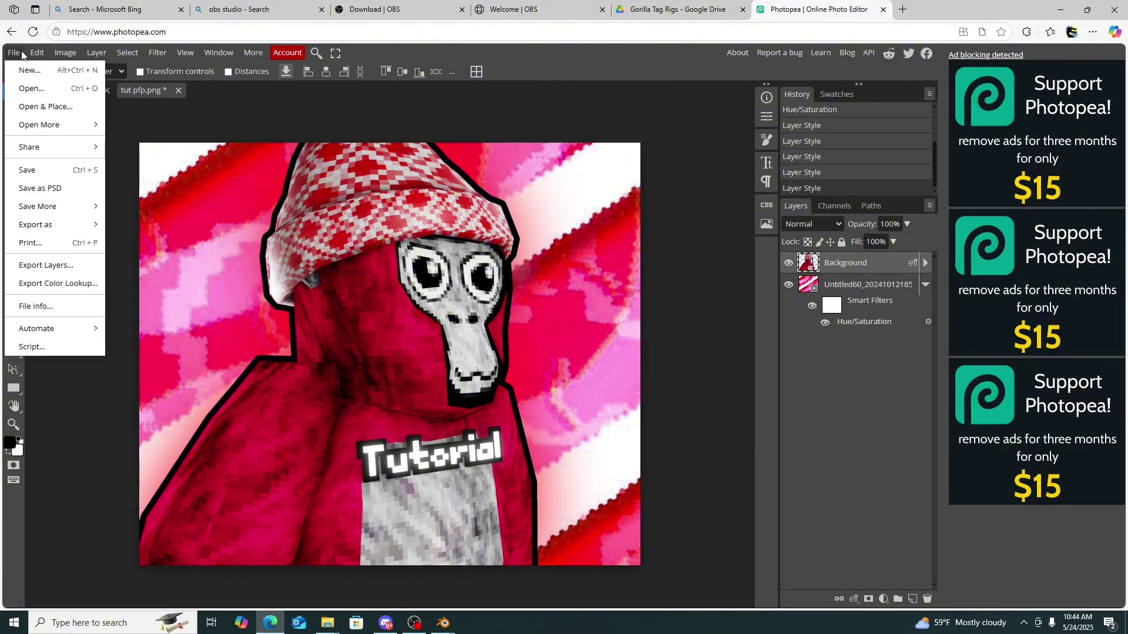
click(40, 171)
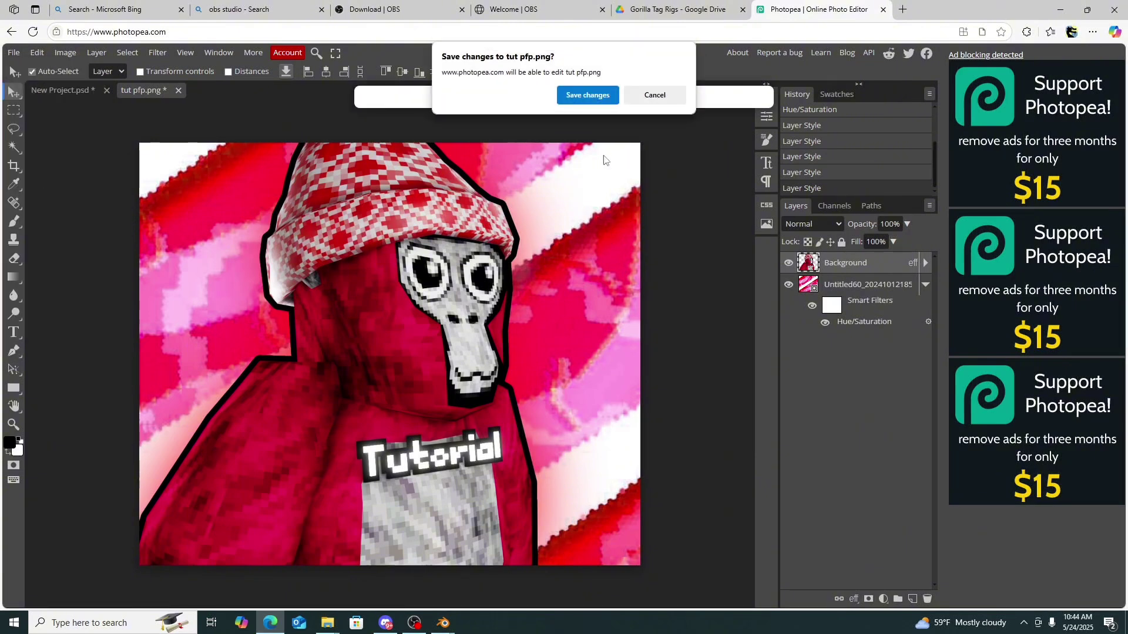
click(576, 94)
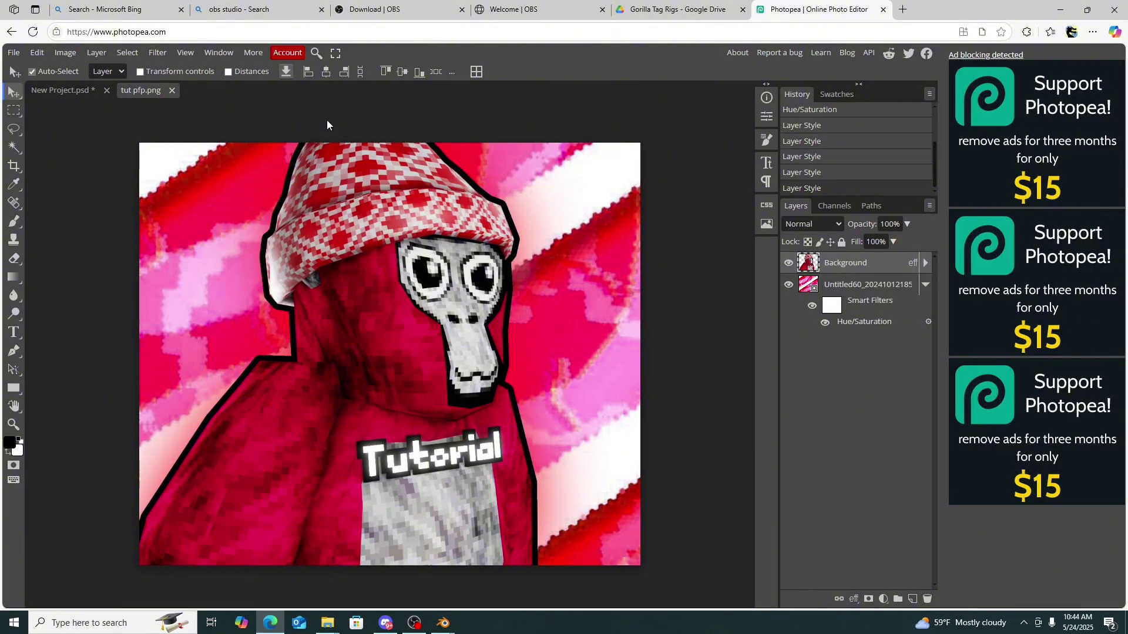
Export the picture as a 1280 × 1080 px PNG named tut pfp at 100% quality, and dismiss the ad-blocking notice
click(13, 52)
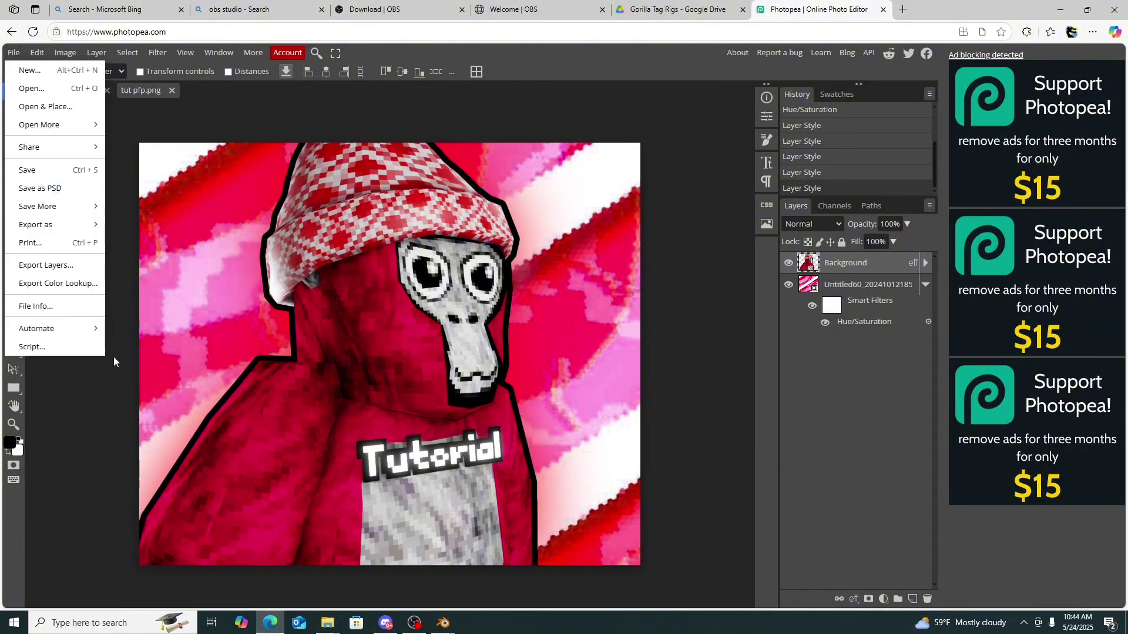
mouse_move(91, 224)
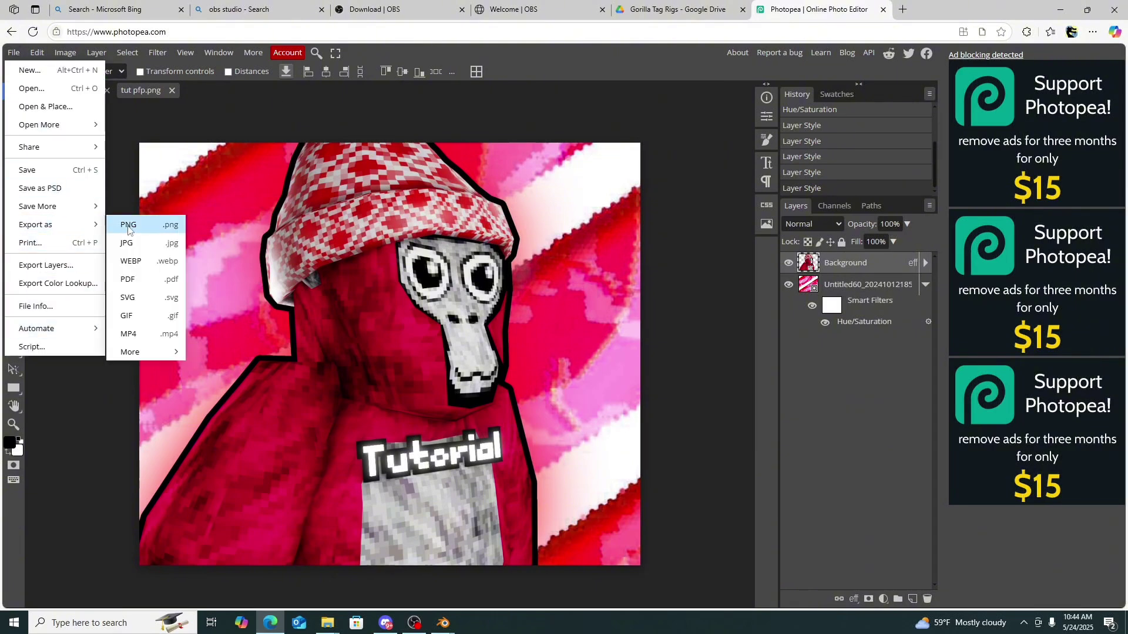
click(130, 229)
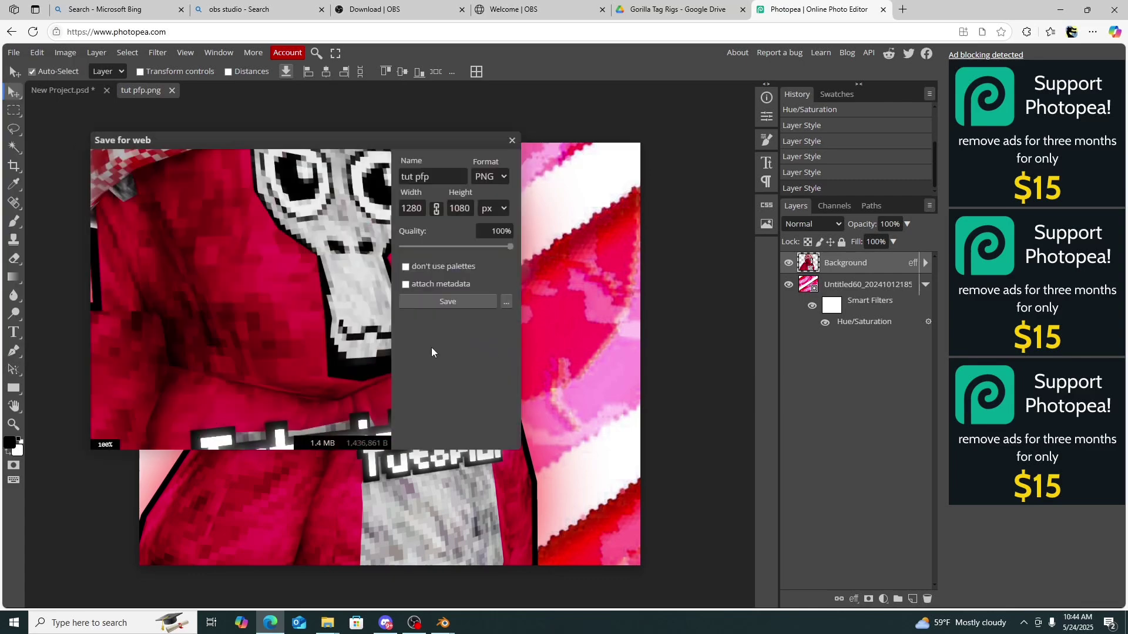
scroll(275, 343, down, 3)
click(452, 301)
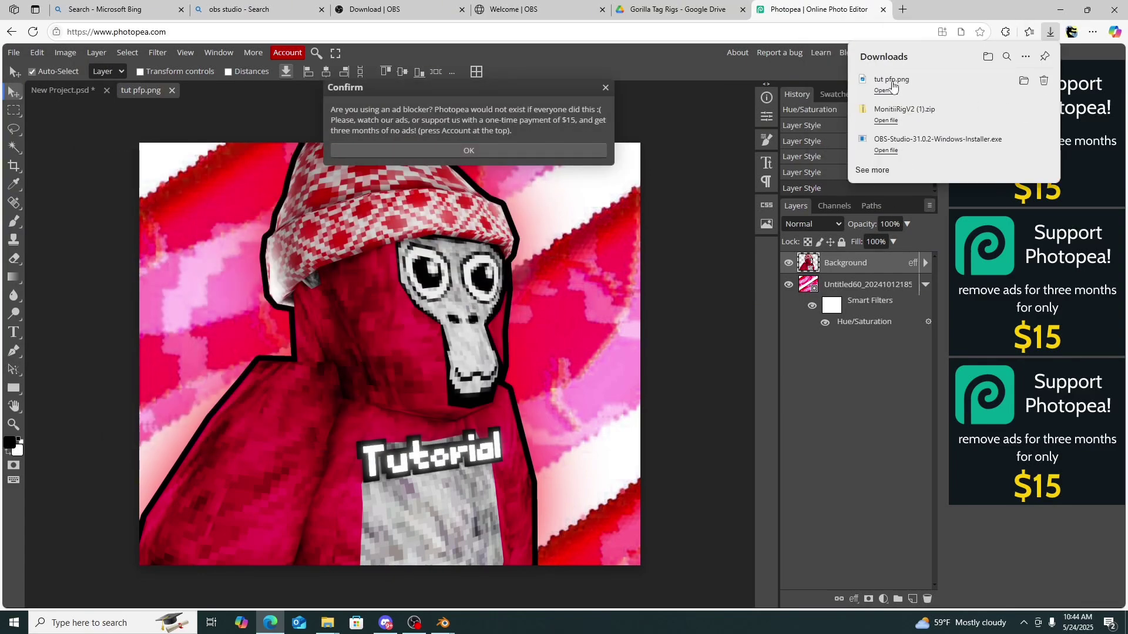
click(526, 151)
Move the gorilla layer on the canvas and undo the move
drag(436, 304, 506, 271)
key(ctrl+z)
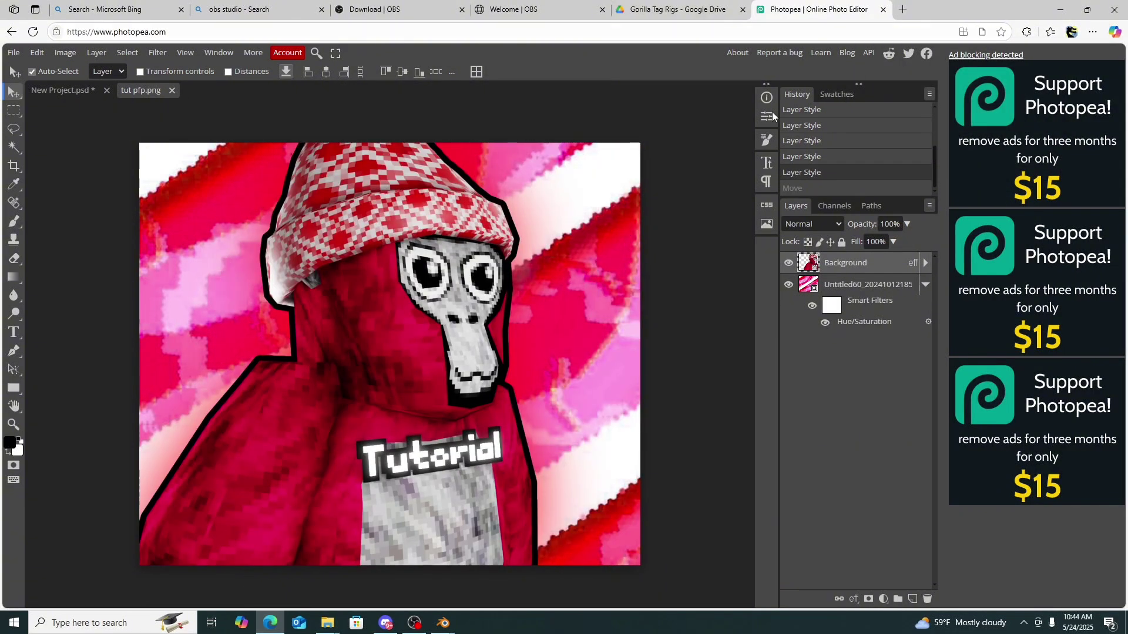